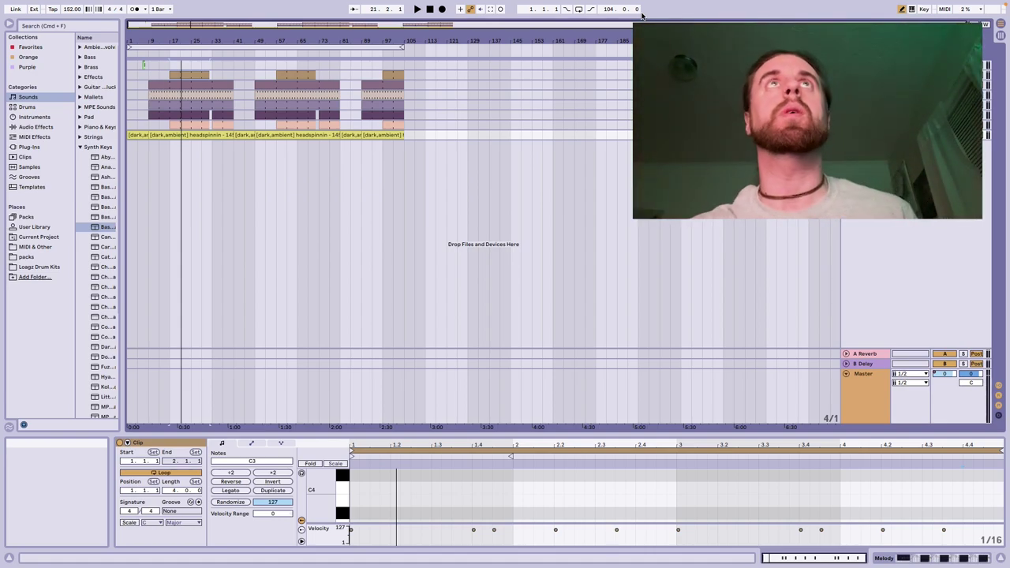
# Step: Delete the three sidechained Compressors from the Melody track's device chain
pyautogui.click(387, 200)
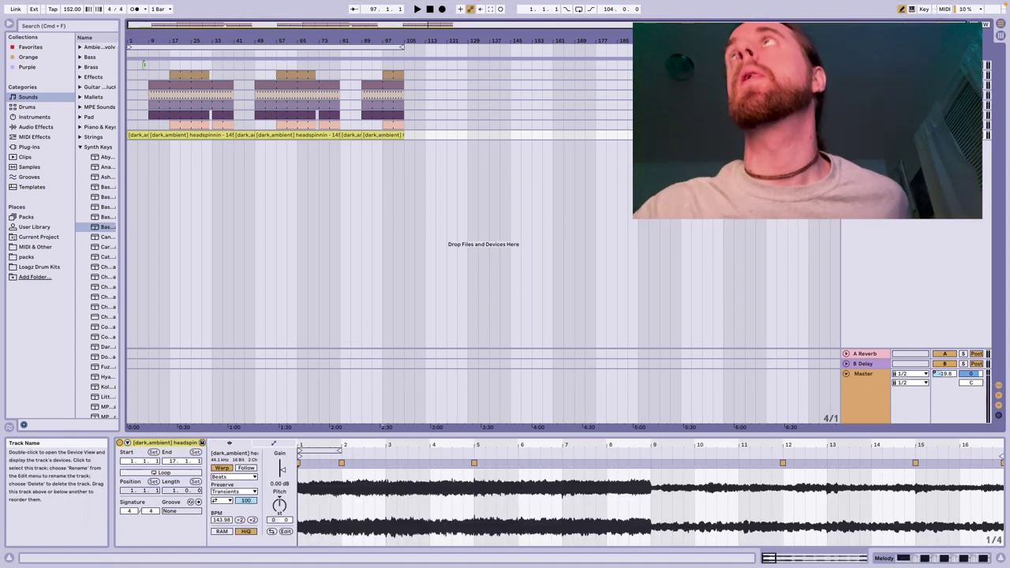
pyautogui.click(868, 74)
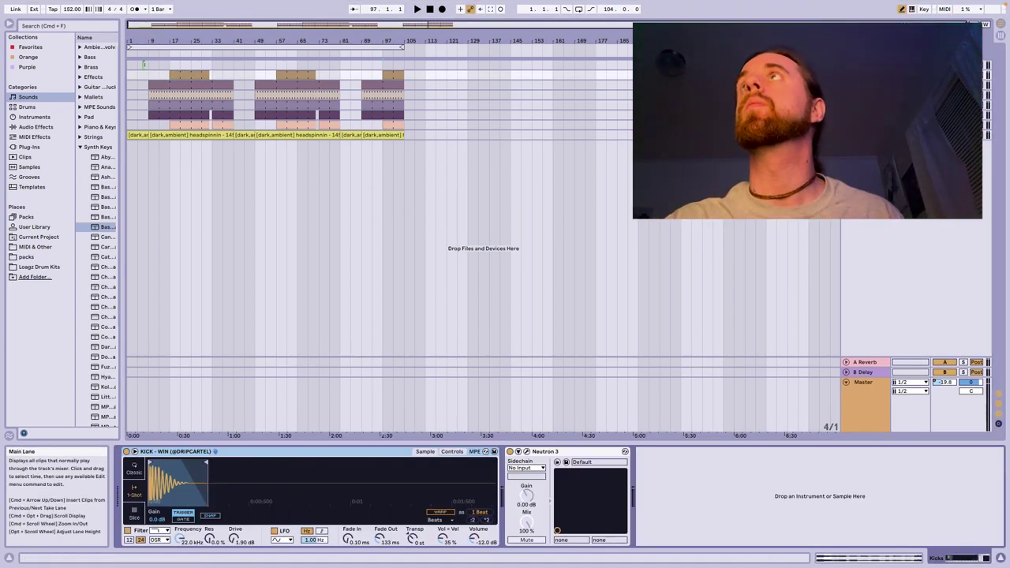
pyautogui.click(868, 124)
pyautogui.click(867, 135)
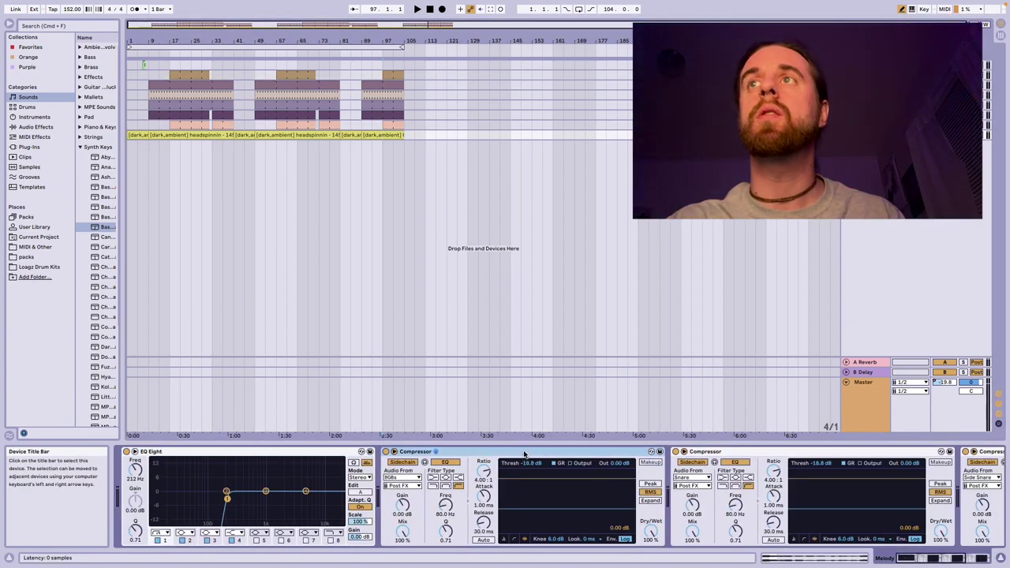
pyautogui.press('Delete')
pyautogui.press('Delete')
pyautogui.press('Delete')
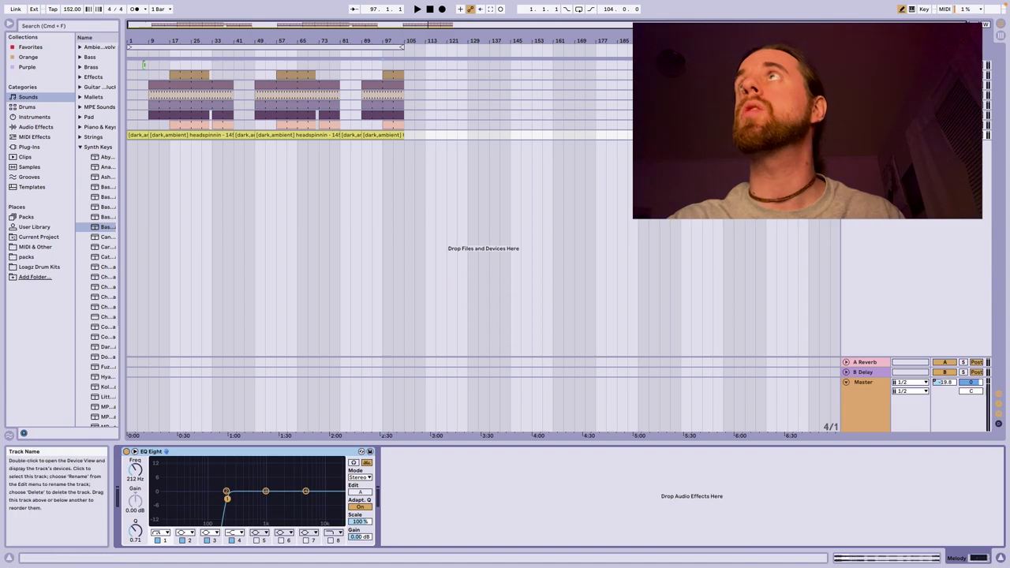
# Step: Remove Neutron 3 and the sidechained Compressors from the Hats track
pyautogui.press('Up')
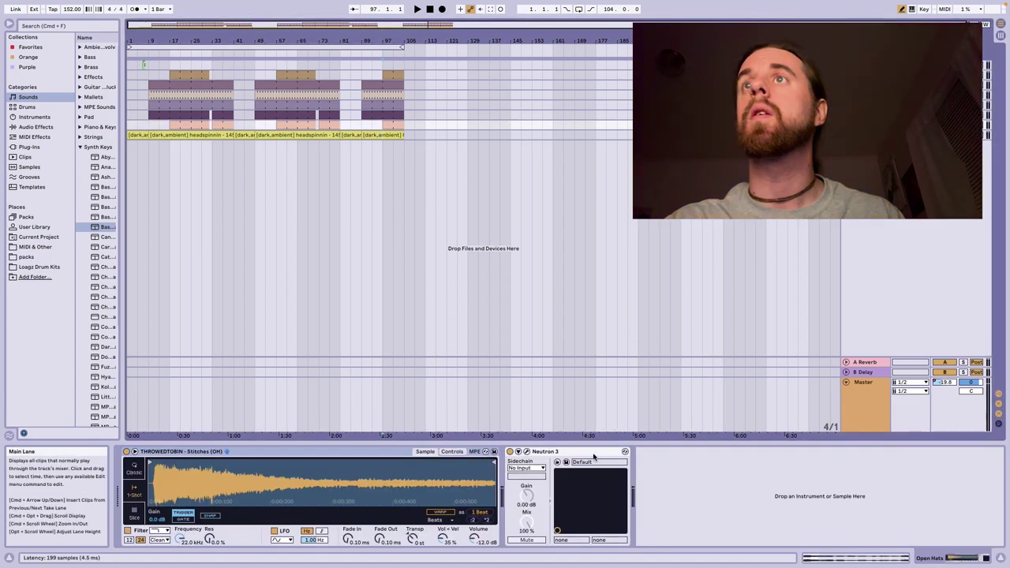
pyautogui.click(860, 116)
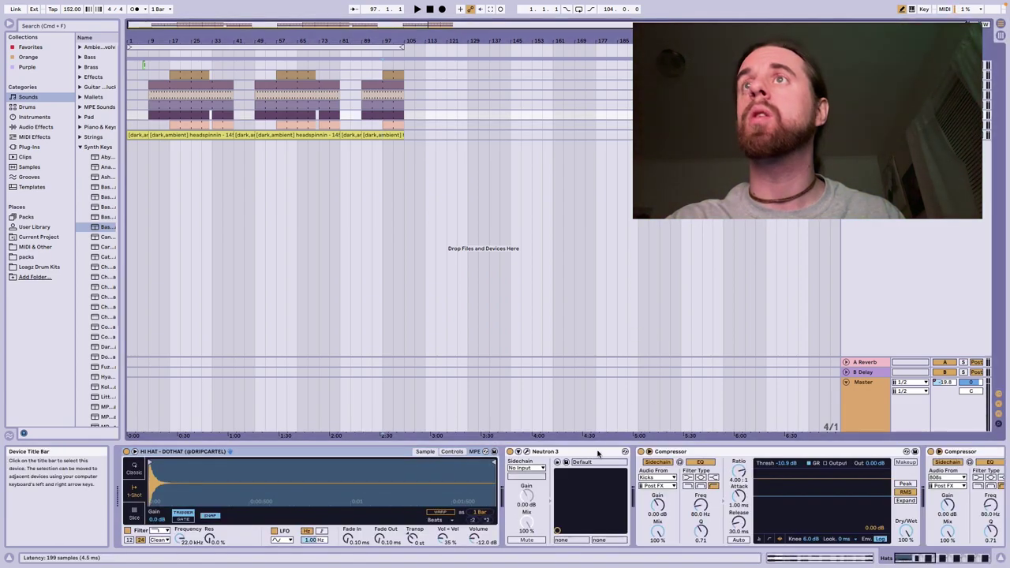
pyautogui.click(597, 452)
pyautogui.press('Delete')
pyautogui.press('Delete')
pyautogui.press('Delete')
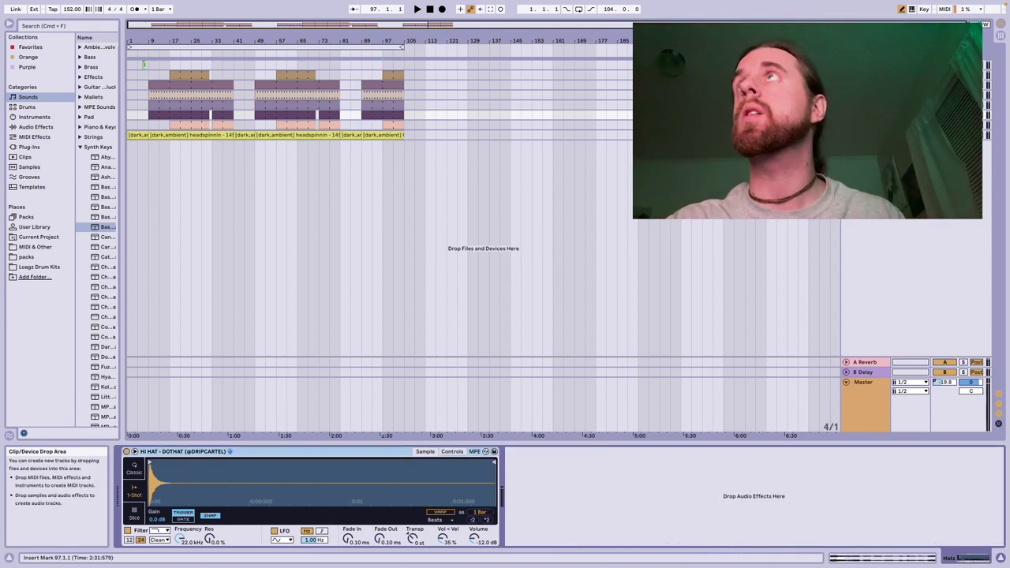
# Step: Remove the Neutron 3 effect from the Snare track
pyautogui.press('Up')
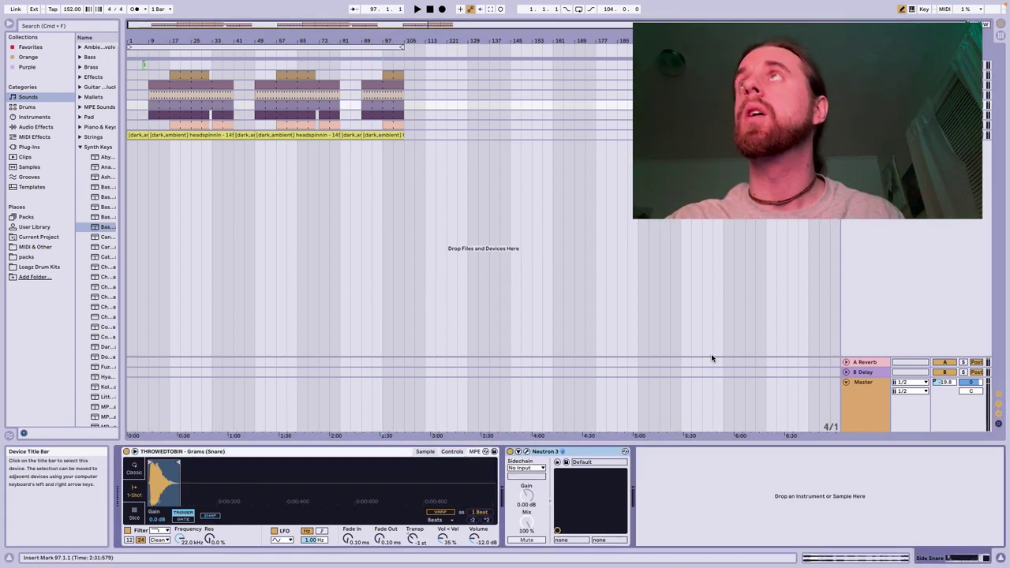
pyautogui.click(860, 96)
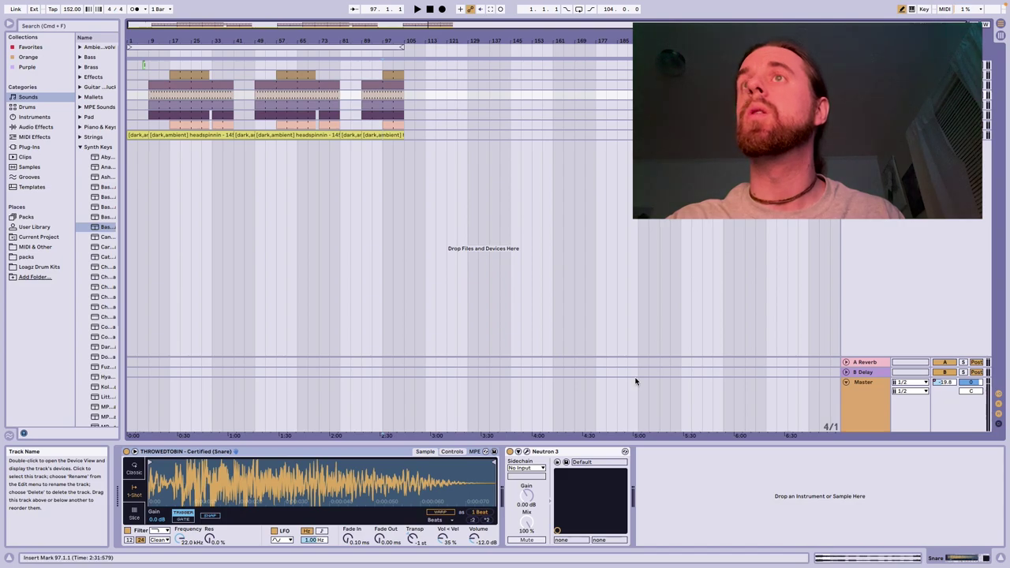
pyautogui.click(544, 451)
pyautogui.press('Delete')
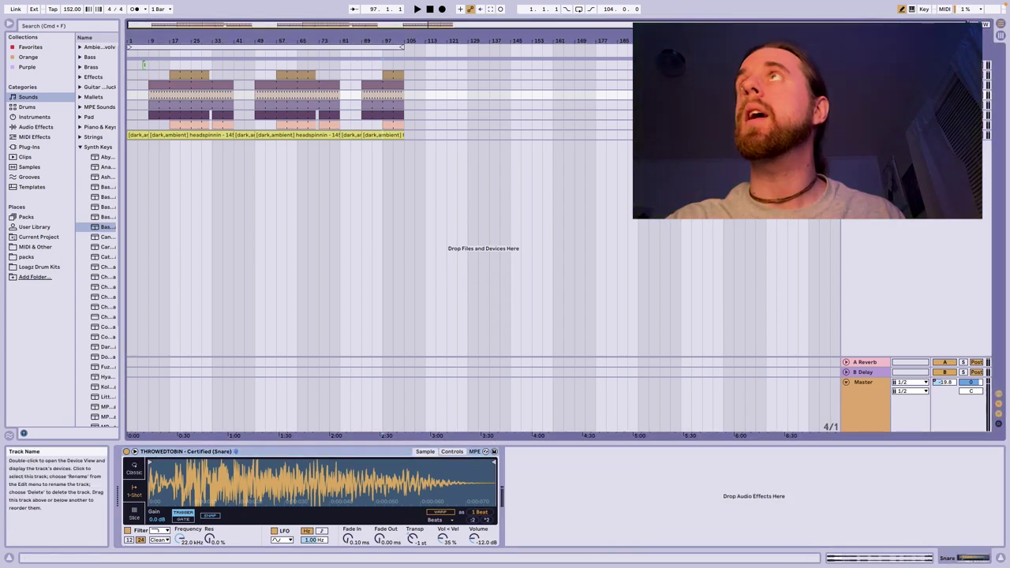
# Step: Delete all the sidechained Compressors that follow the sampler on the 808s track
pyautogui.press('Up')
pyautogui.press('super+a')
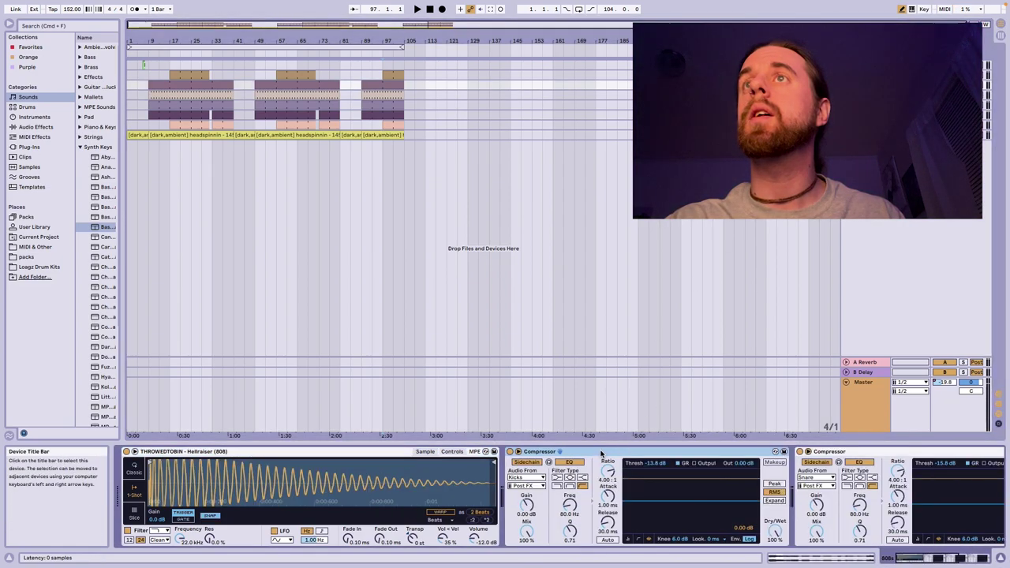
pyautogui.press('Delete')
# Step: Remove Neutron 3 from the Kicks track and check the devices on the Loagz Tag track
pyautogui.press('Up')
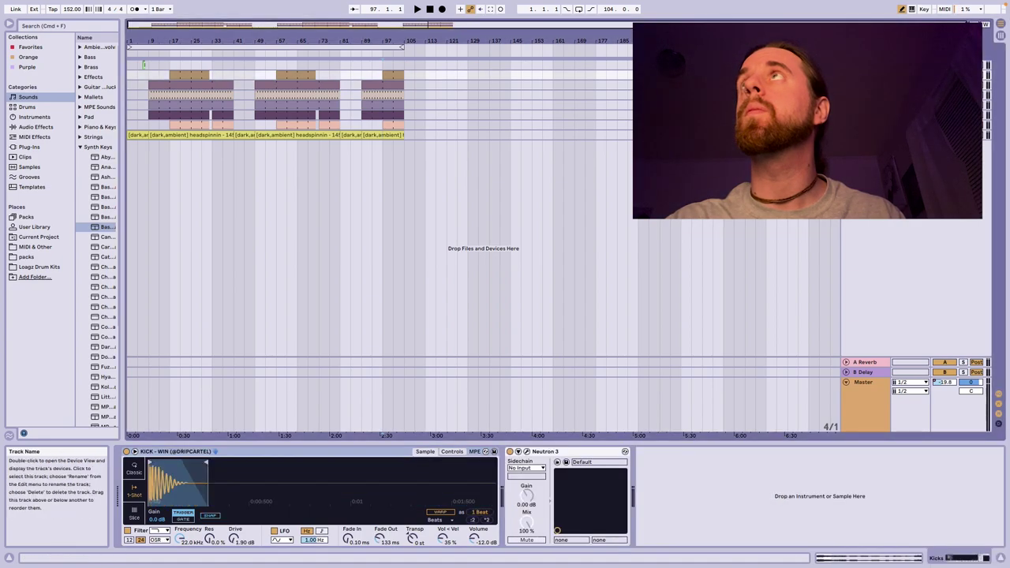
pyautogui.press('super+a')
pyautogui.press('Delete')
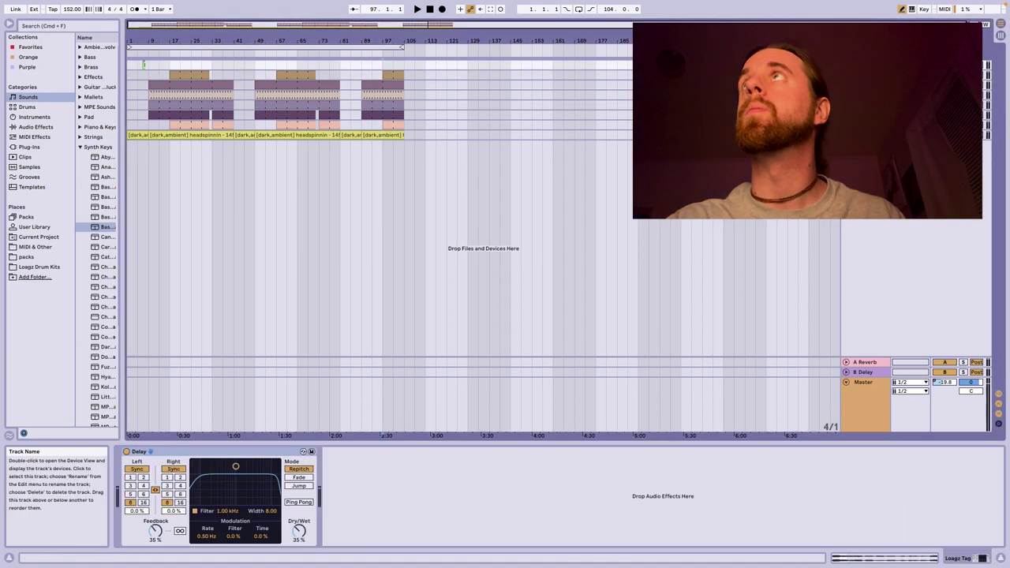
pyautogui.press('Up')
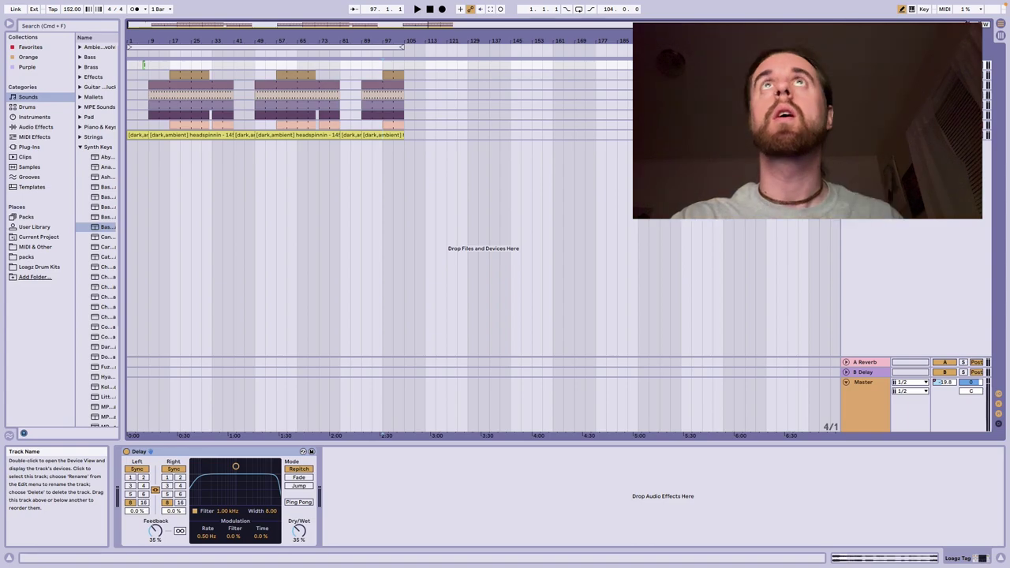
pyautogui.press('Down')
# Step: Play the arrangement from the Kicks clip at bar 17 to hear the unprocessed beat, and stop playback
pyautogui.click(180, 74)
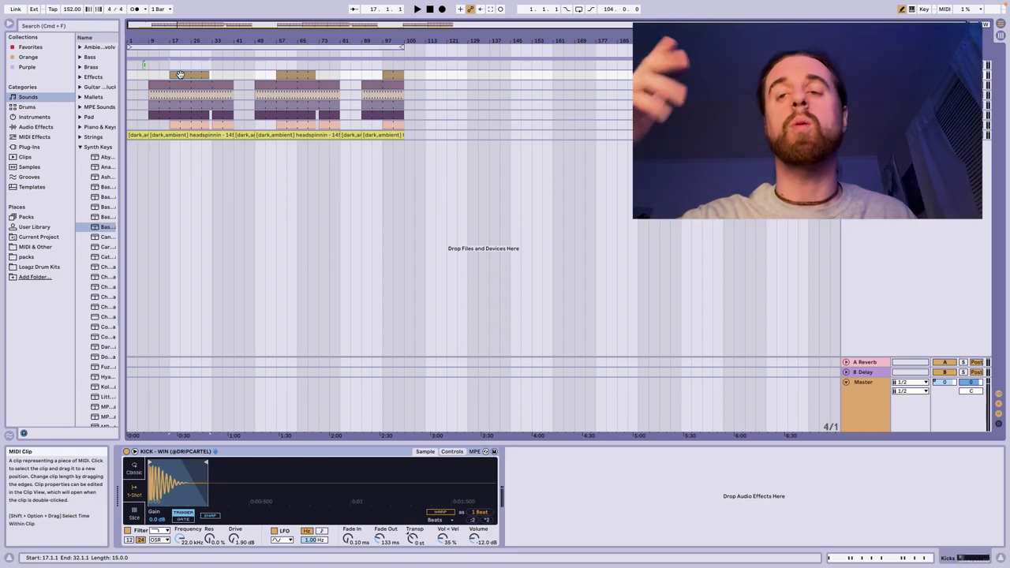
pyautogui.press('space')
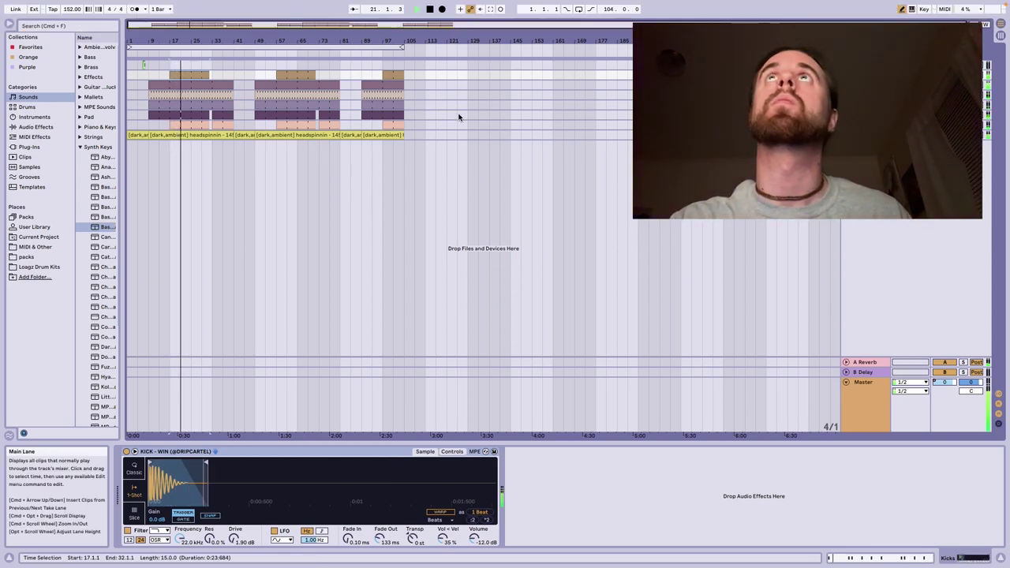
pyautogui.click(433, 9)
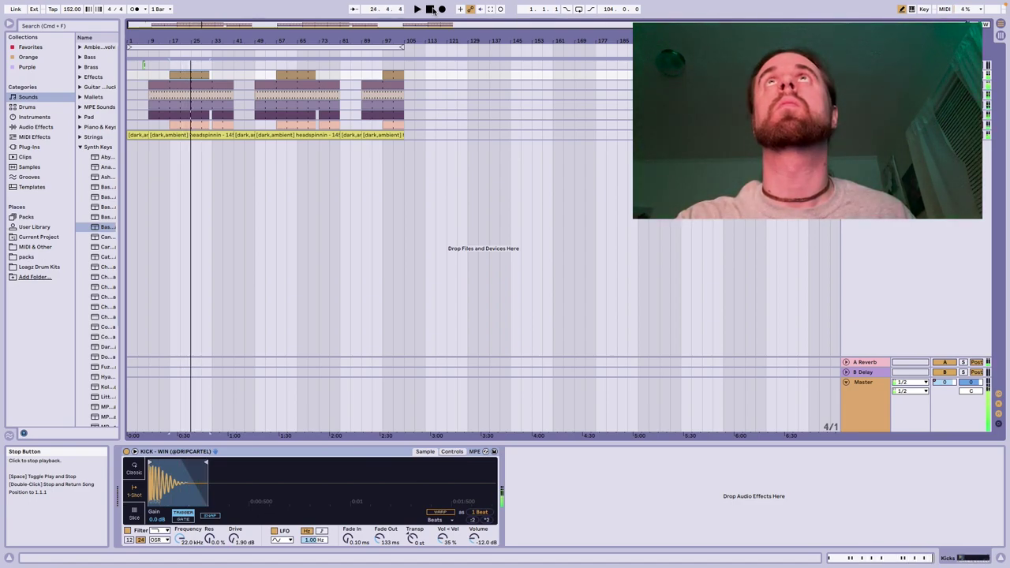
# Step: Widen the browser and list the available VST plug-ins
pyautogui.click(186, 85)
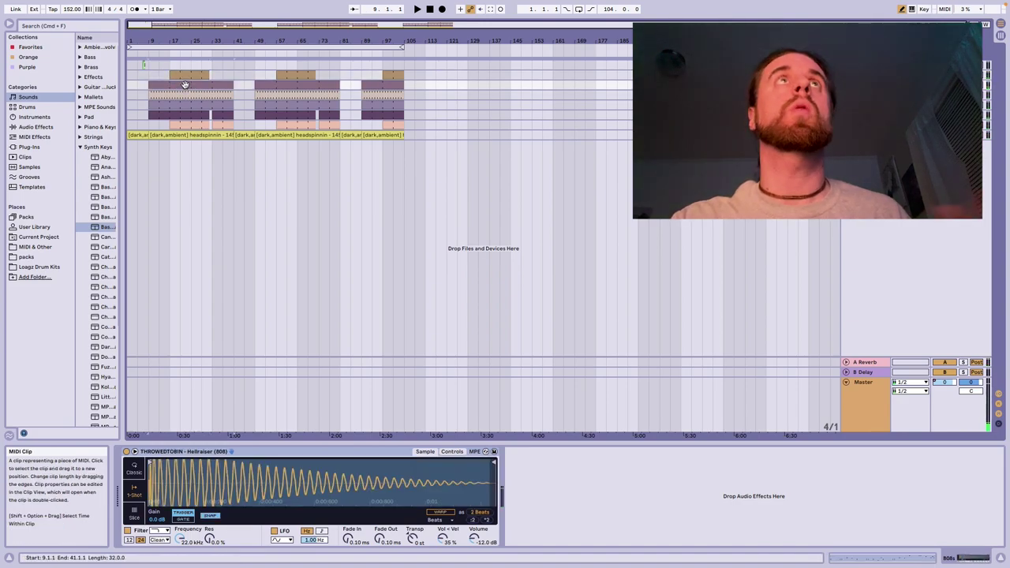
pyautogui.moveTo(122, 117); pyautogui.dragTo(158, 117)
pyautogui.click(29, 146)
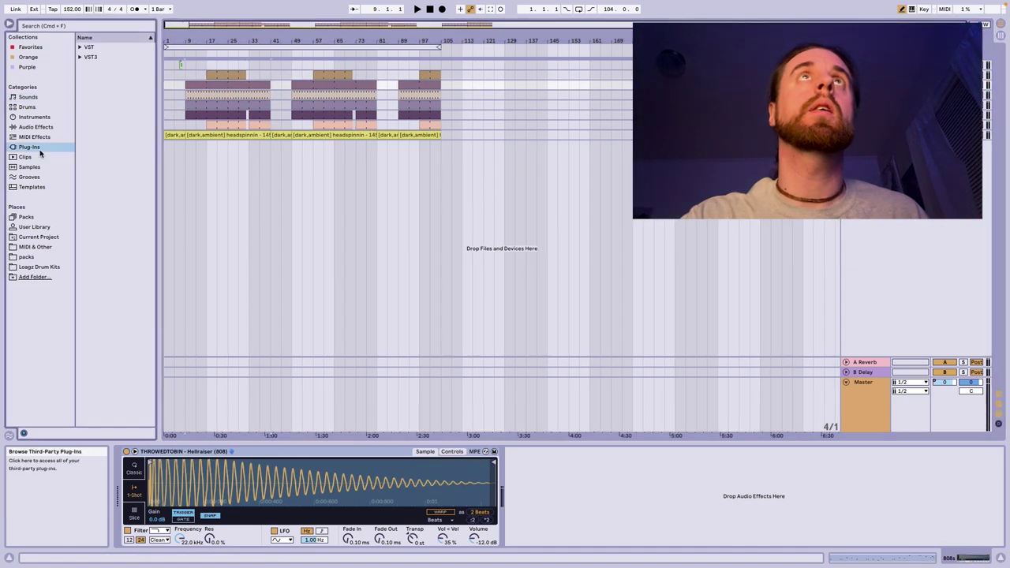
pyautogui.click(90, 57)
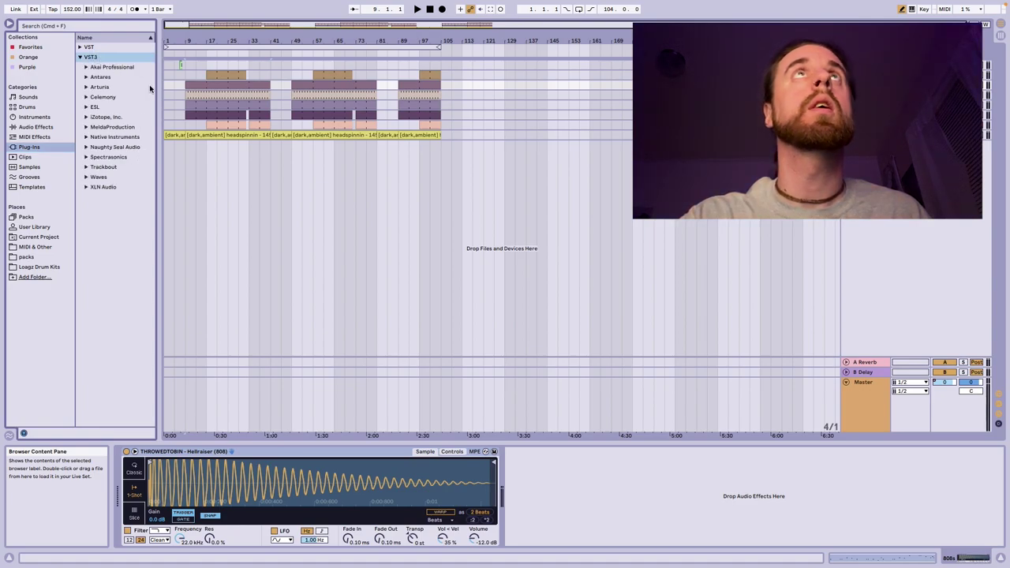
pyautogui.click(93, 48)
# Step: Load the Neutron 3 VST plug-in onto the Kicks track and move its window toward the middle of the arrangement
pyautogui.scroll(-3, 154, 136)
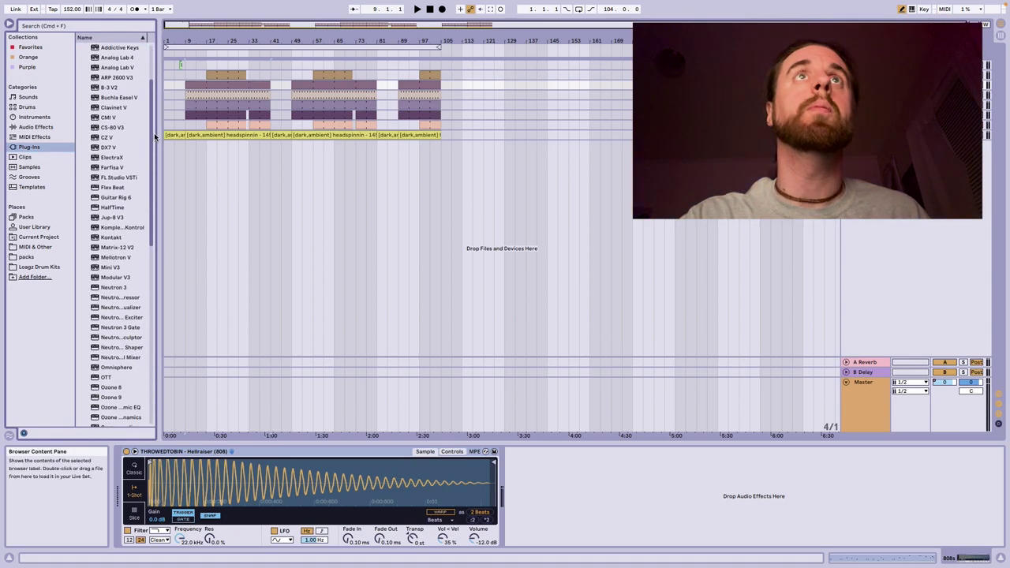
pyautogui.scroll(-1, 140, 230)
pyautogui.click(124, 284)
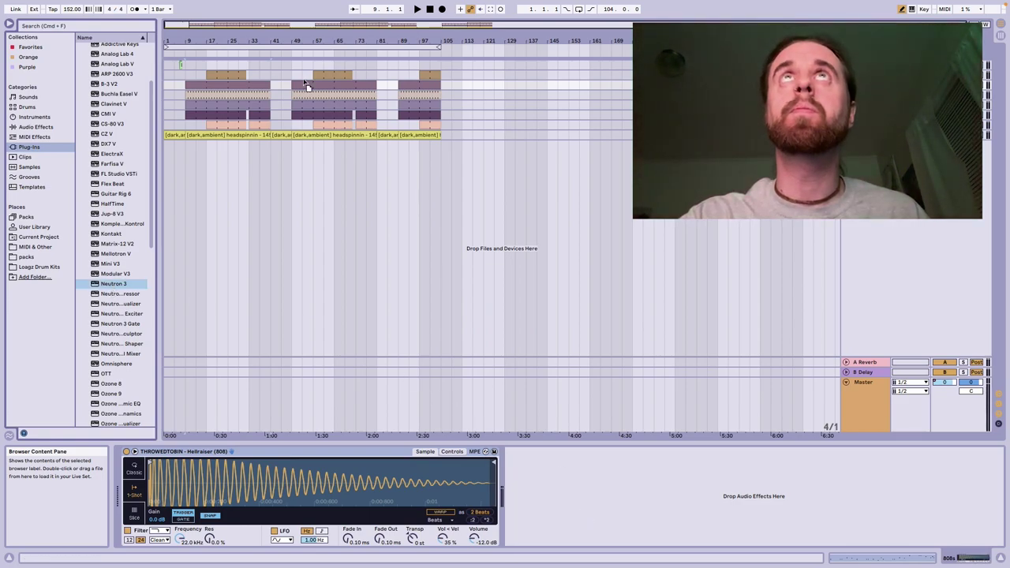
pyautogui.moveTo(228, 76); pyautogui.dragTo(228, 75)
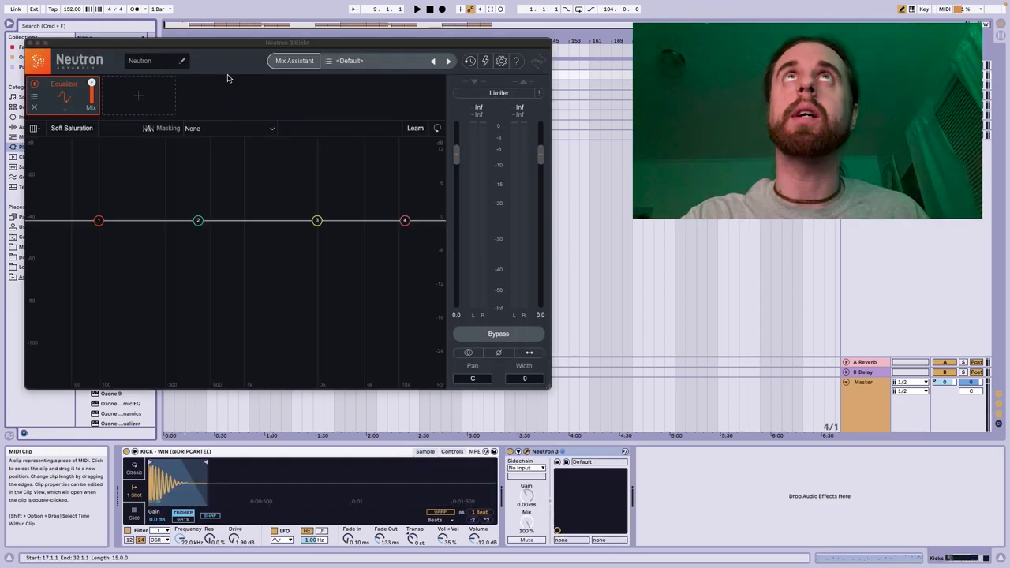
pyautogui.moveTo(278, 50); pyautogui.dragTo(452, 87)
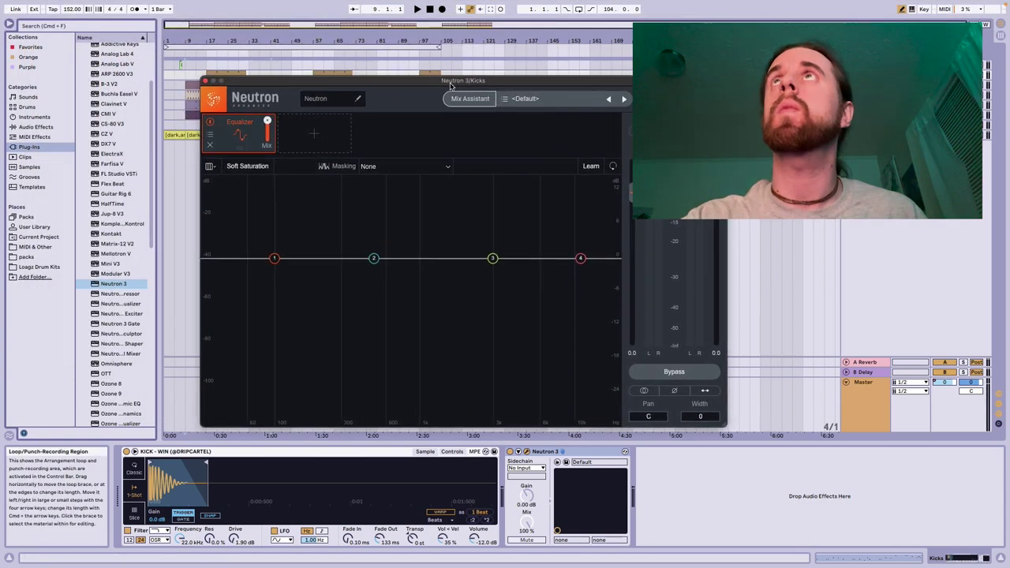
# Step: Load Neutron's "Clean Up and Fatten" preset from the Kick group of the individual drum presets
pyautogui.click(553, 98)
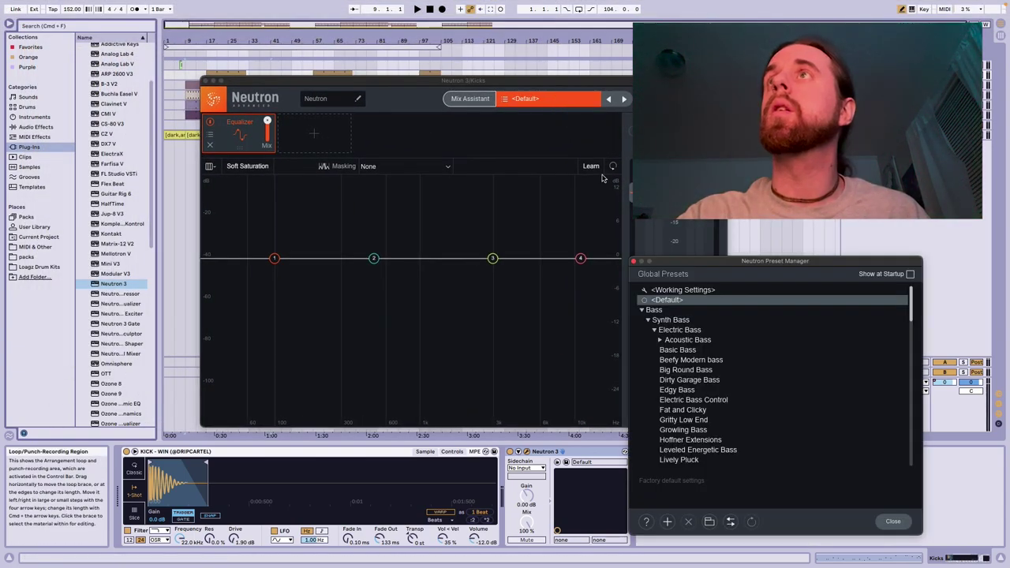
pyautogui.click(654, 312)
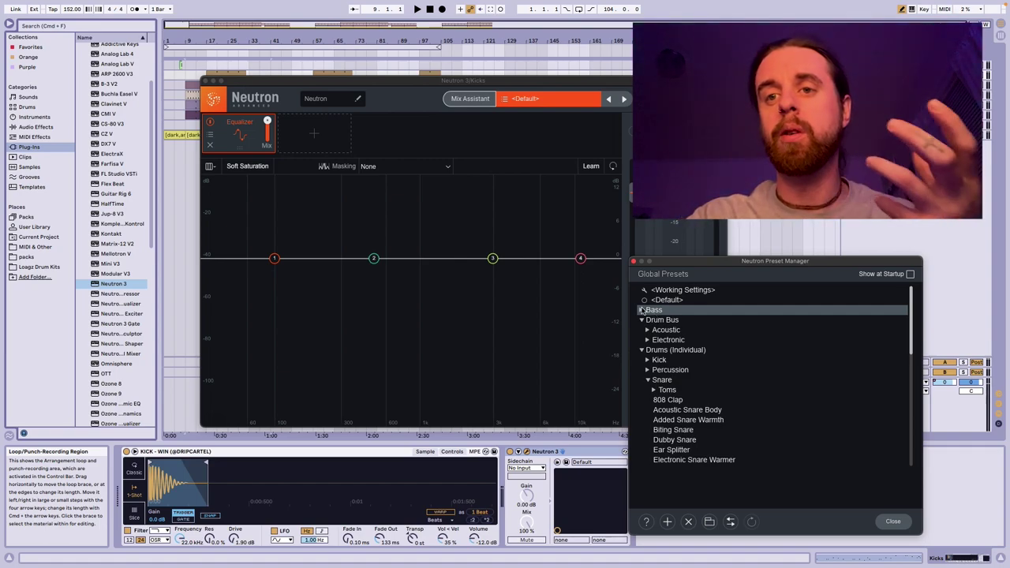
pyautogui.click(672, 363)
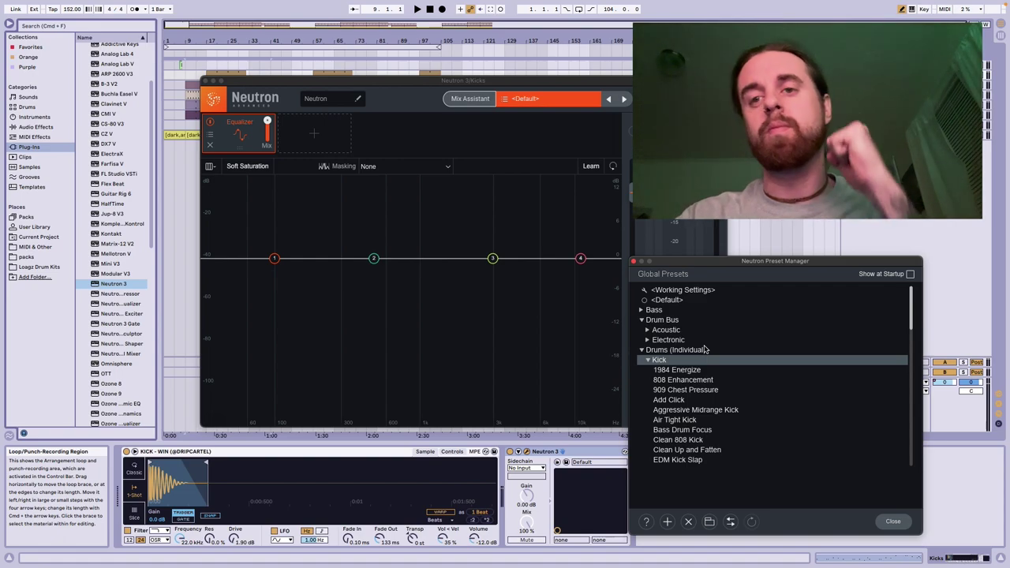
pyautogui.click(702, 441)
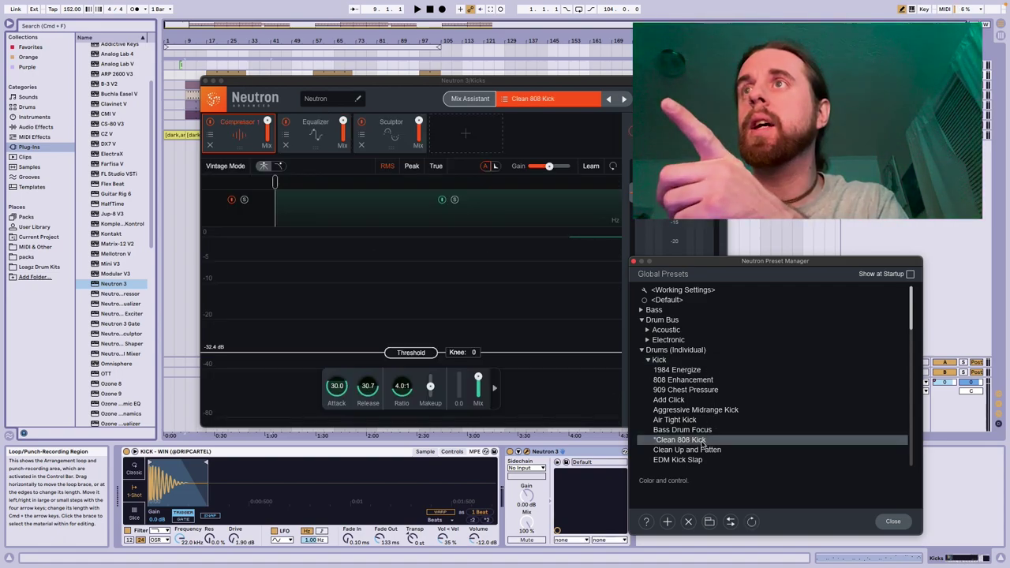
pyautogui.click(706, 460)
pyautogui.click(700, 450)
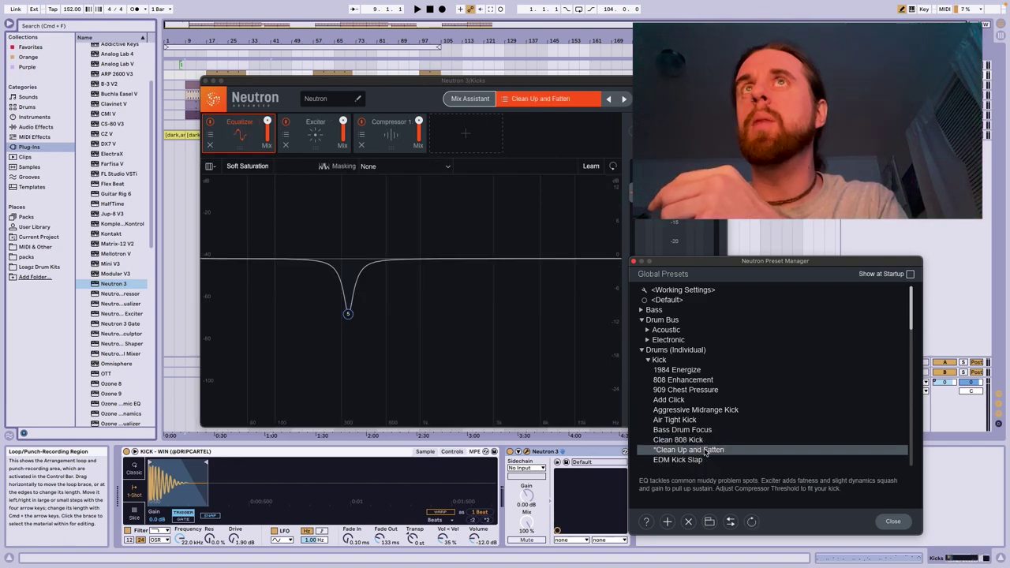
# Step: In the Kicks equalizer, add a 2.3 dB boost at 50 Hz and set the 337 Hz cut's gain to -7.3 dB
pyautogui.click(348, 314)
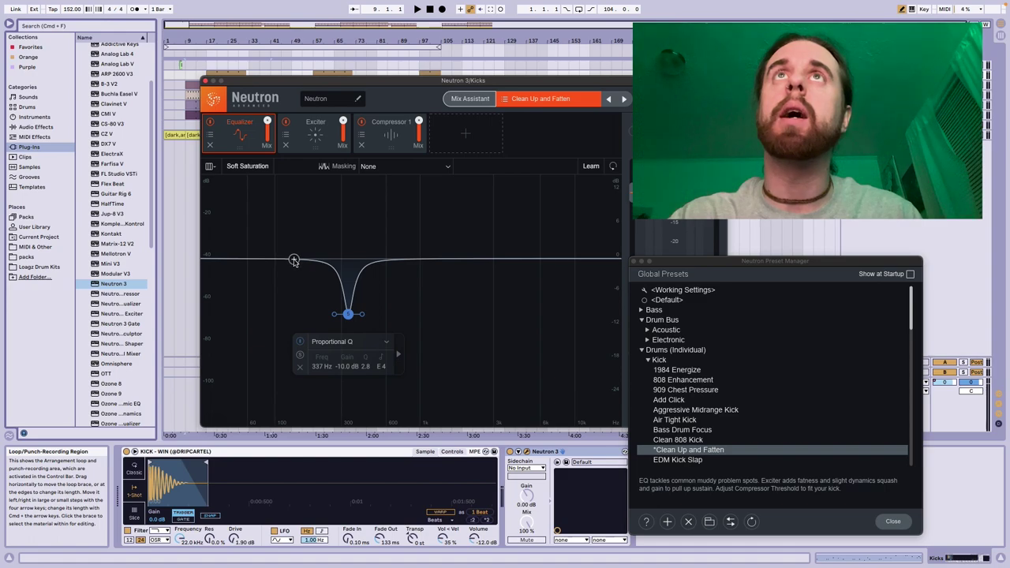
pyautogui.moveTo(291, 260); pyautogui.dragTo(237, 246)
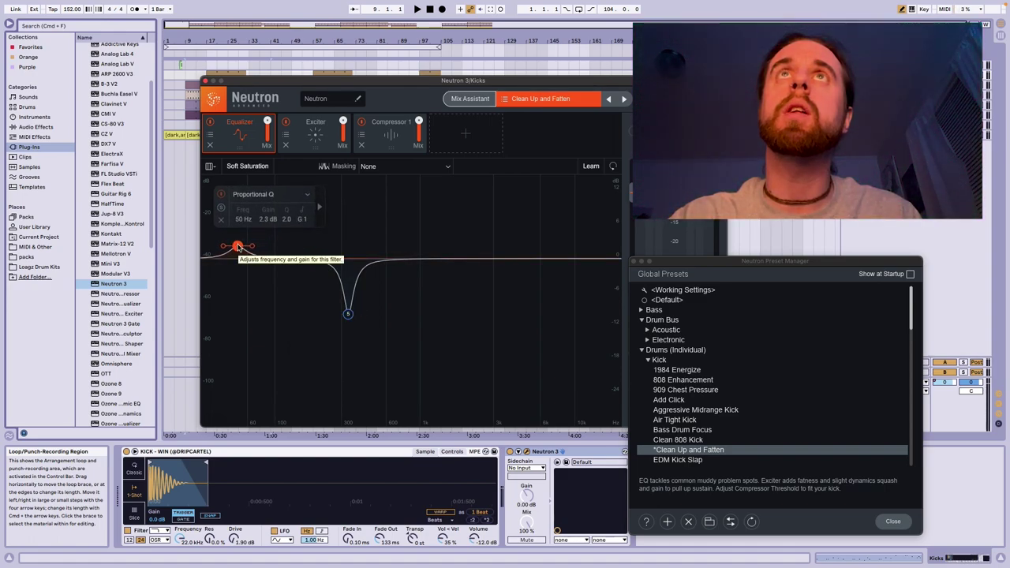
pyautogui.click(350, 313)
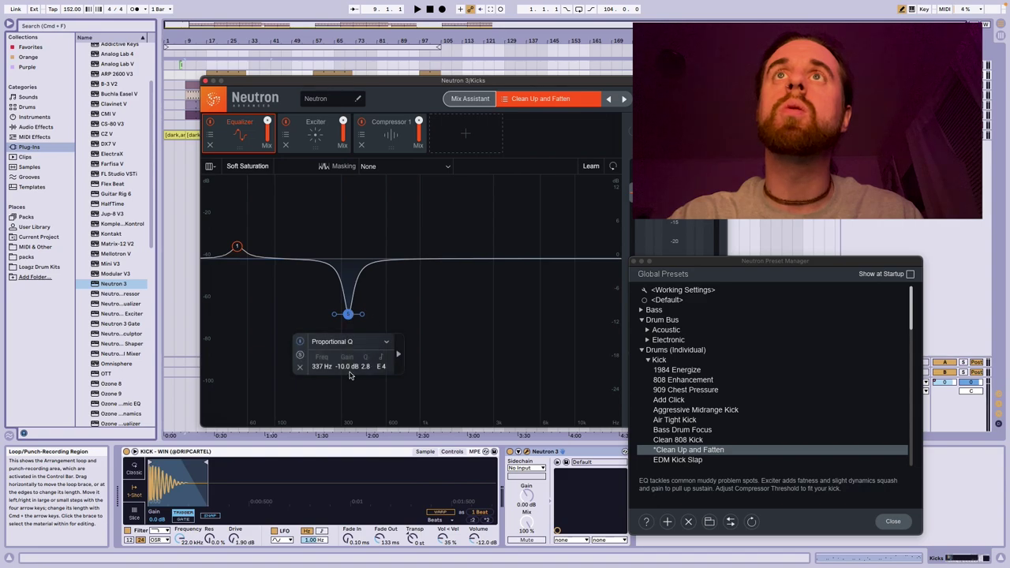
pyautogui.moveTo(348, 371)
pyautogui.mouseDown()
pyautogui.moveTo(365, 349)
pyautogui.moveTo(350, 353)
pyautogui.mouseUp()
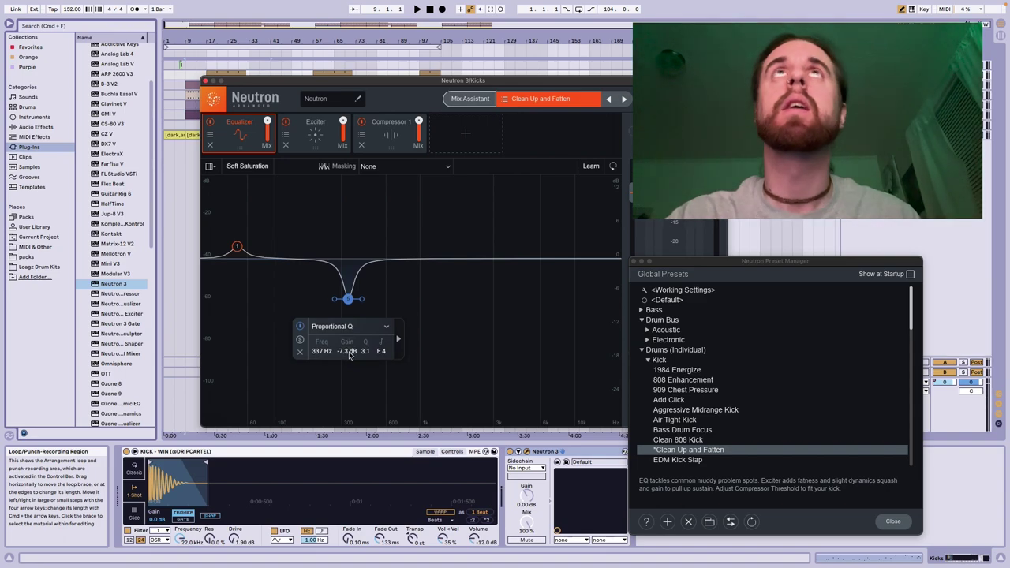
# Step: Close the Kicks track's Neutron window and switch to the Session View mixer
pyautogui.click(206, 82)
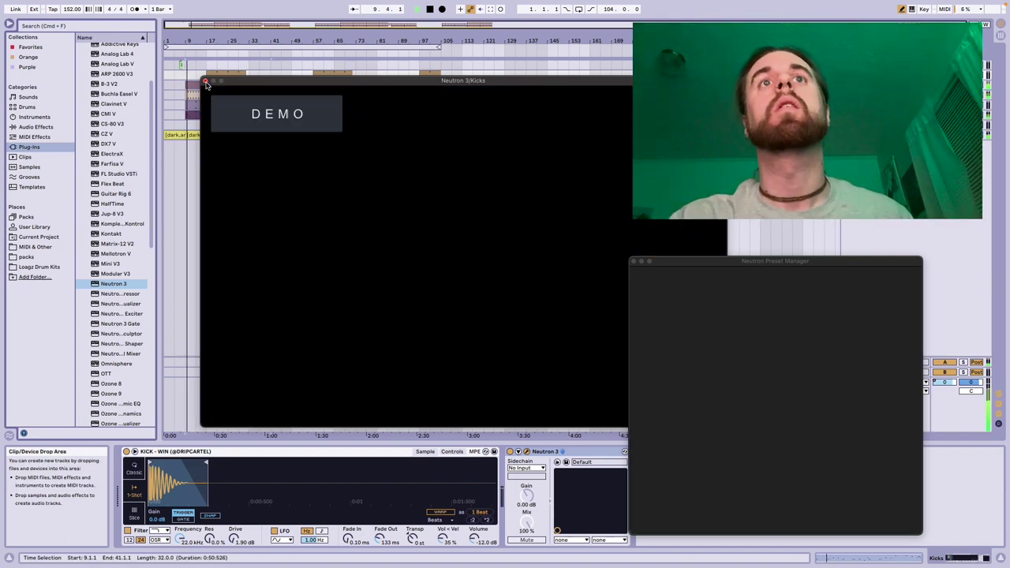
pyautogui.press('Tab')
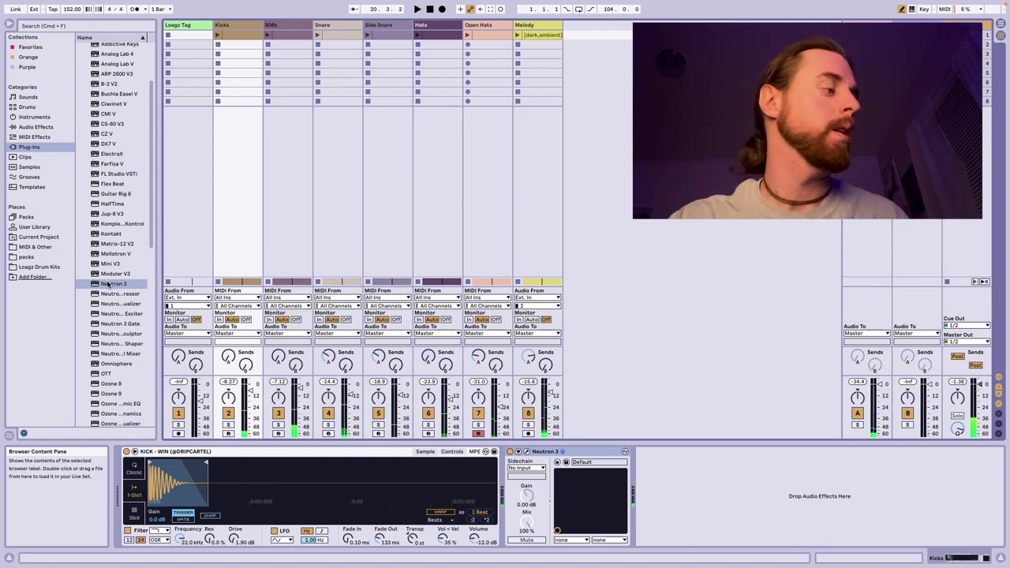
# Step: Load the Neutron 3 plug-in onto the 808s track
pyautogui.press('Tab')
pyautogui.press('Tab')
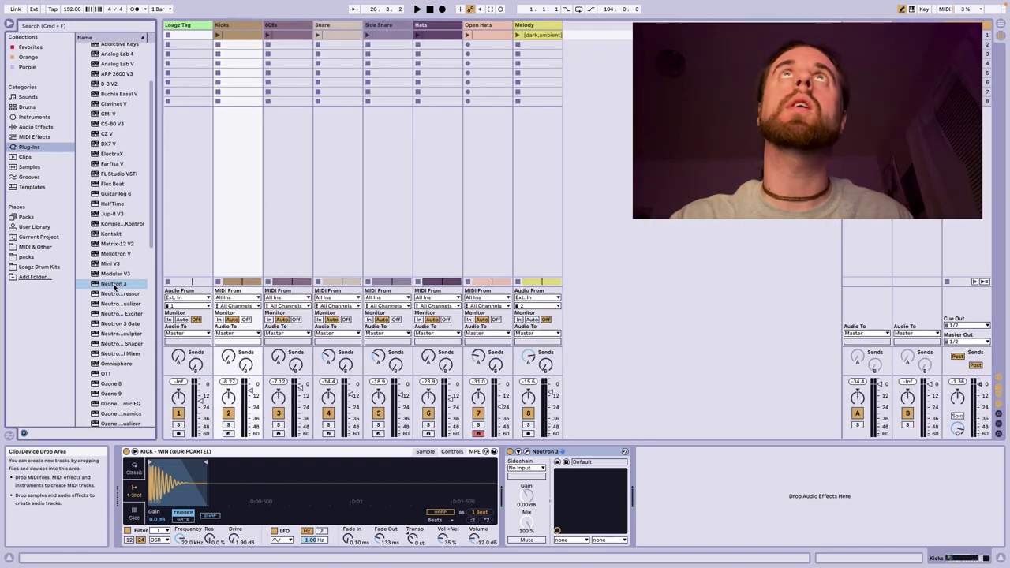
pyautogui.click(290, 28)
pyautogui.press('Return')
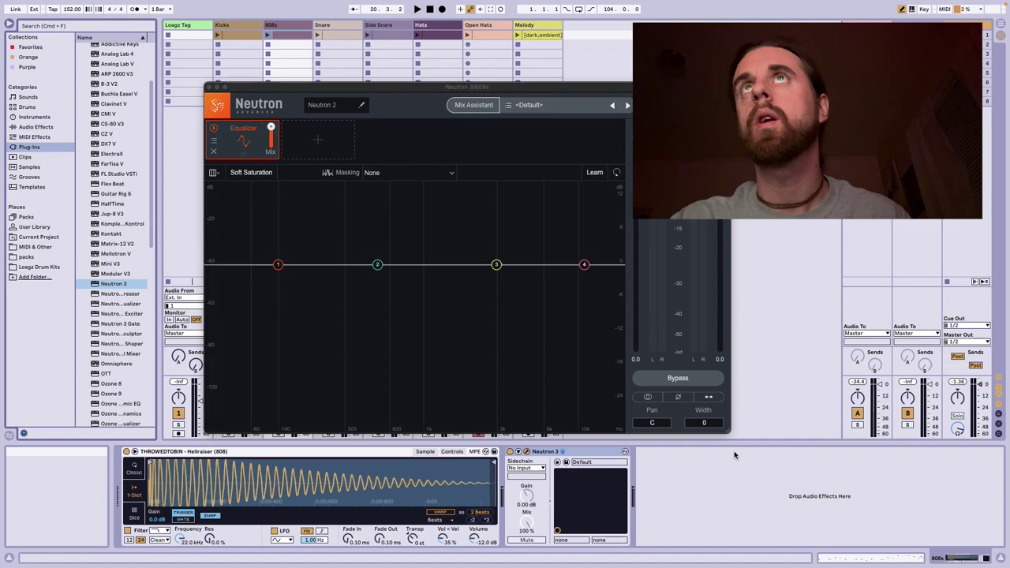
# Step: Load Neutron's "Clean 808" preset from the Synth Bass group for the 808s and close the preset manager
pyautogui.click(529, 105)
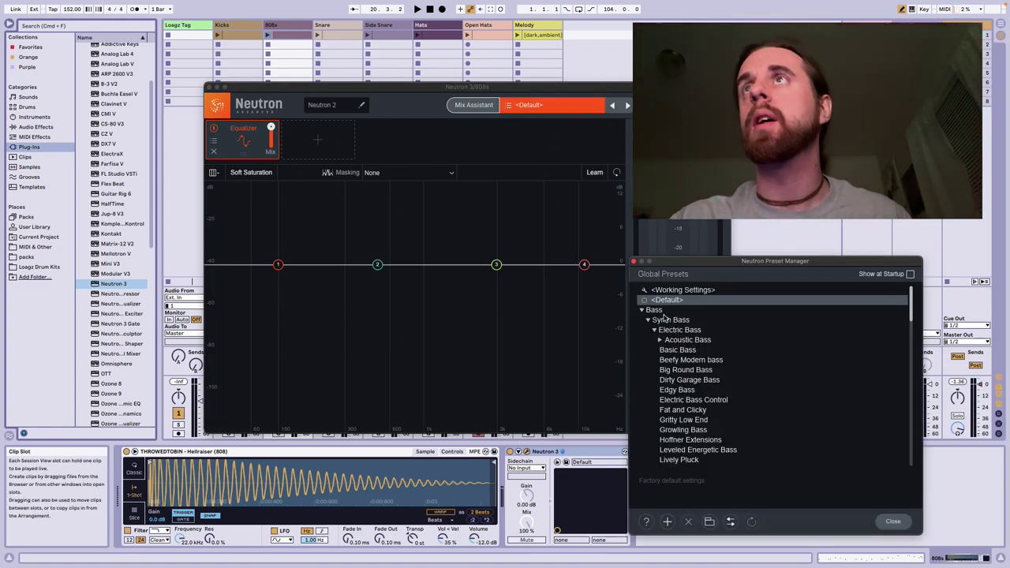
pyautogui.click(663, 314)
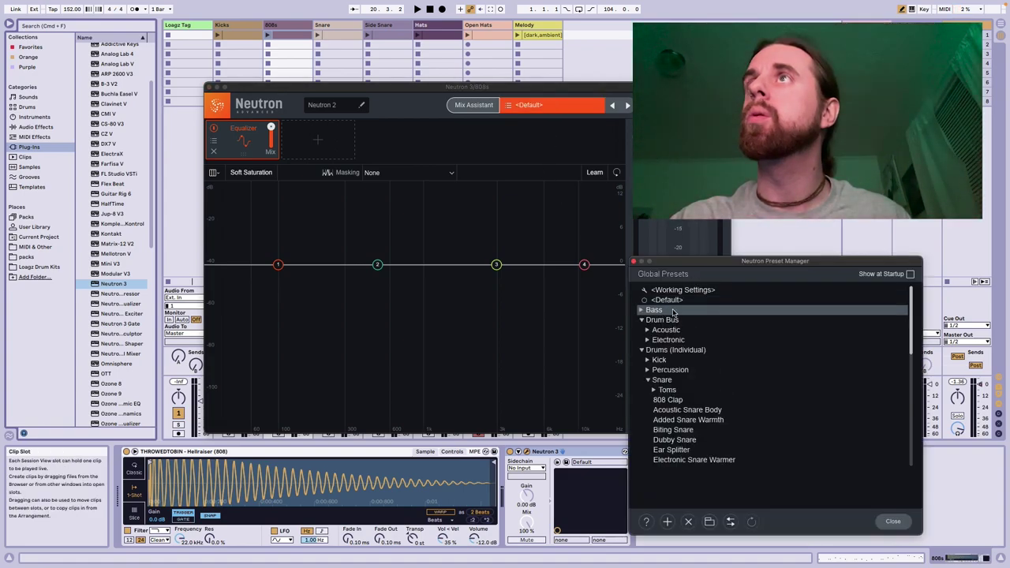
pyautogui.click(673, 313)
pyautogui.click(671, 320)
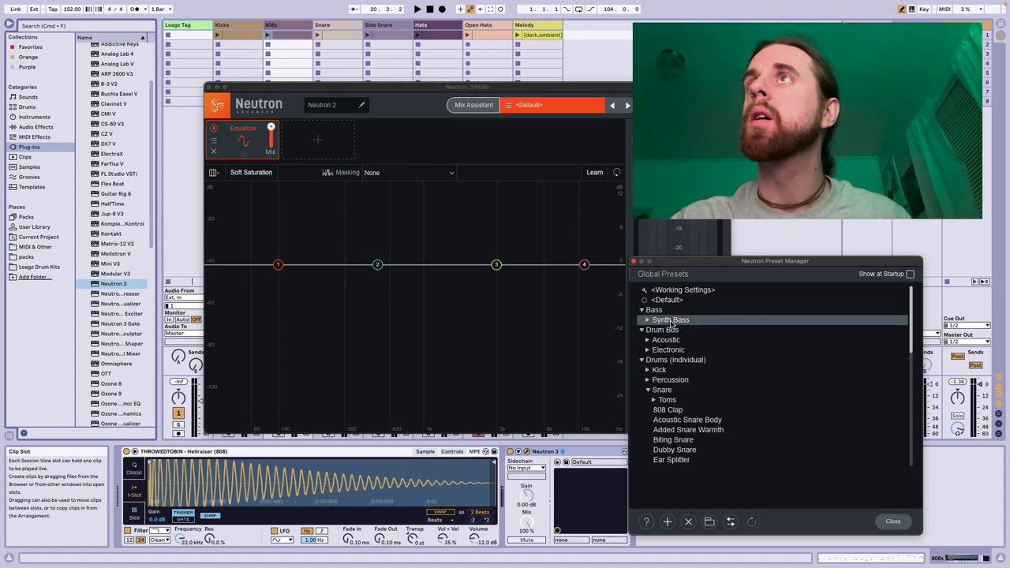
pyautogui.click(670, 320)
pyautogui.click(672, 330)
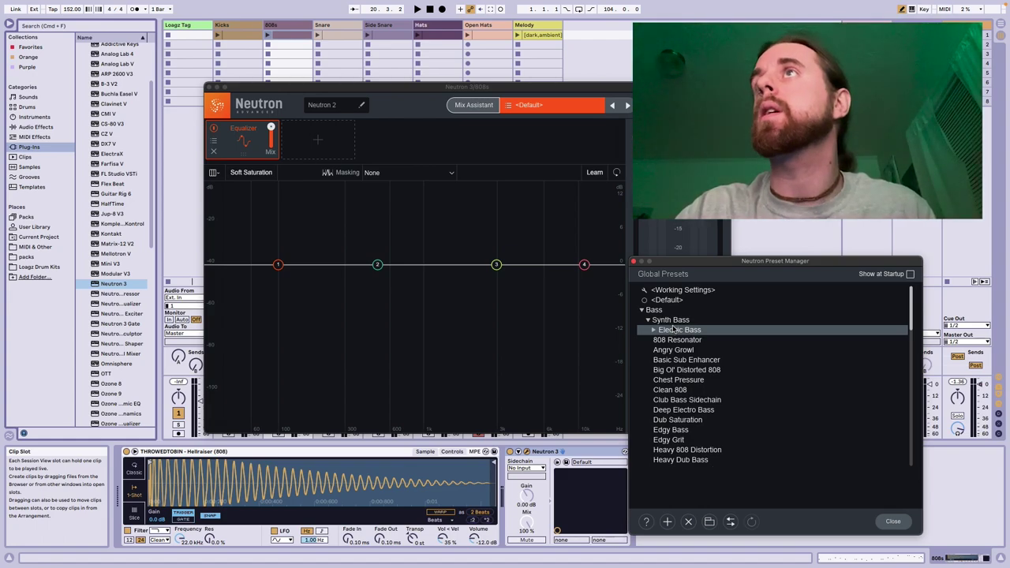
pyautogui.click(671, 320)
pyautogui.click(670, 321)
pyautogui.doubleClick(672, 320)
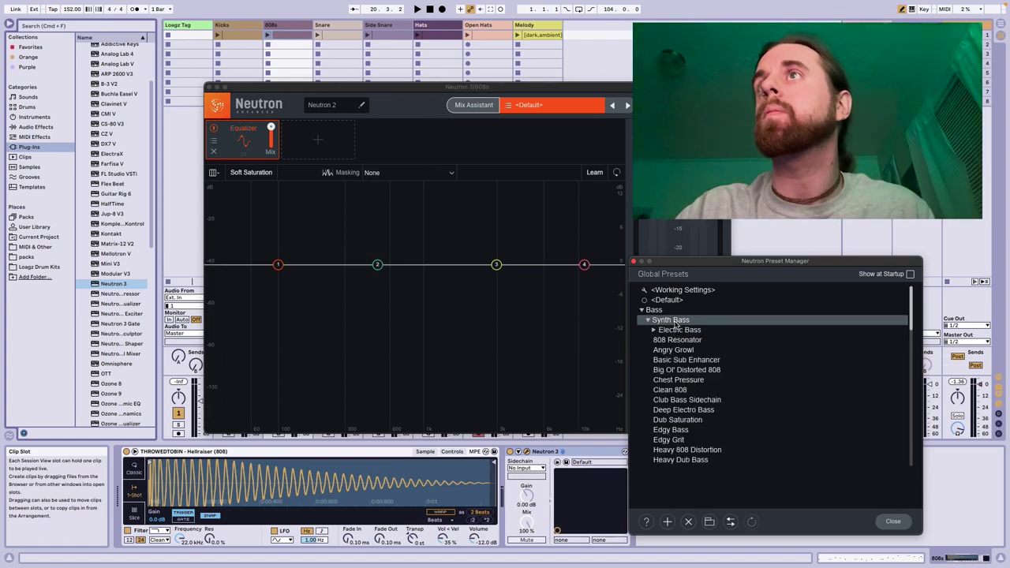
pyautogui.click(671, 390)
pyautogui.click(634, 261)
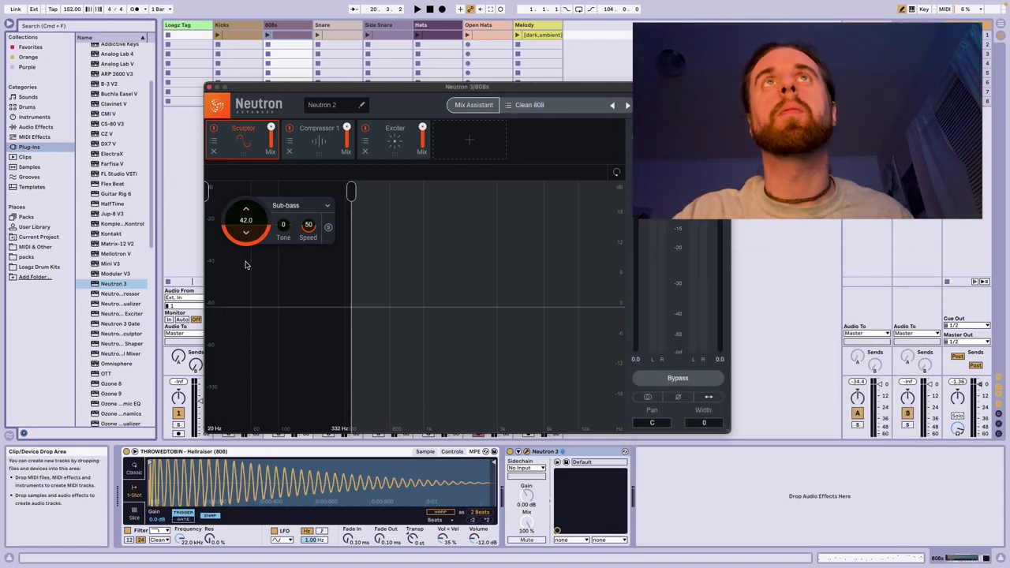
# Step: Play the beat to audition the 808s, inspect Neutron's Exciter module, and close the plug-in window
pyautogui.press('space')
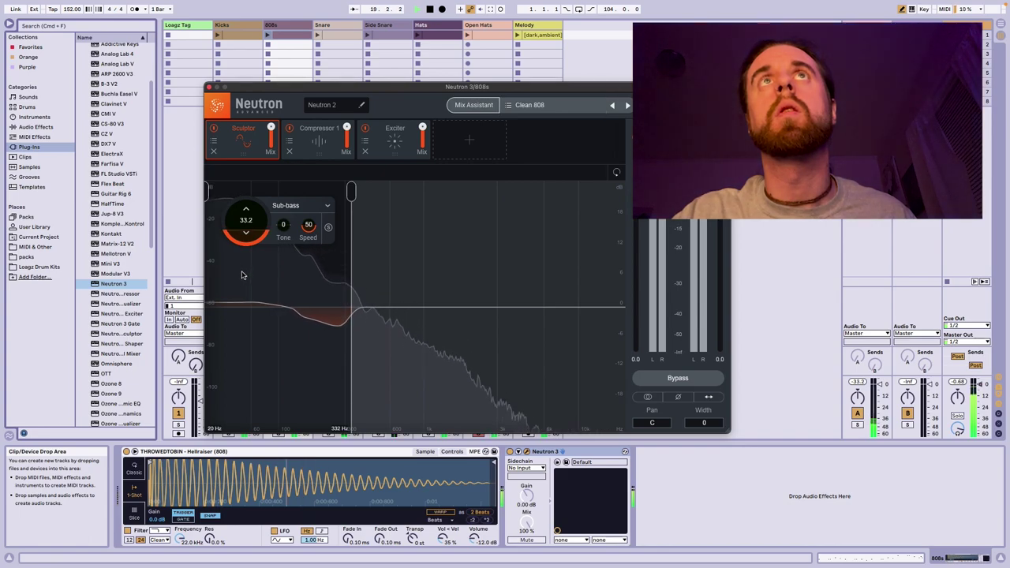
pyautogui.click(393, 147)
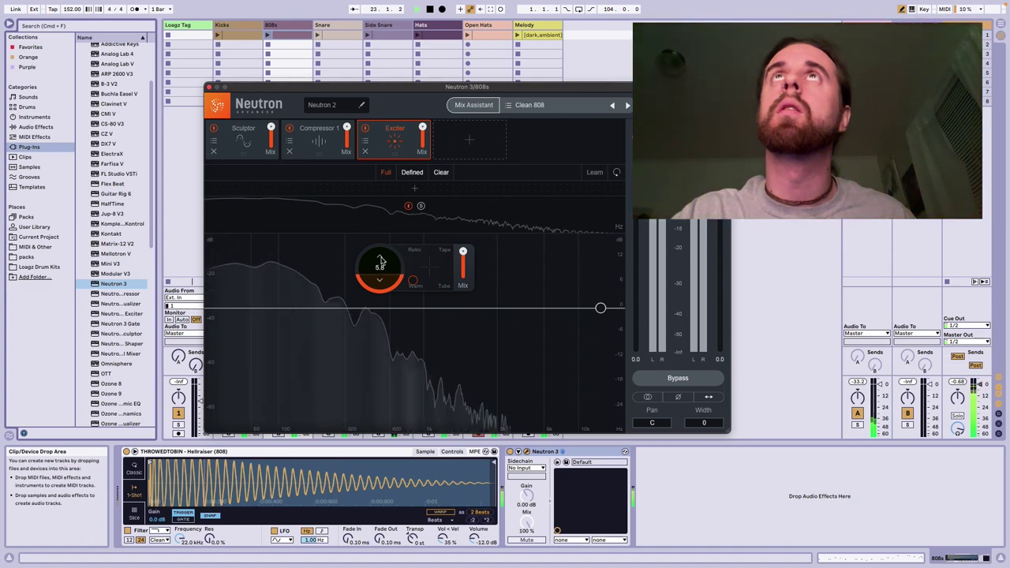
pyautogui.click(378, 280)
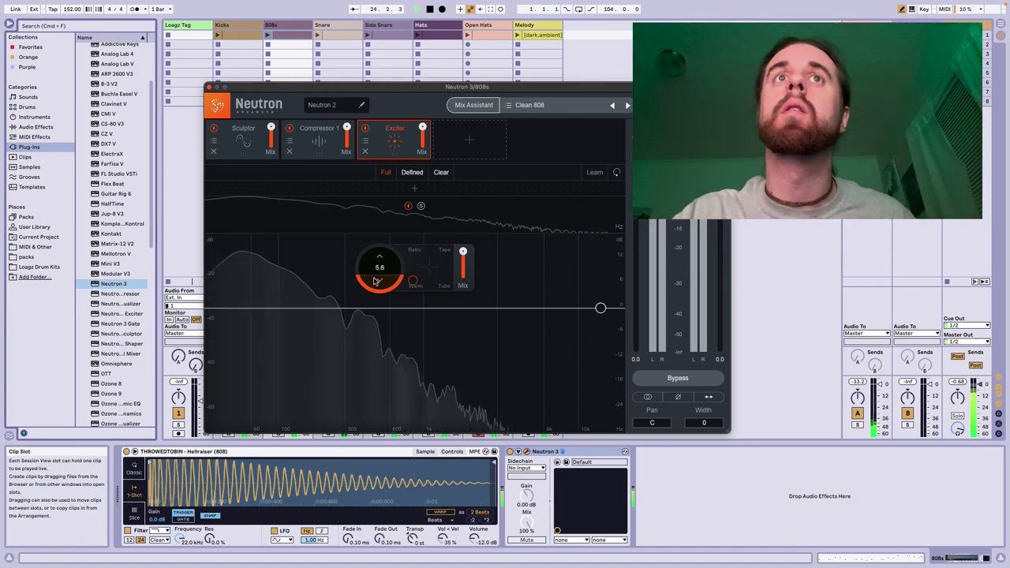
pyautogui.click(209, 88)
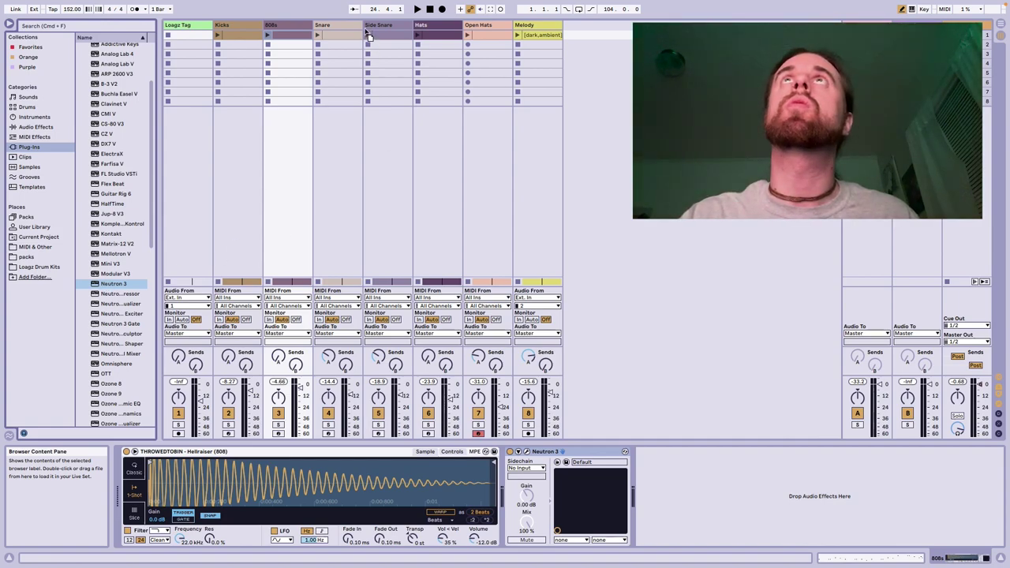
# Step: Load Neutron 3 onto the Snare track with the "Dubby Snare" preset from the individual drums' Snare group
pyautogui.click(340, 34)
pyautogui.press('Return')
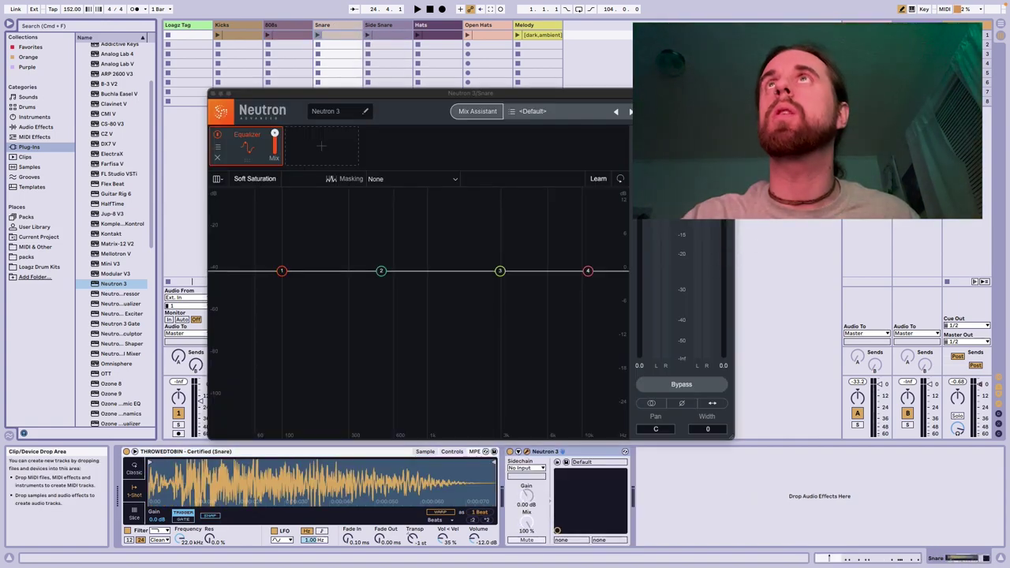
pyautogui.click(564, 113)
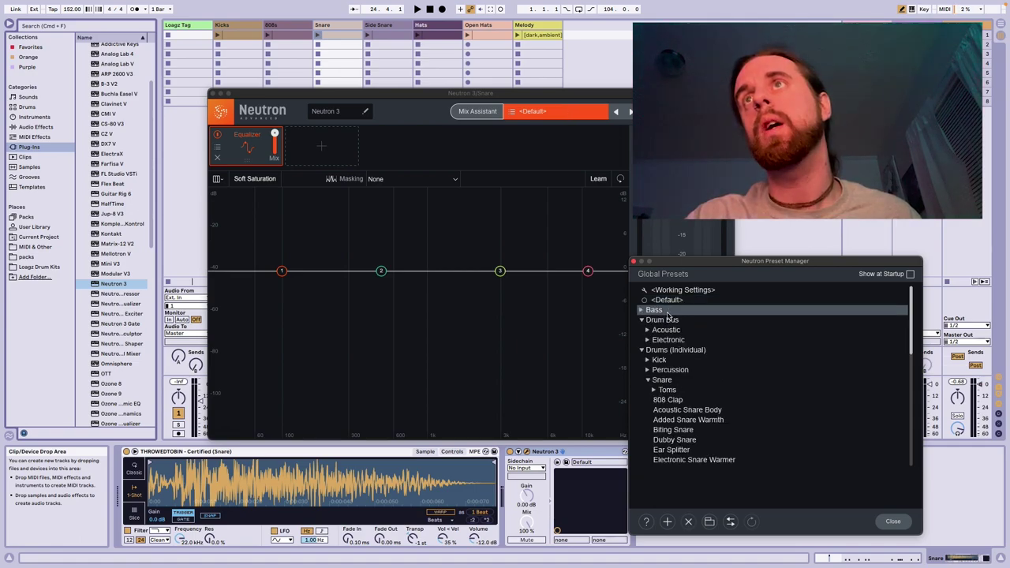
pyautogui.click(689, 384)
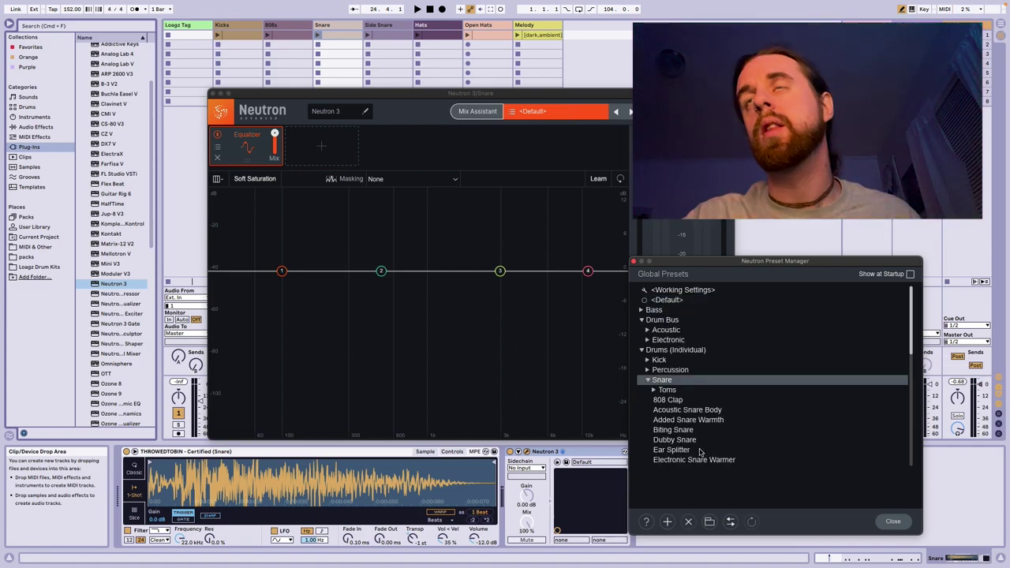
pyautogui.click(675, 440)
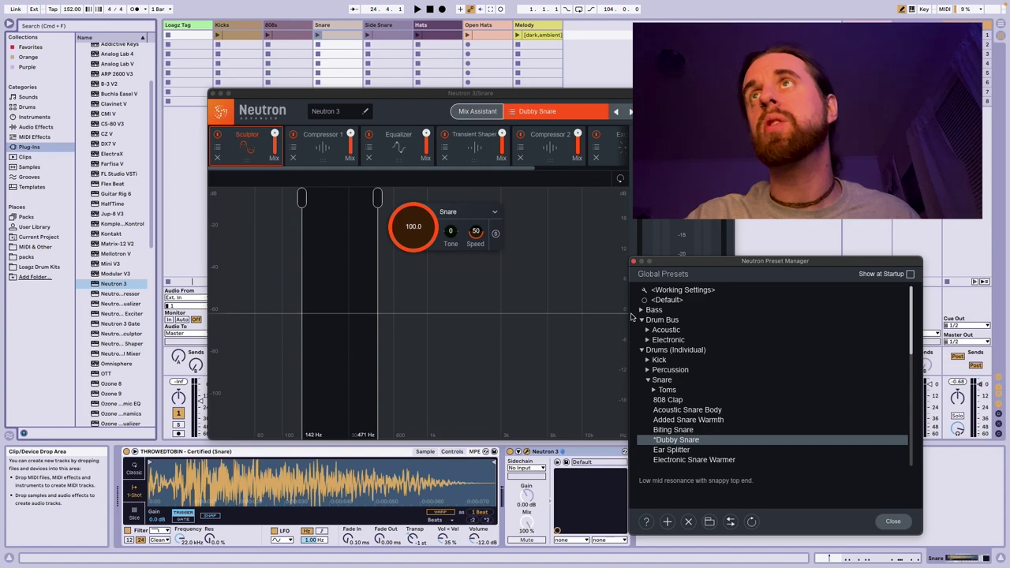
pyautogui.click(633, 261)
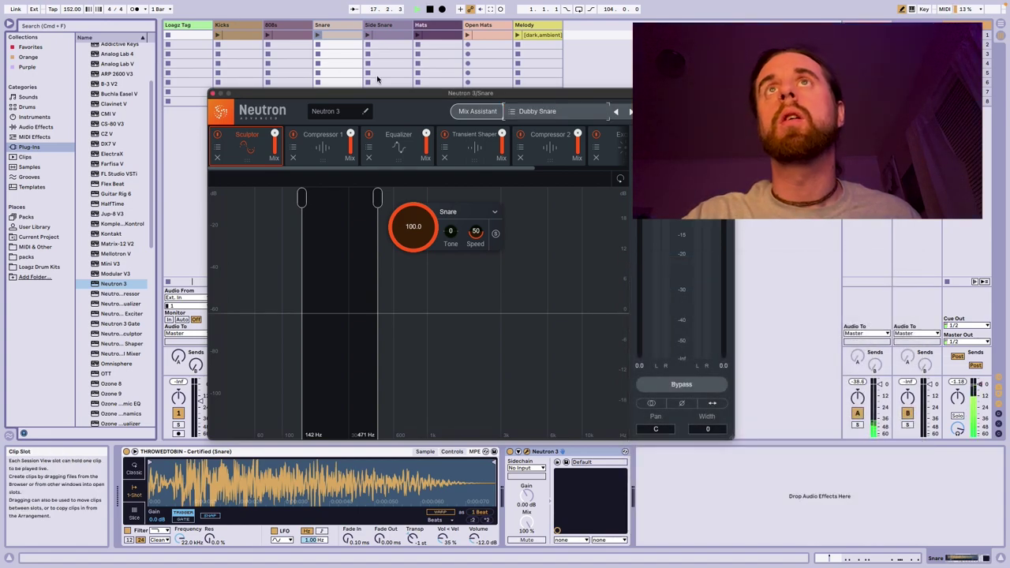
# Step: During playback, set the Snare's Sculptor range to 155 Hz–542 Hz and close its Neutron window
pyautogui.press('space')
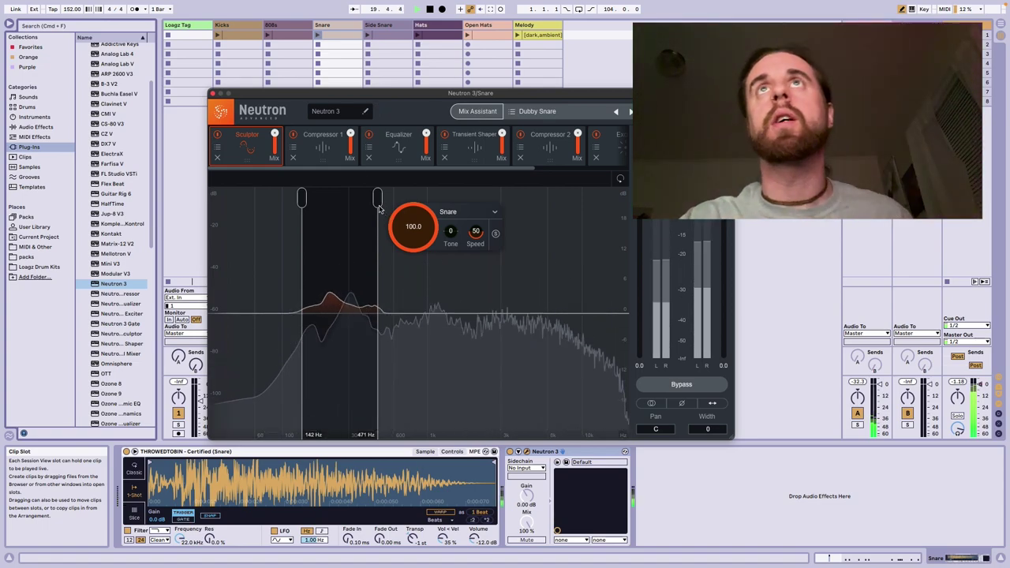
pyautogui.moveTo(377, 198)
pyautogui.mouseDown()
pyautogui.moveTo(558, 201)
pyautogui.moveTo(376, 204)
pyautogui.moveTo(396, 209)
pyautogui.mouseUp()
pyautogui.moveTo(302, 203)
pyautogui.mouseDown()
pyautogui.moveTo(476, 198)
pyautogui.moveTo(307, 201)
pyautogui.mouseUp()
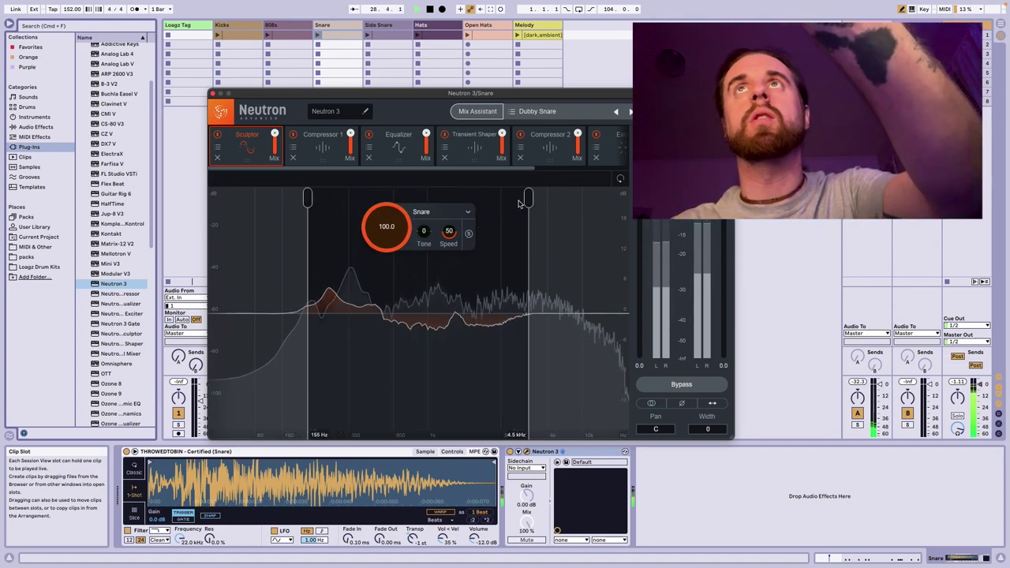
pyautogui.moveTo(528, 199)
pyautogui.mouseDown()
pyautogui.moveTo(384, 199)
pyautogui.moveTo(401, 199)
pyautogui.moveTo(389, 216)
pyautogui.moveTo(385, 204)
pyautogui.mouseUp()
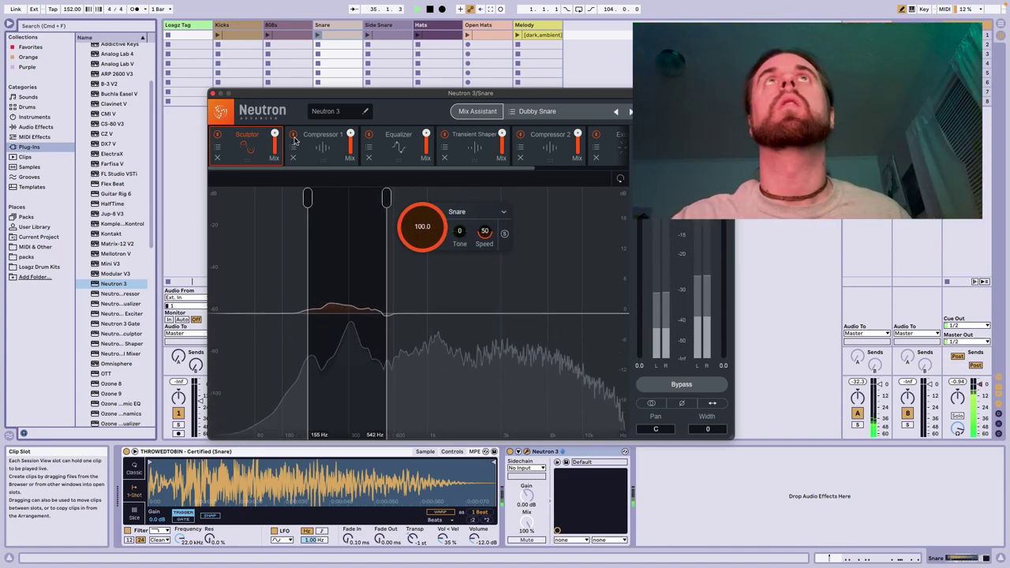
pyautogui.click(211, 93)
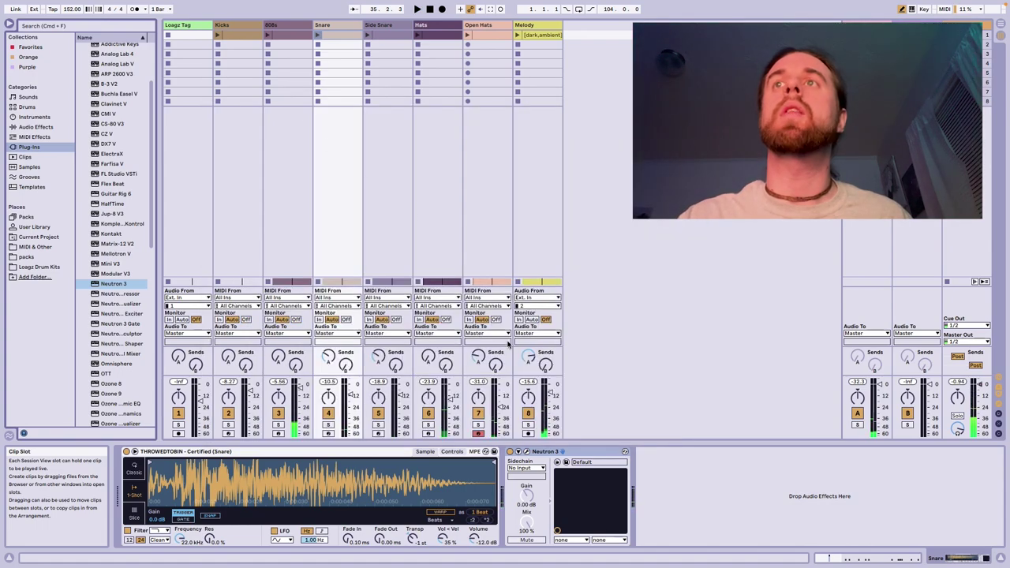
# Step: Copy the Snare track's Neutron 3 device onto the Side Snare track and open its plug-in window
pyautogui.click(578, 457)
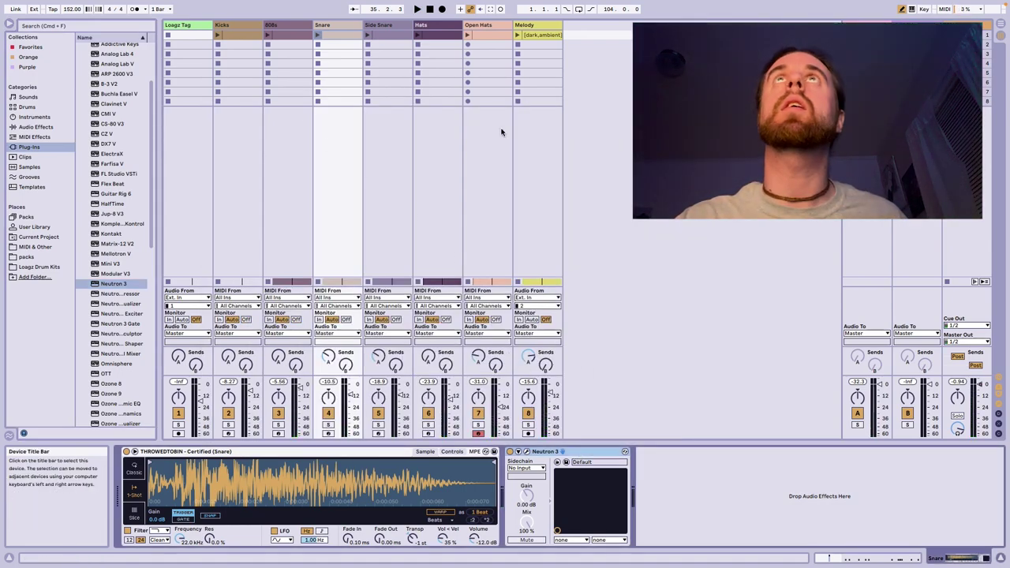
pyautogui.click(392, 35)
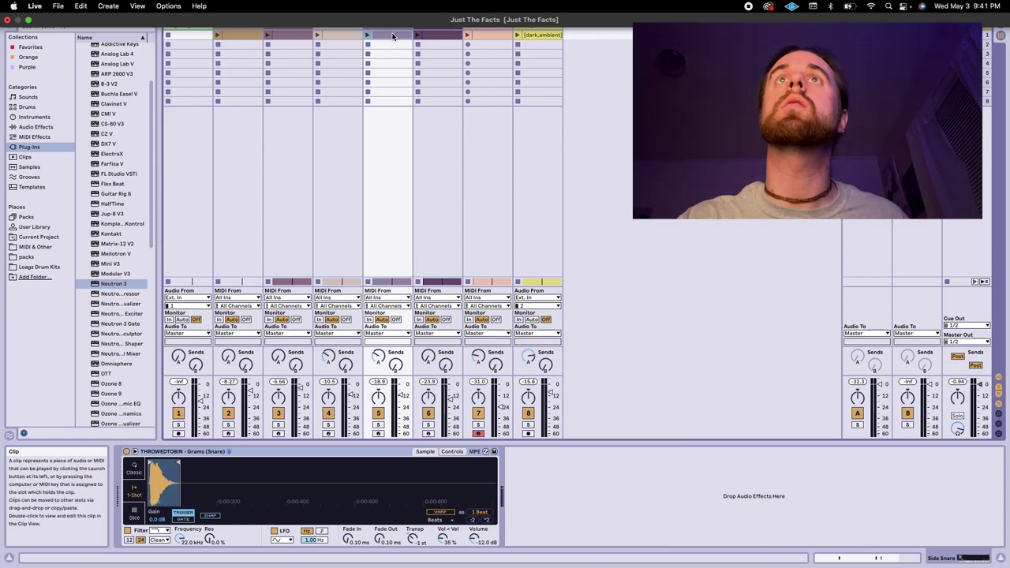
pyautogui.press('Return')
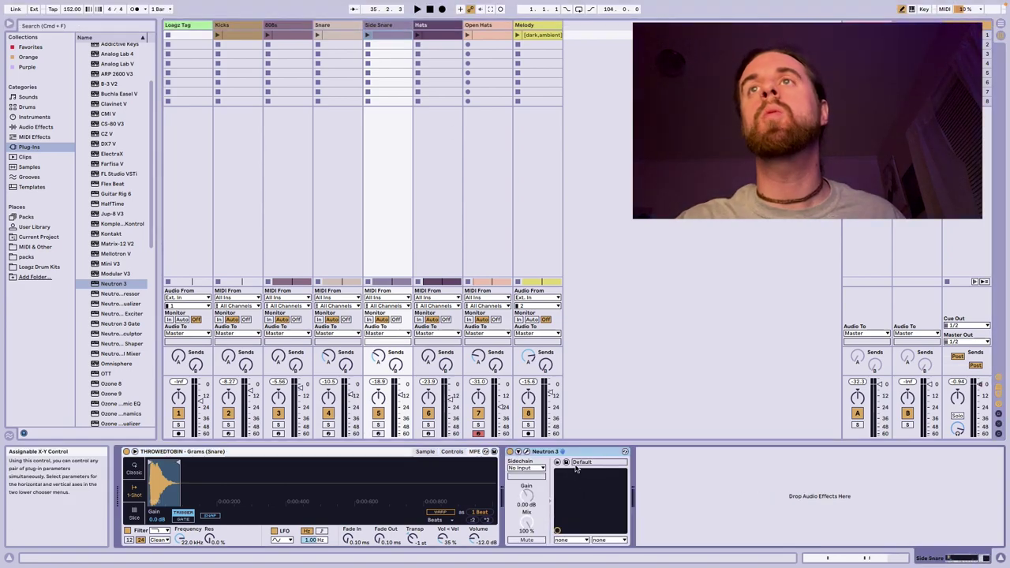
pyautogui.click(527, 452)
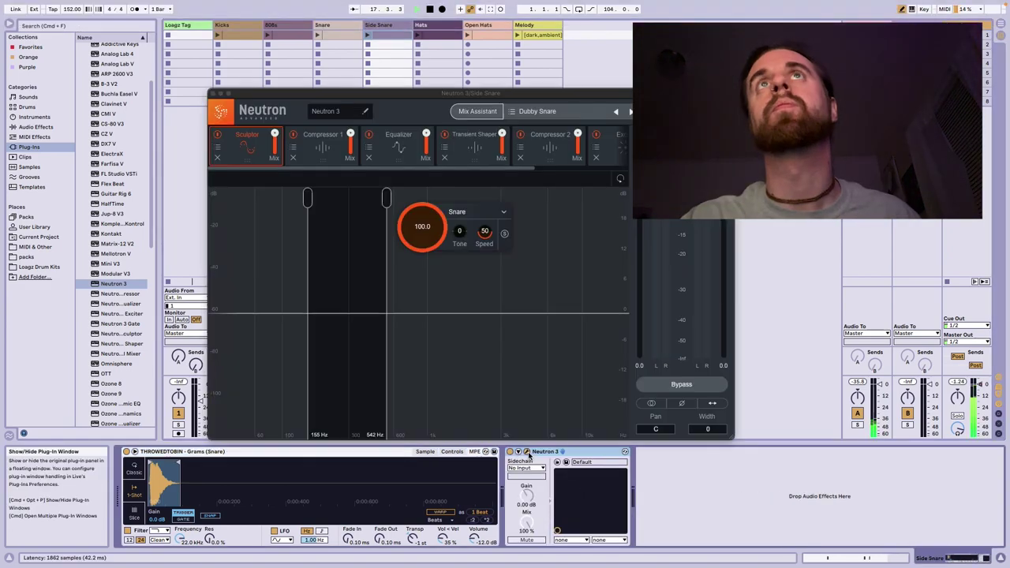
# Step: Set the Side Snare's Sculptor range to 508 Hz–1.8 kHz and close its Neutron window
pyautogui.moveTo(438, 197); pyautogui.dragTo(476, 197)
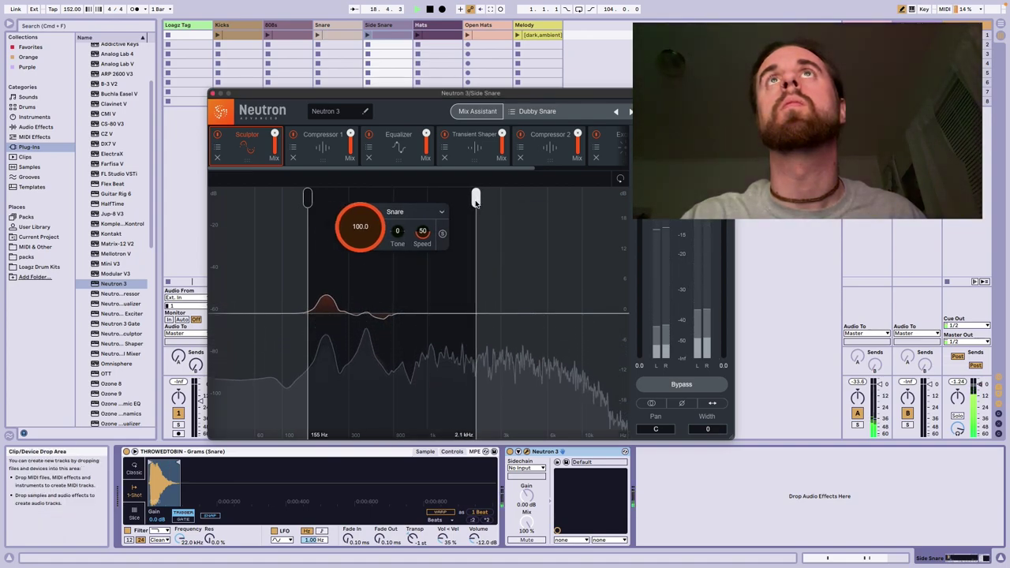
pyautogui.moveTo(308, 197)
pyautogui.mouseDown()
pyautogui.moveTo(392, 199)
pyautogui.moveTo(382, 198)
pyautogui.mouseUp()
pyautogui.moveTo(474, 199); pyautogui.dragTo(466, 200)
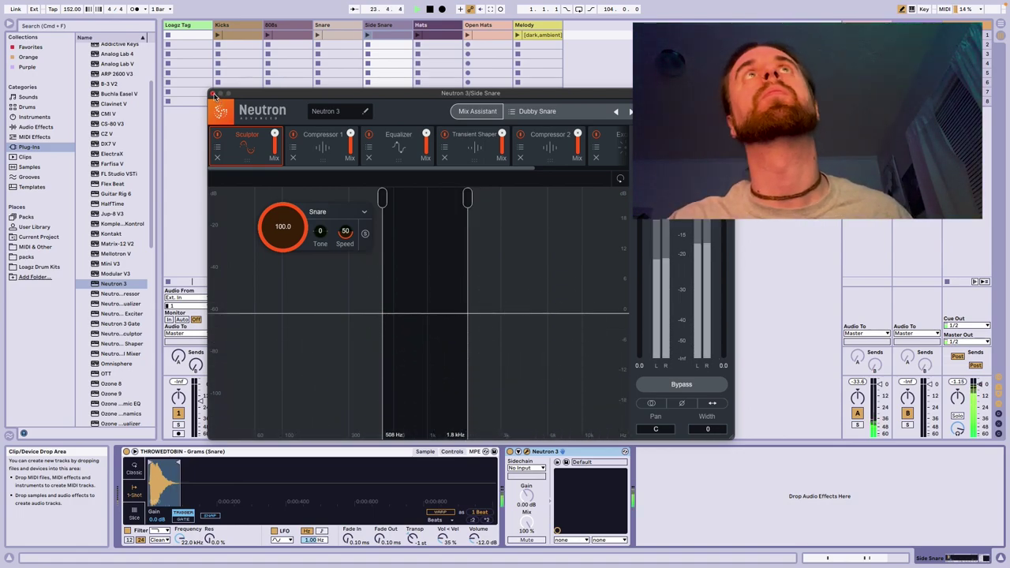
pyautogui.click(213, 95)
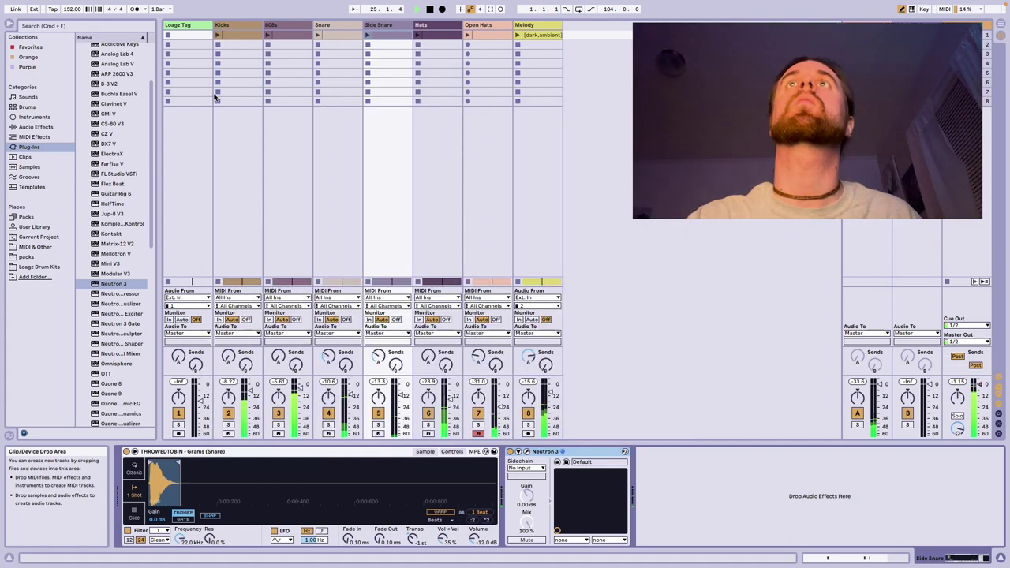
# Step: Reopen the Snare's Neutron to inspect its Exciter module, close it, and return to the Side Snare track
pyautogui.press('Left')
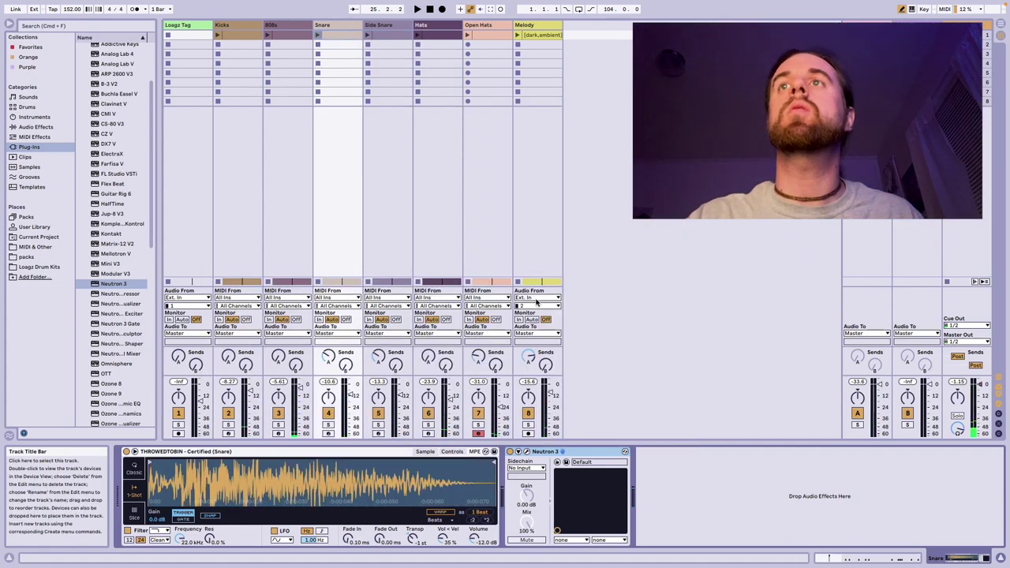
pyautogui.click(527, 452)
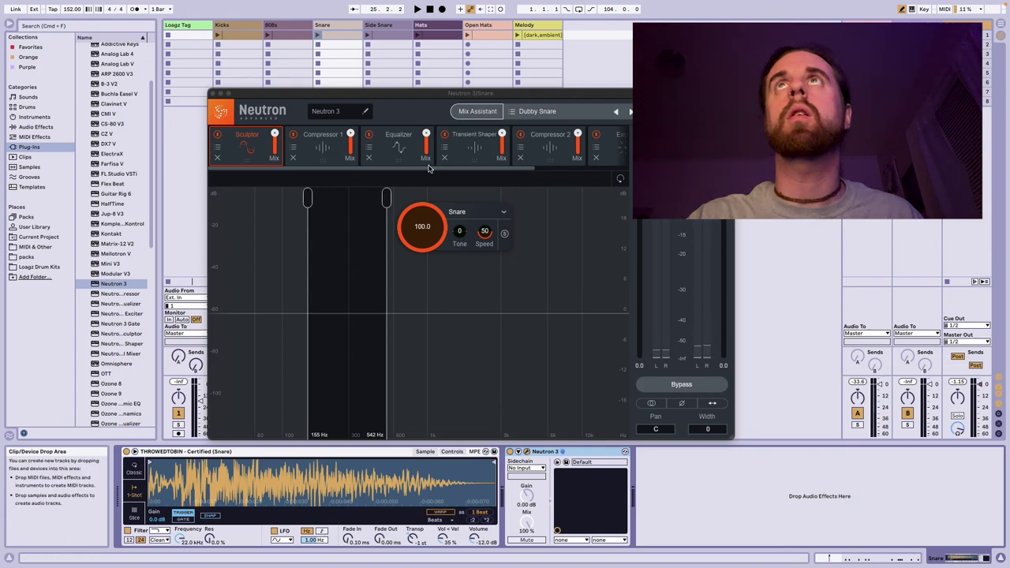
pyautogui.moveTo(521, 175); pyautogui.dragTo(605, 176)
pyautogui.click(527, 152)
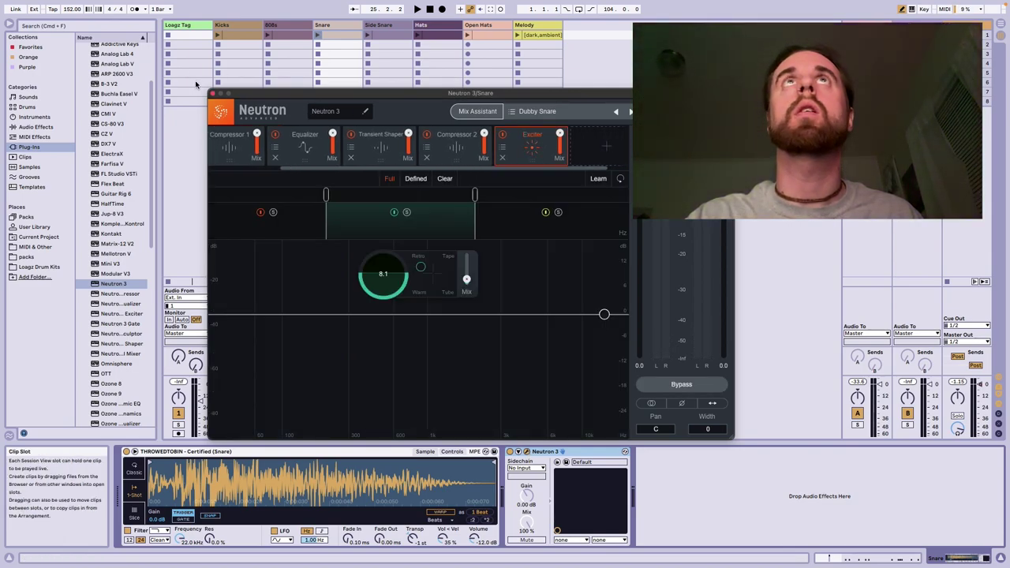
pyautogui.click(213, 94)
pyautogui.press('Right')
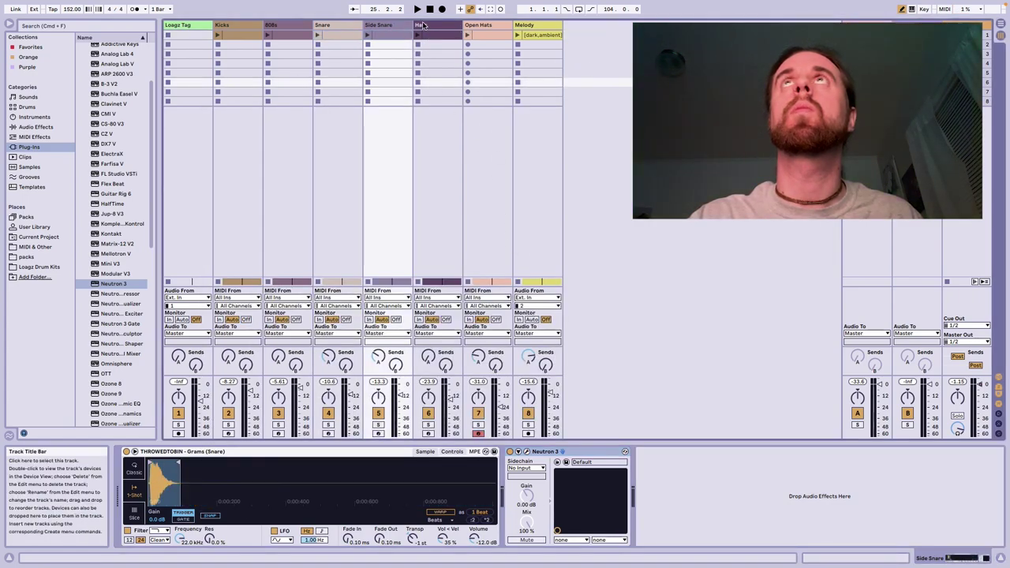
# Step: Add Neutron 3 after the sampler on the Hats track and open its plug-in window
pyautogui.click(438, 82)
pyautogui.moveTo(96, 286); pyautogui.dragTo(530, 494)
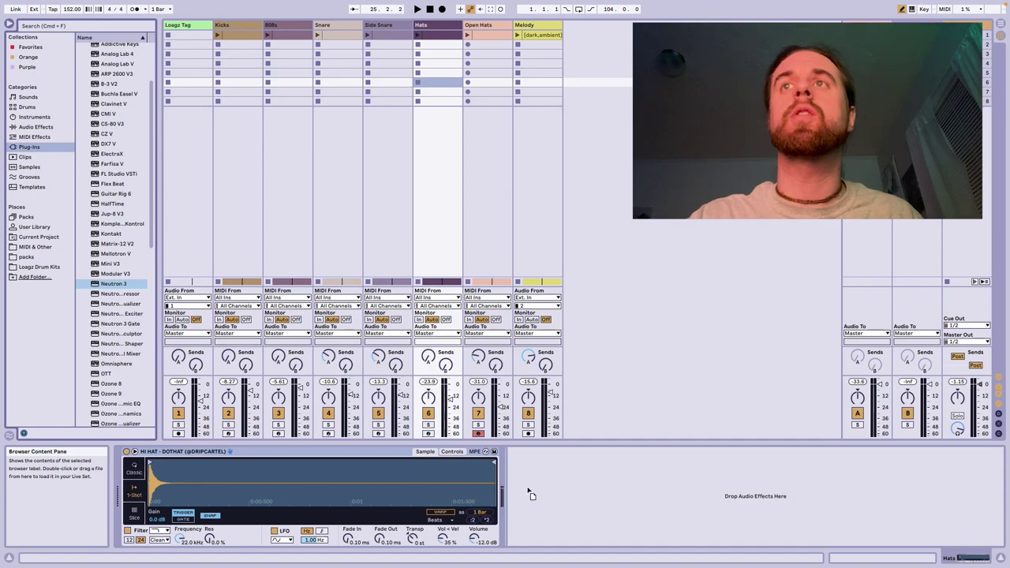
pyautogui.moveTo(528, 452); pyautogui.dragTo(531, 447)
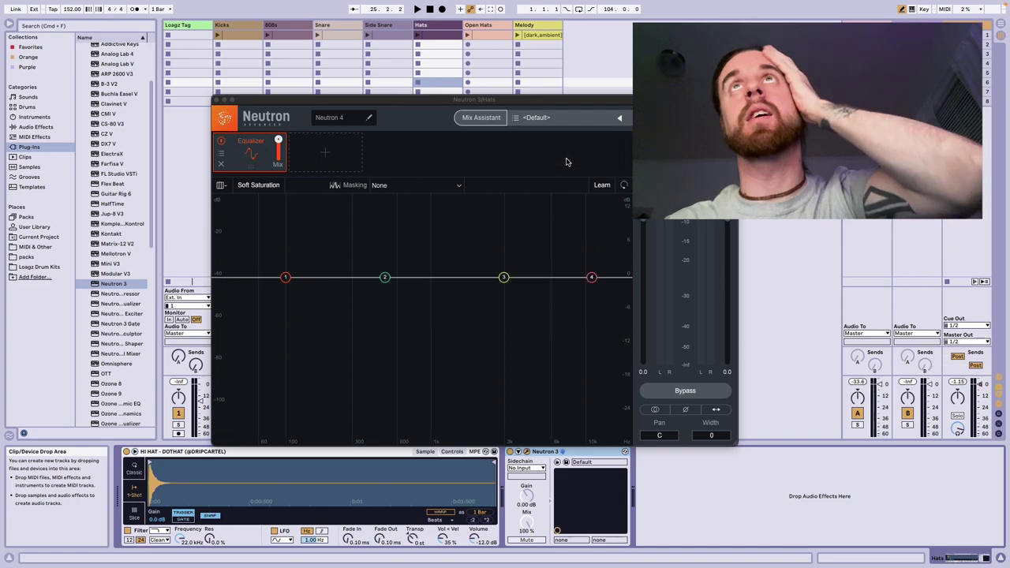
# Step: Load the Hi-Hat Processing preset from Drums (Individual) > Percussion, audition it with the beat, and close the Hats' Neutron window
pyautogui.click(532, 120)
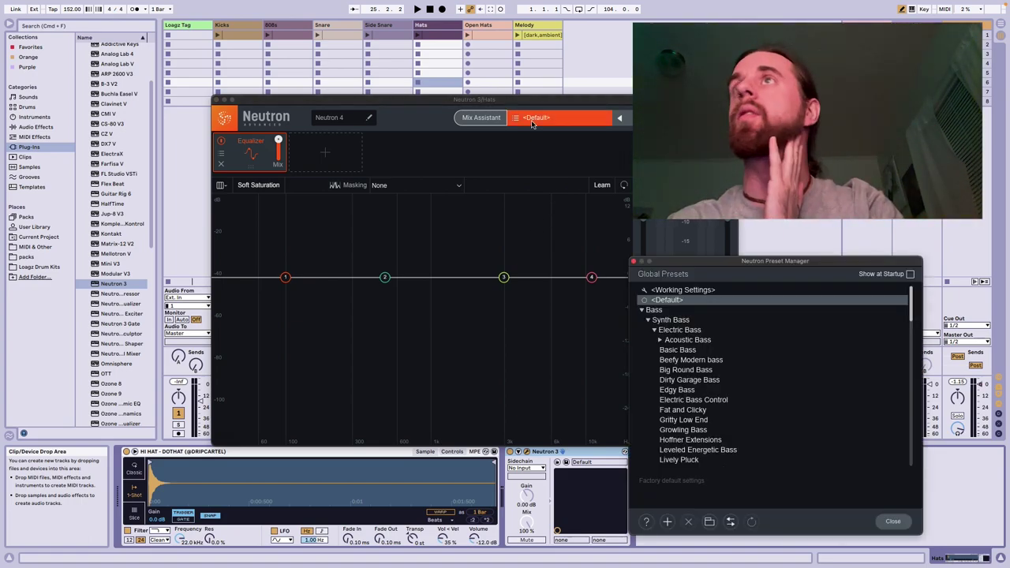
pyautogui.click(671, 312)
pyautogui.click(697, 370)
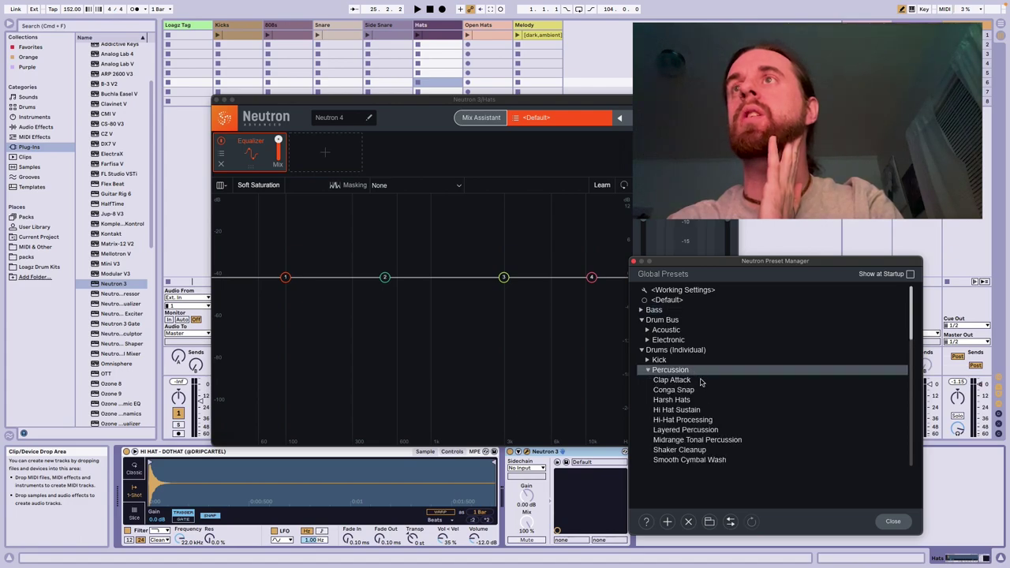
pyautogui.click(680, 420)
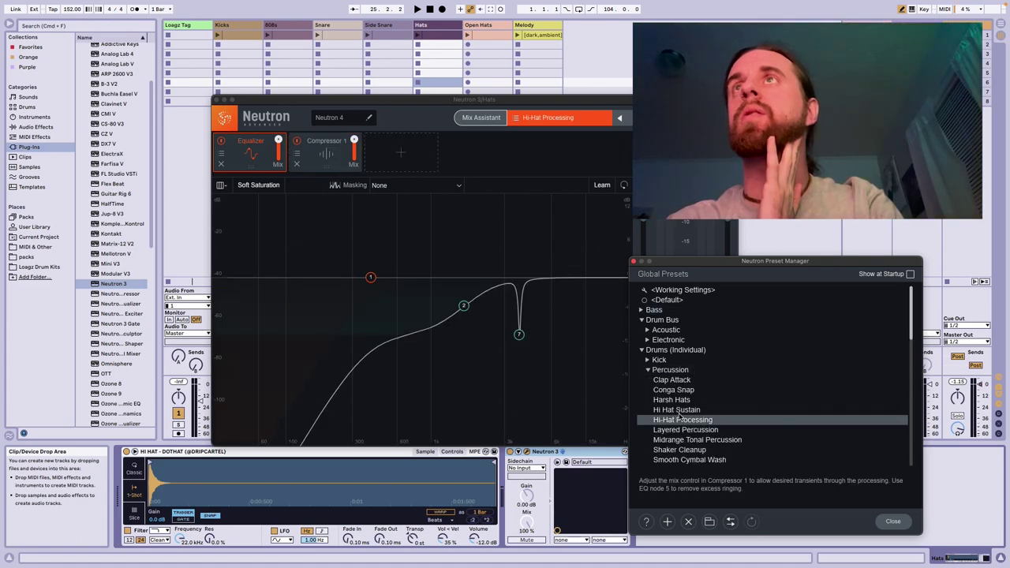
pyautogui.click(632, 261)
pyautogui.press('space')
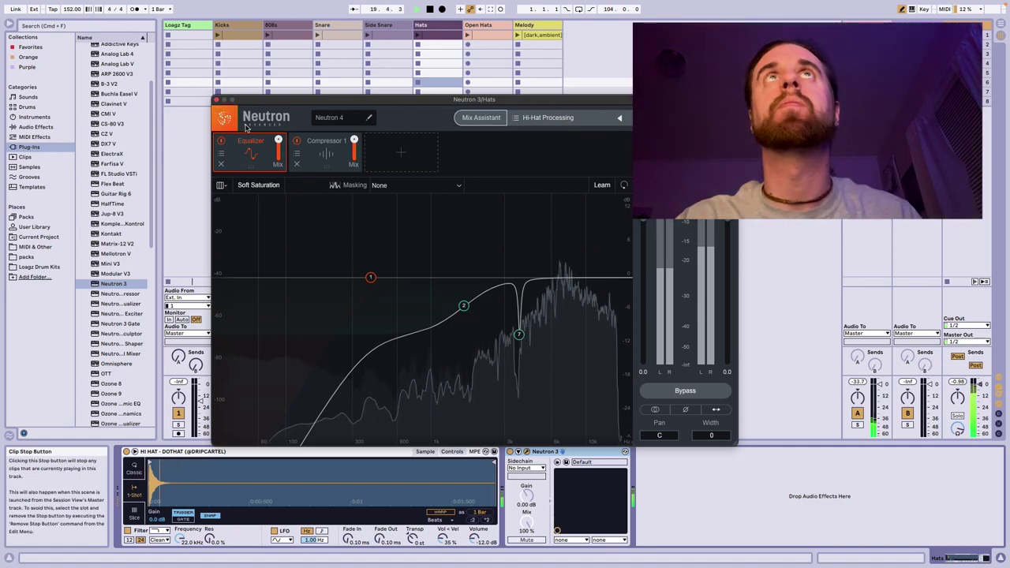
pyautogui.click(213, 100)
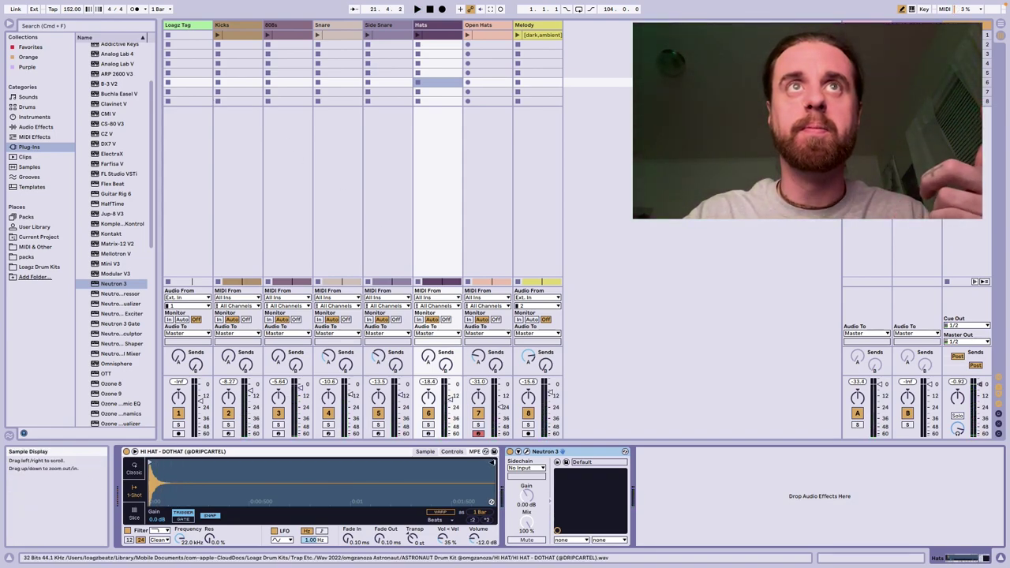
# Step: Review the samples and device chains on the Hats, Snare, 808s and Kicks tracks
pyautogui.moveTo(479, 511); pyautogui.dragTo(479, 528)
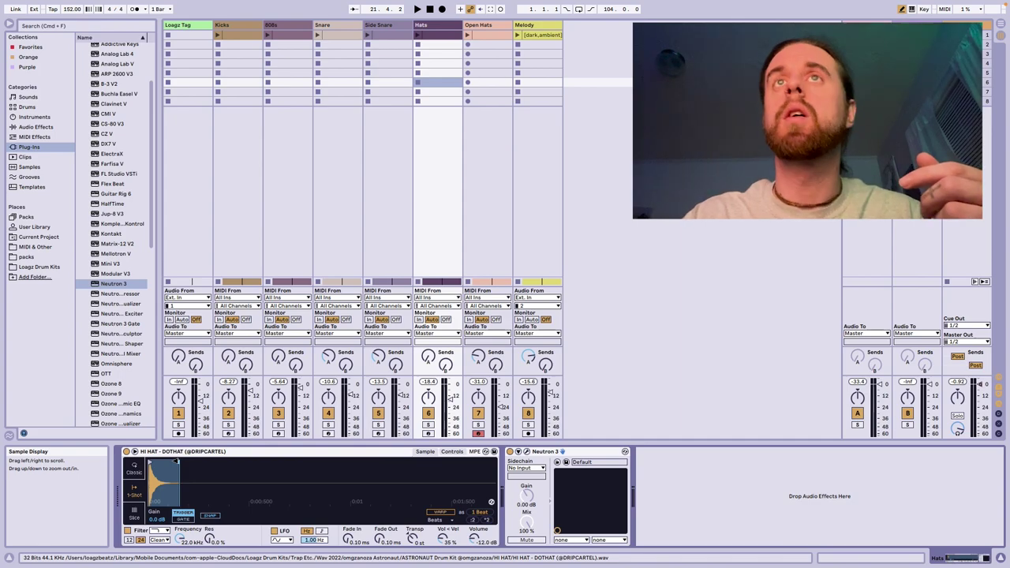
pyautogui.click(335, 26)
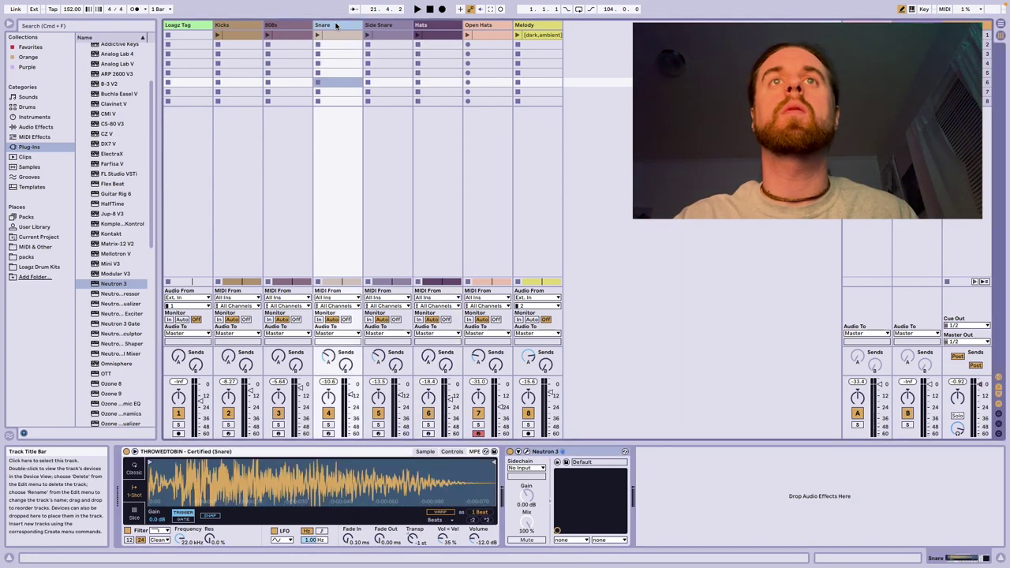
pyautogui.click(286, 28)
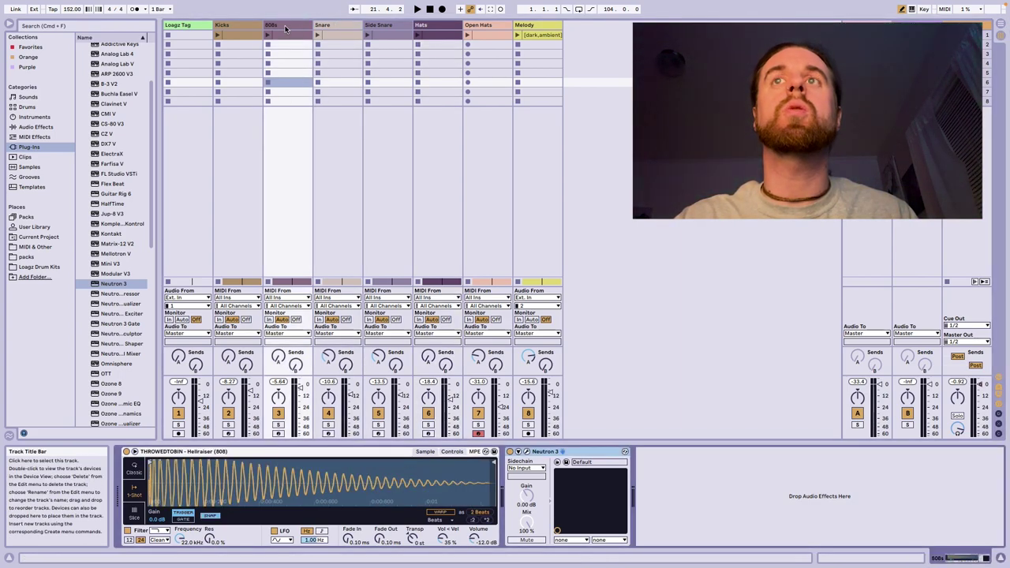
pyautogui.click(227, 30)
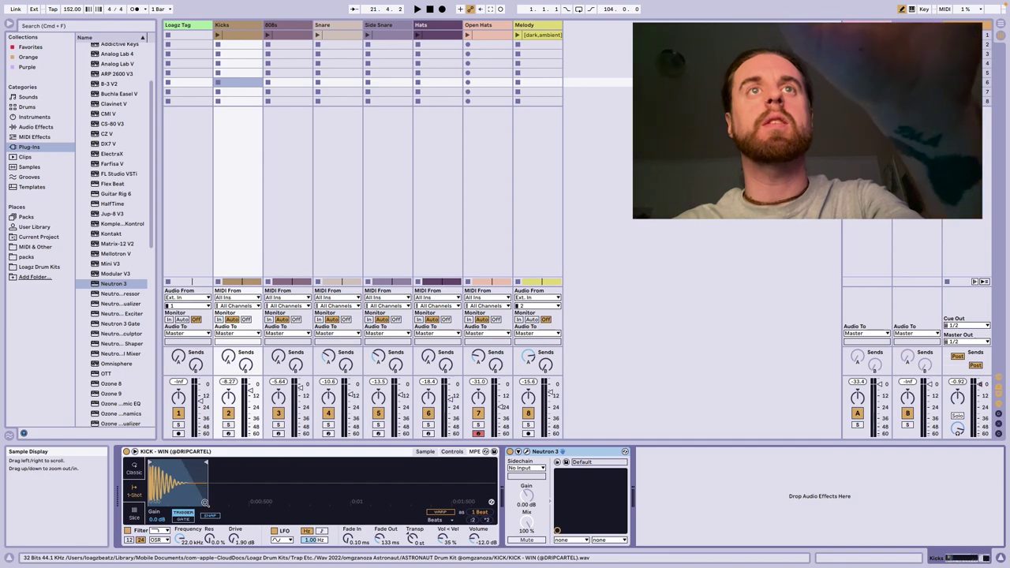
pyautogui.moveTo(449, 23)
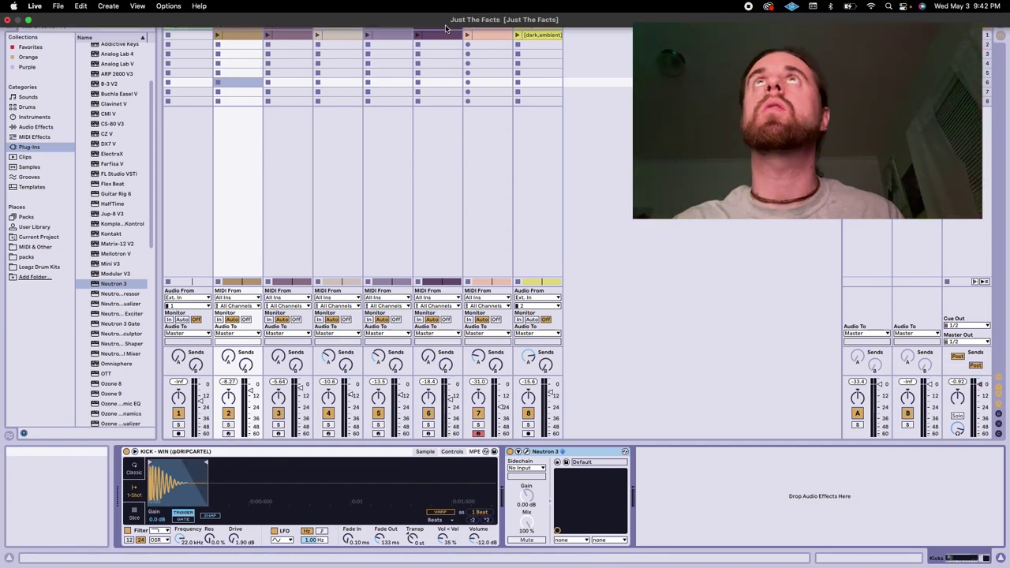
# Step: During playback, copy the Hats track's Neutron 3 device onto the Open Hats track, then stop the beat
pyautogui.press('space')
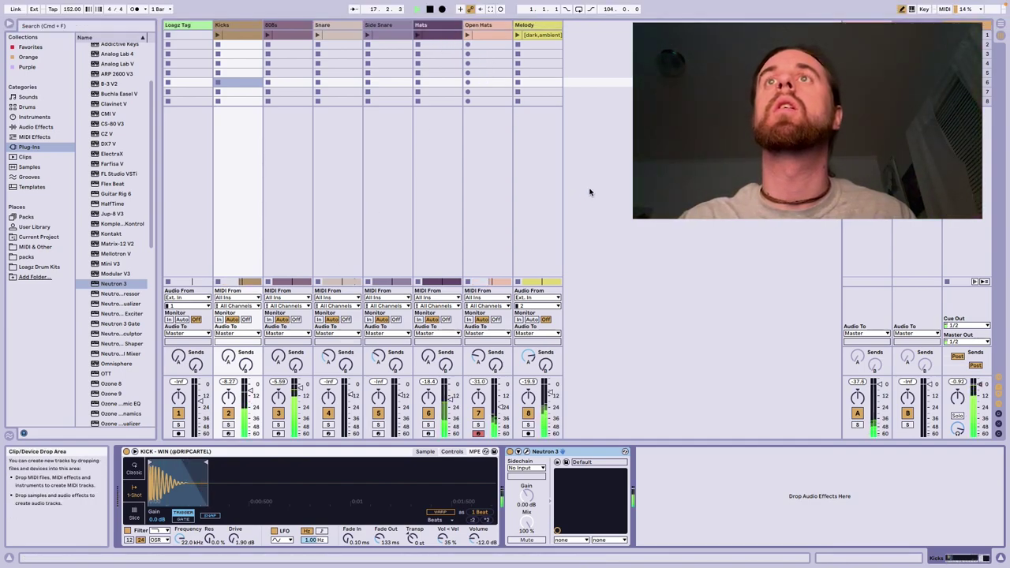
pyautogui.press('Right')
pyautogui.press('Right')
pyautogui.press('Right')
pyautogui.press('Right')
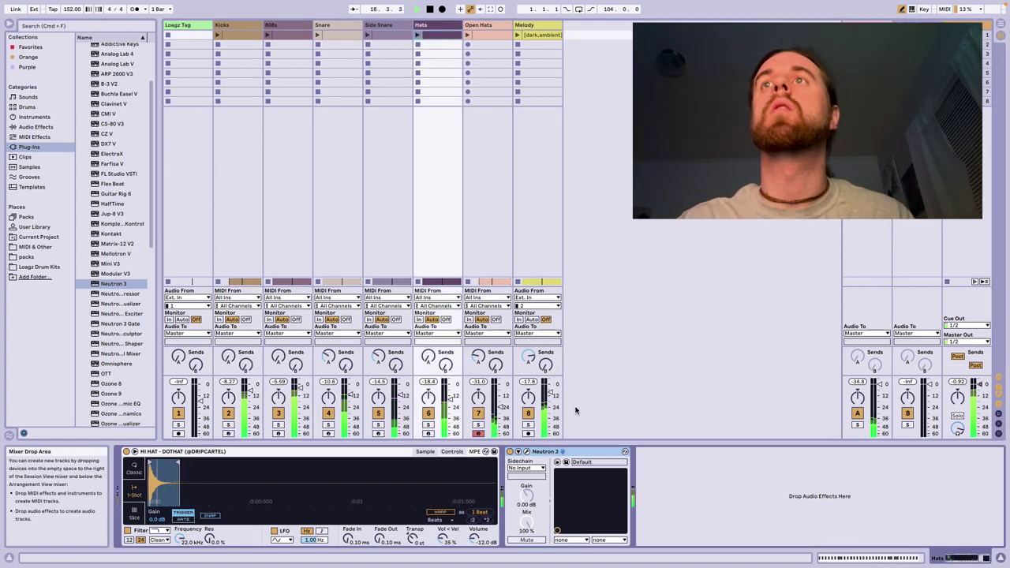
pyautogui.moveTo(497, 8)
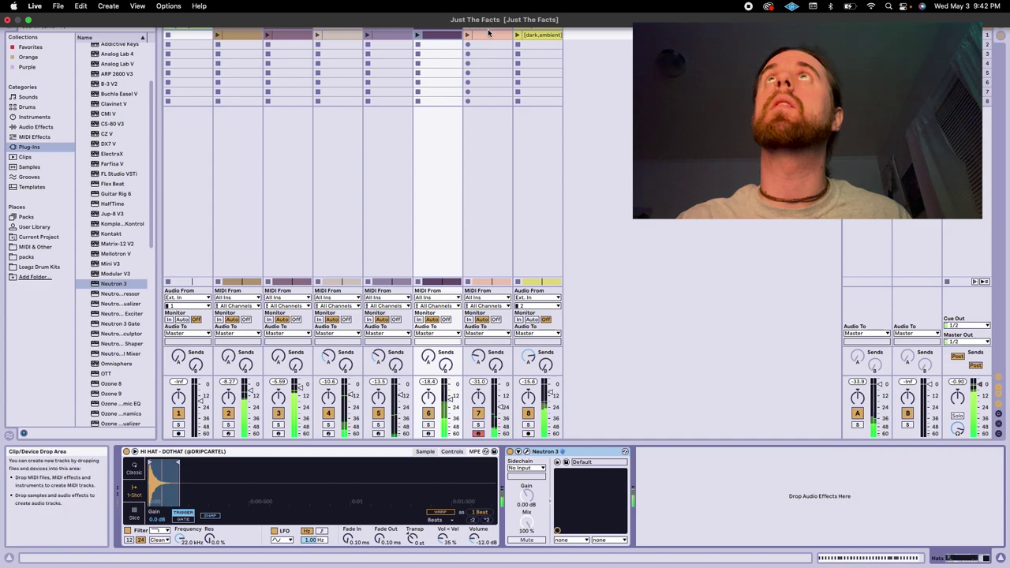
pyautogui.click(491, 29)
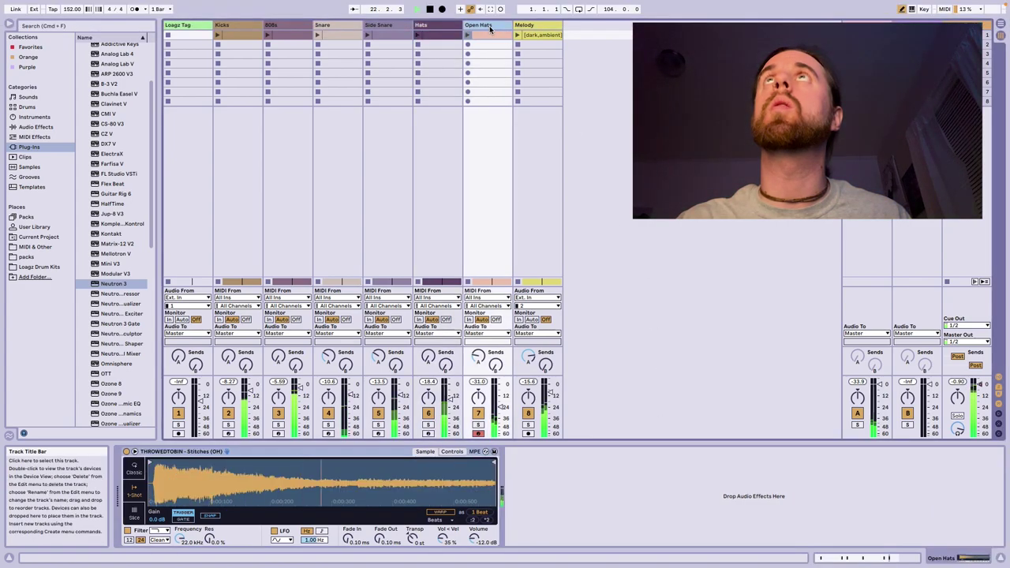
pyautogui.moveTo(567, 473); pyautogui.dragTo(567, 480)
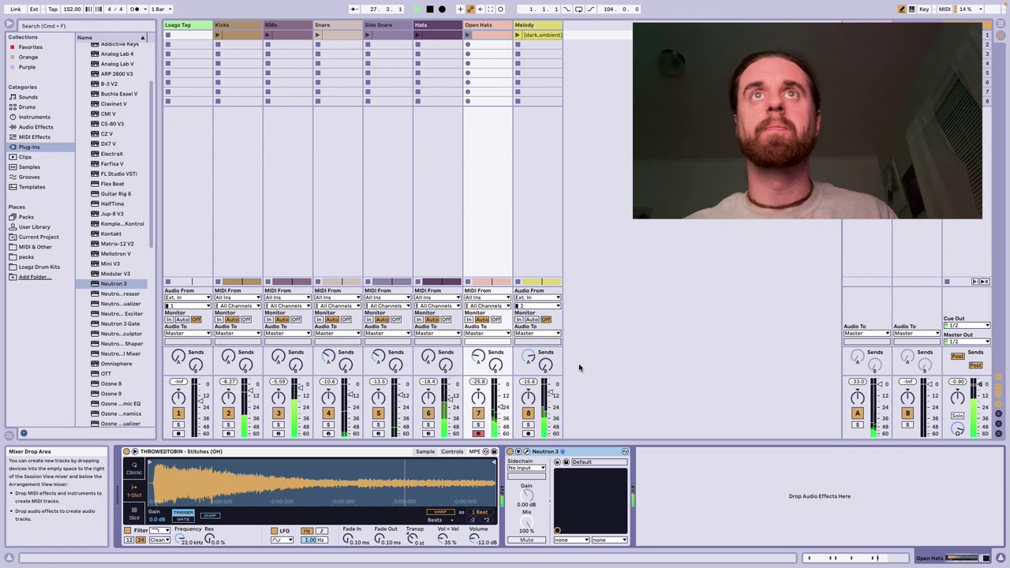
pyautogui.press('space')
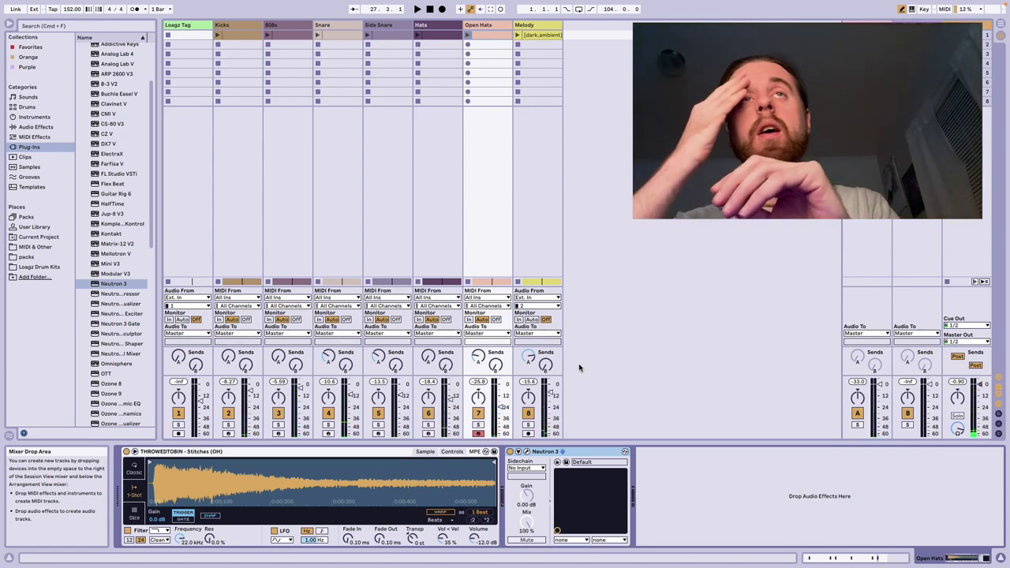
# Step: Play back the beat to hear how the processed drums sit with the 808s and melody
pyautogui.moveTo(257, 4)
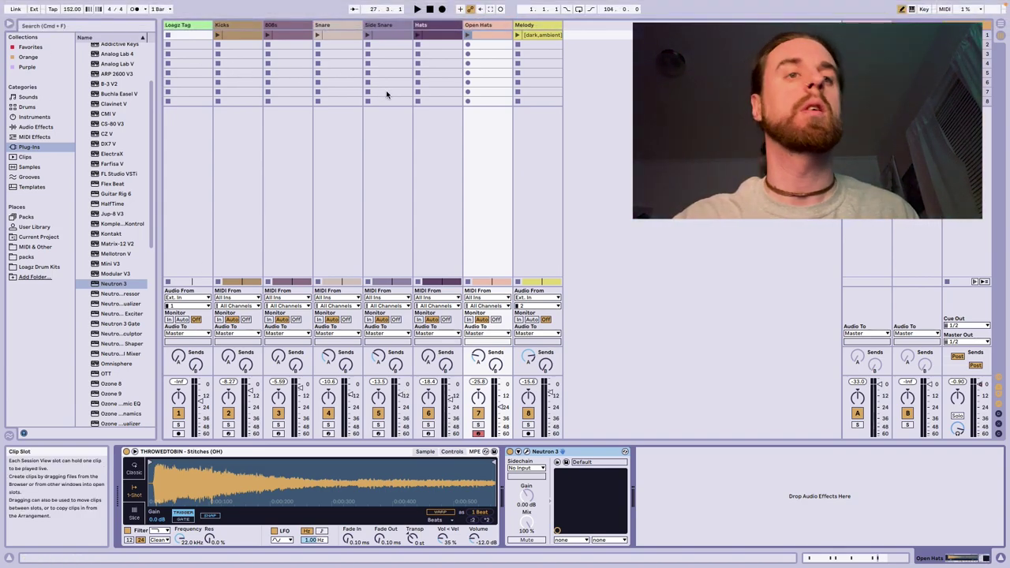
pyautogui.press('space')
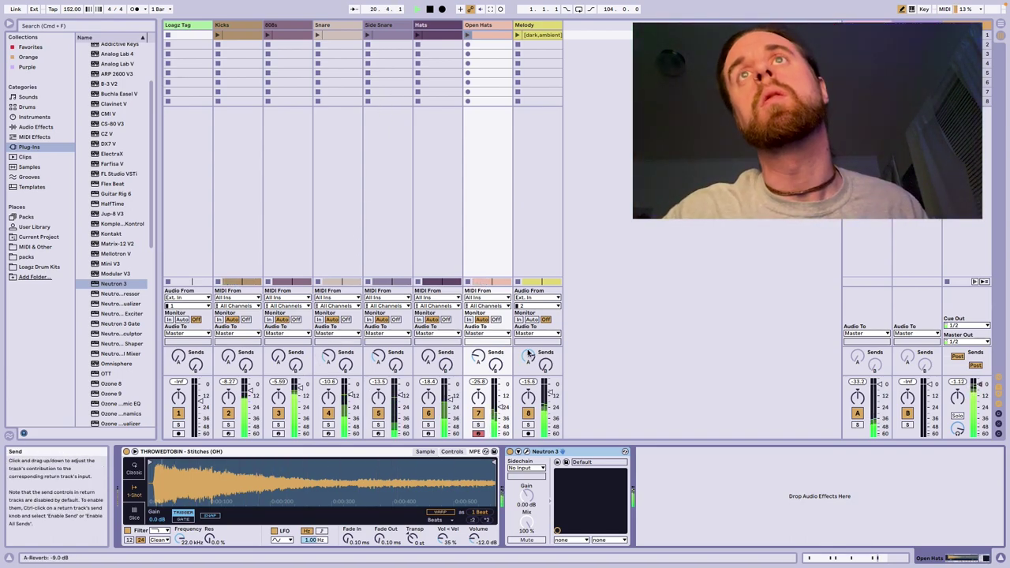
pyautogui.press('space')
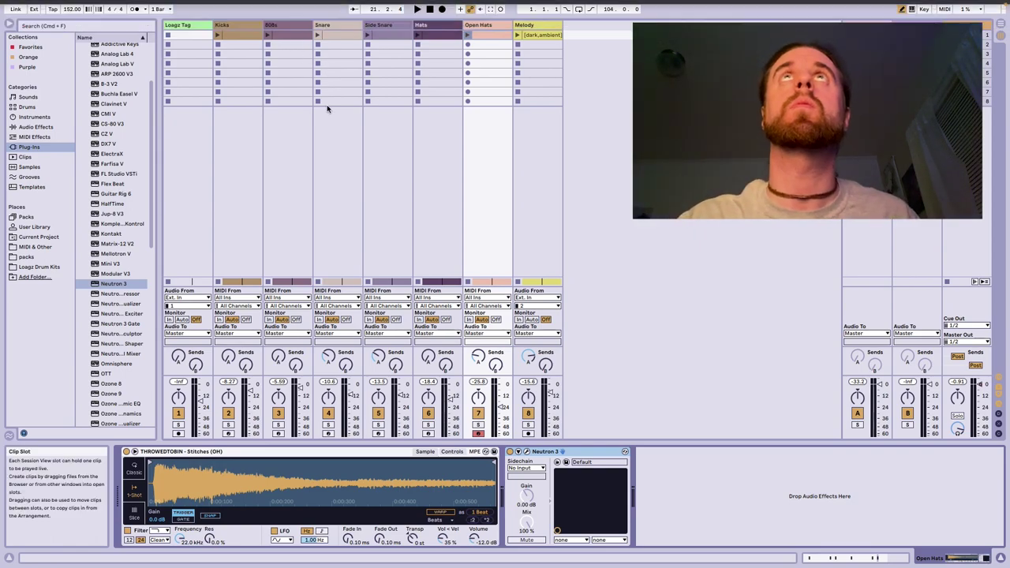
# Step: Add a Compressor from the Dynamics audio effects after Neutron 3 on the 808s track
pyautogui.click(291, 26)
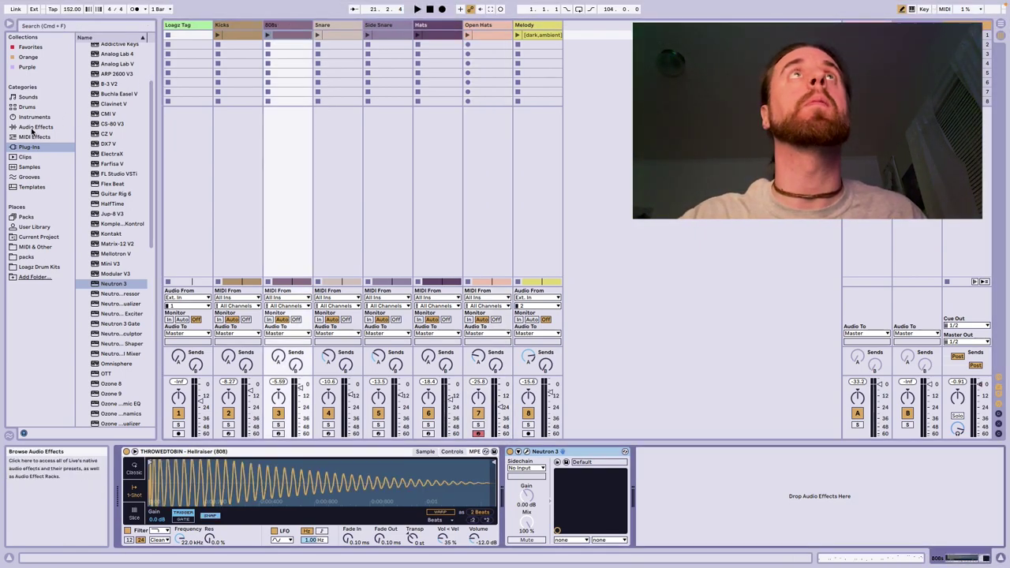
pyautogui.click(35, 127)
pyautogui.click(106, 67)
pyautogui.moveTo(117, 78); pyautogui.dragTo(671, 477)
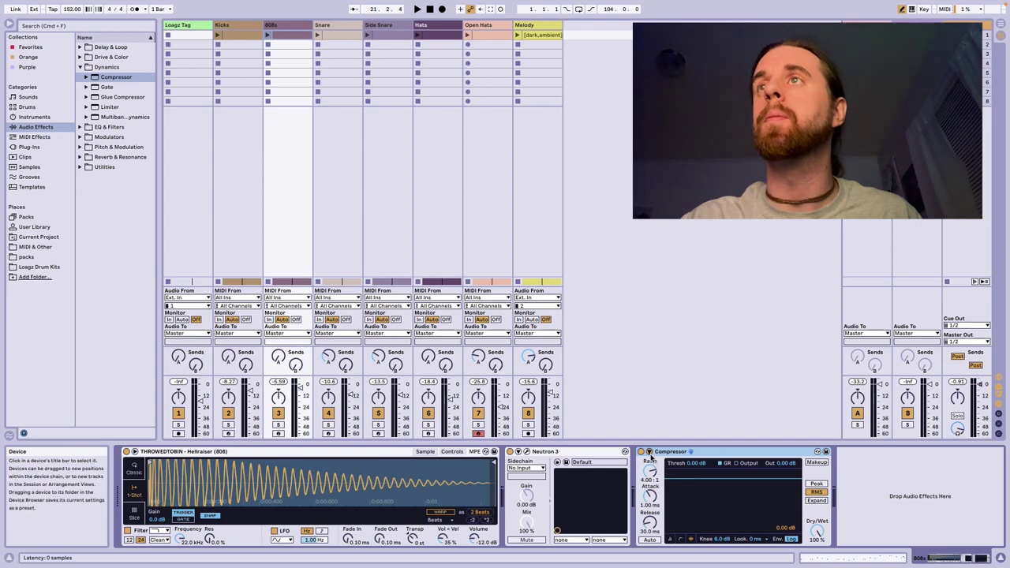
# Step: Enable the external sidechain on the 808s' Compressor with Kicks as its audio source
pyautogui.click(649, 452)
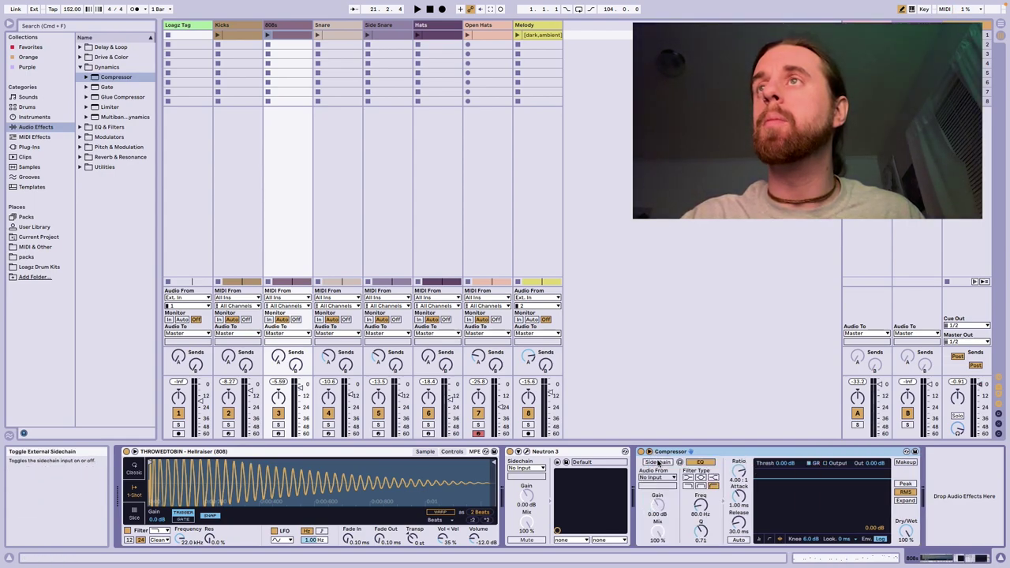
pyautogui.click(658, 463)
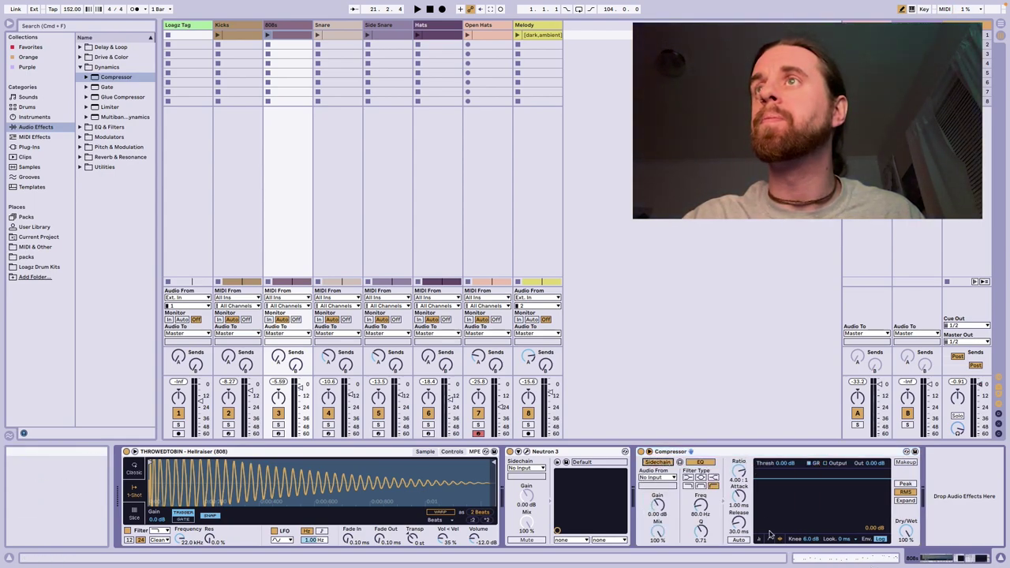
pyautogui.click(656, 477)
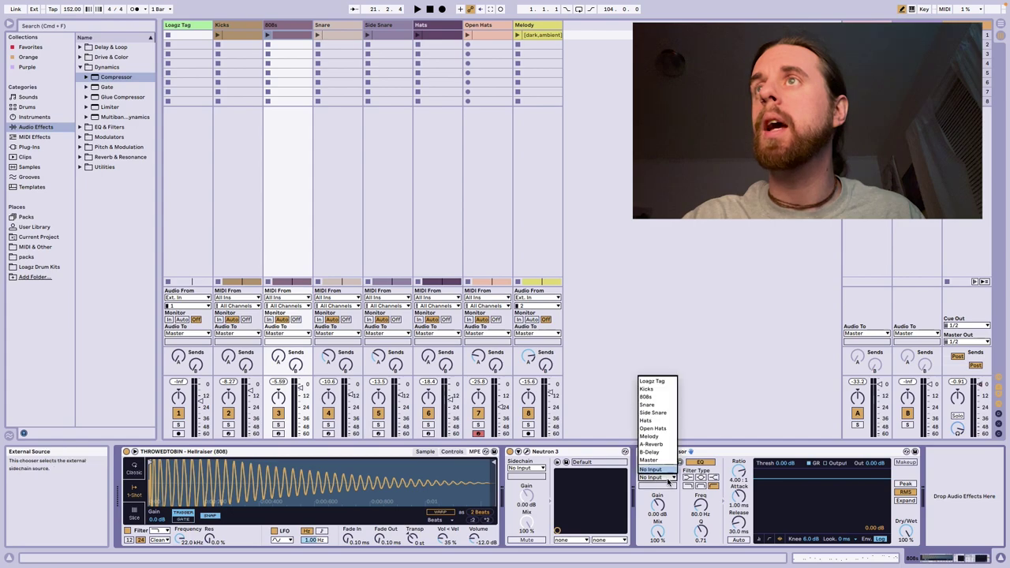
pyautogui.click(647, 389)
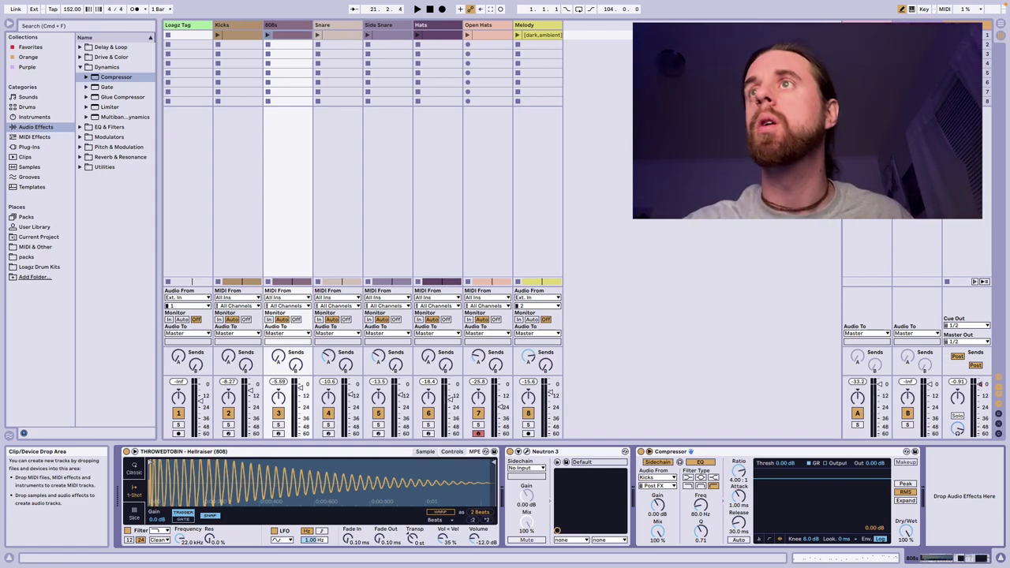
# Step: While playing the beat, lower the threshold of the 808s' kick-sidechained Compressor to -11.2 dB
pyautogui.press('space')
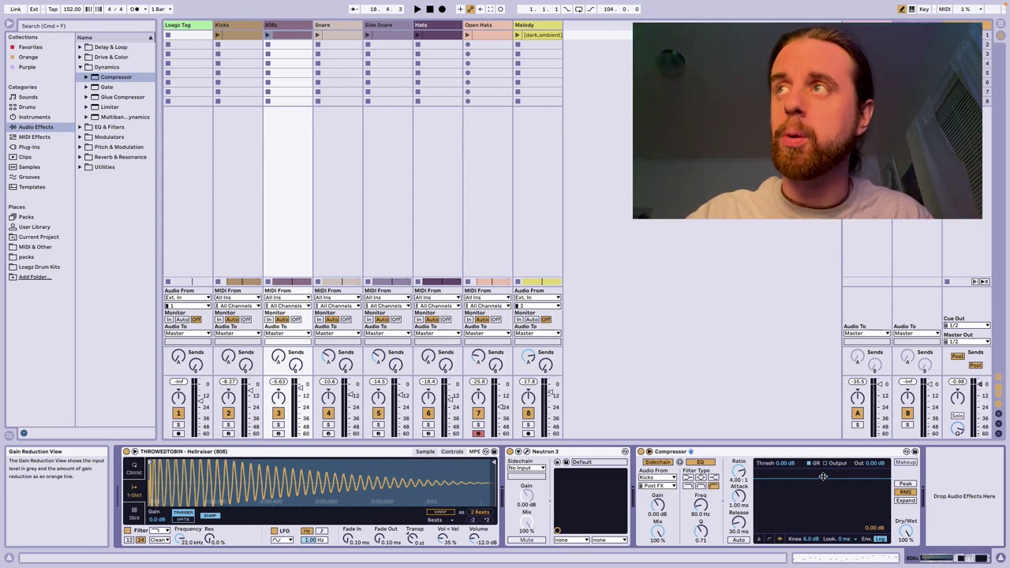
pyautogui.press('space')
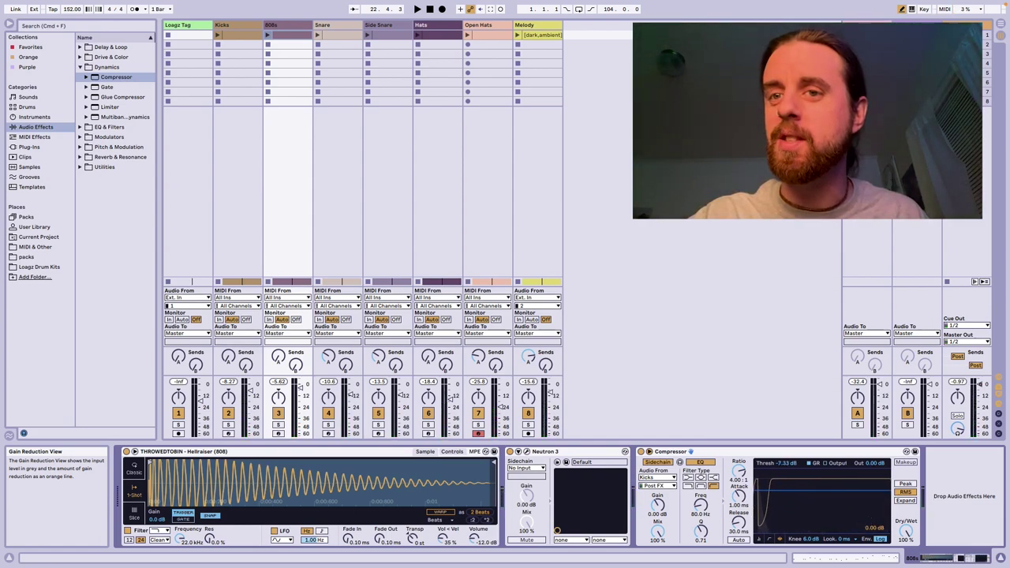
pyautogui.press('space')
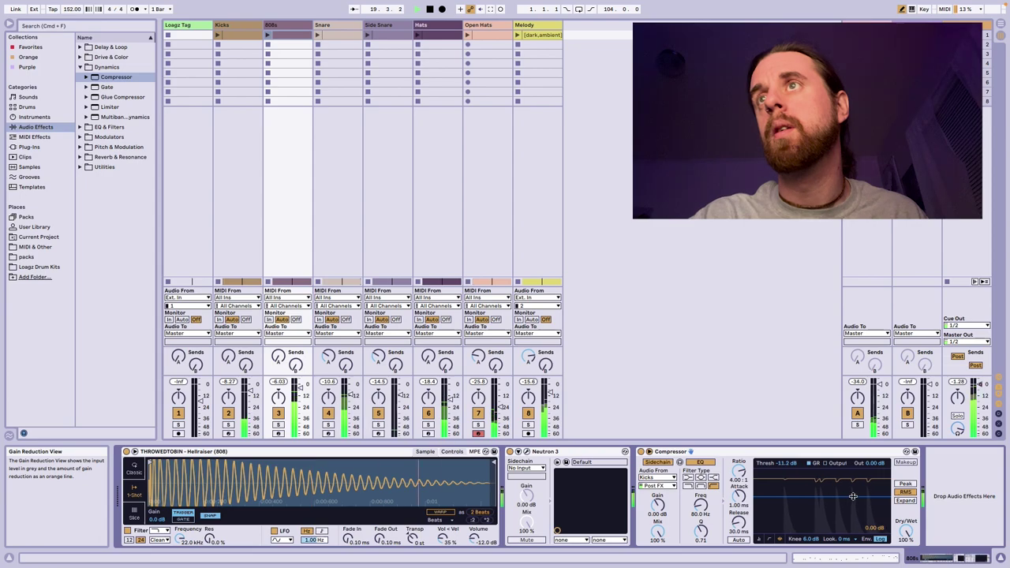
# Step: Duplicate the 808s' Compressor, set the copy's sidechain source to Snare and its threshold to -14.2 dB
pyautogui.rightClick(826, 454)
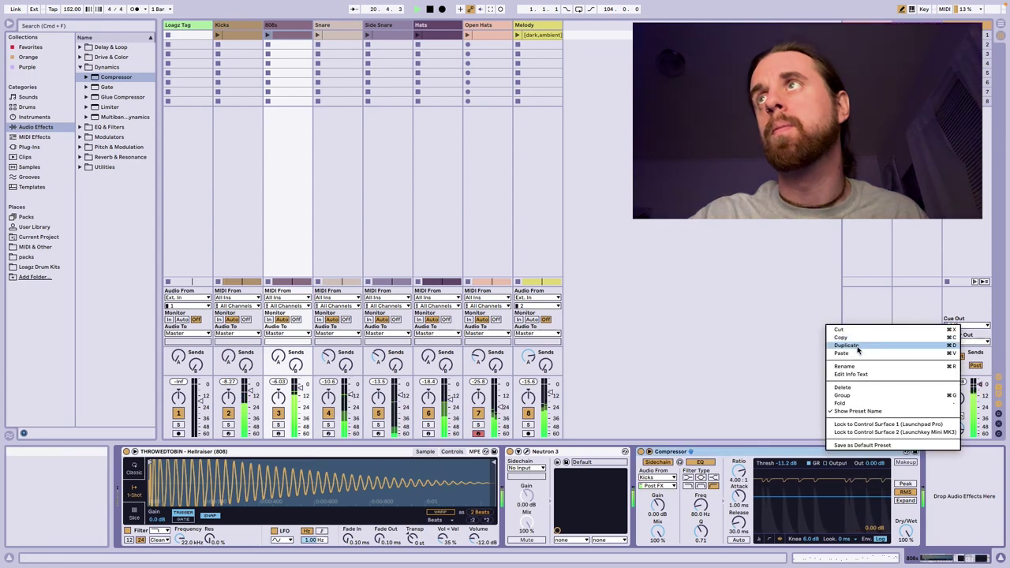
pyautogui.click(854, 349)
pyautogui.click(733, 478)
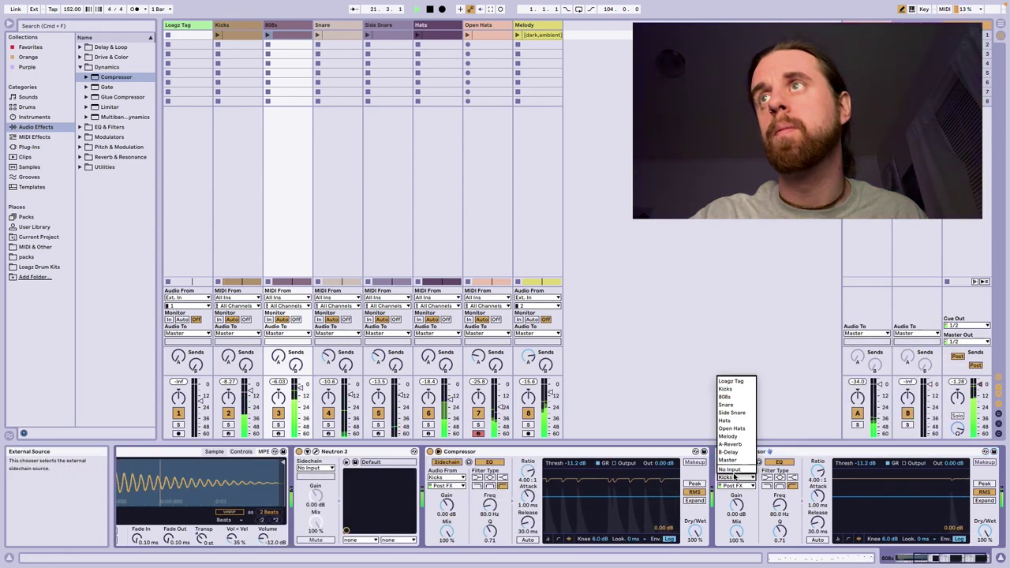
pyautogui.click(730, 404)
pyautogui.moveTo(881, 498); pyautogui.dragTo(881, 503)
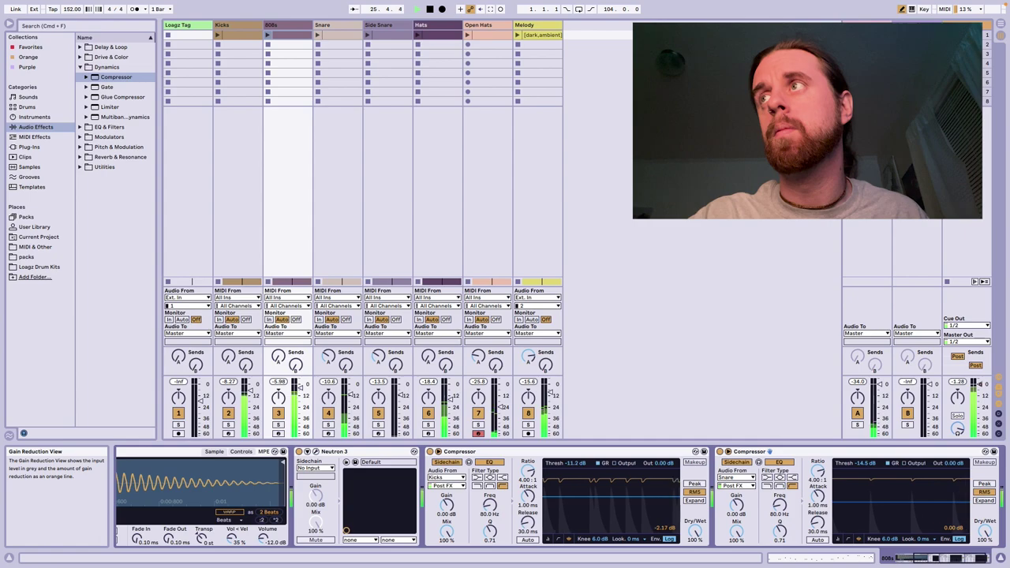
# Step: Duplicate the snare-sidechained Compressor, set the copy's sidechain source to Side Snare and its threshold to -15.8 dB
pyautogui.rightClick(874, 452)
pyautogui.click(925, 348)
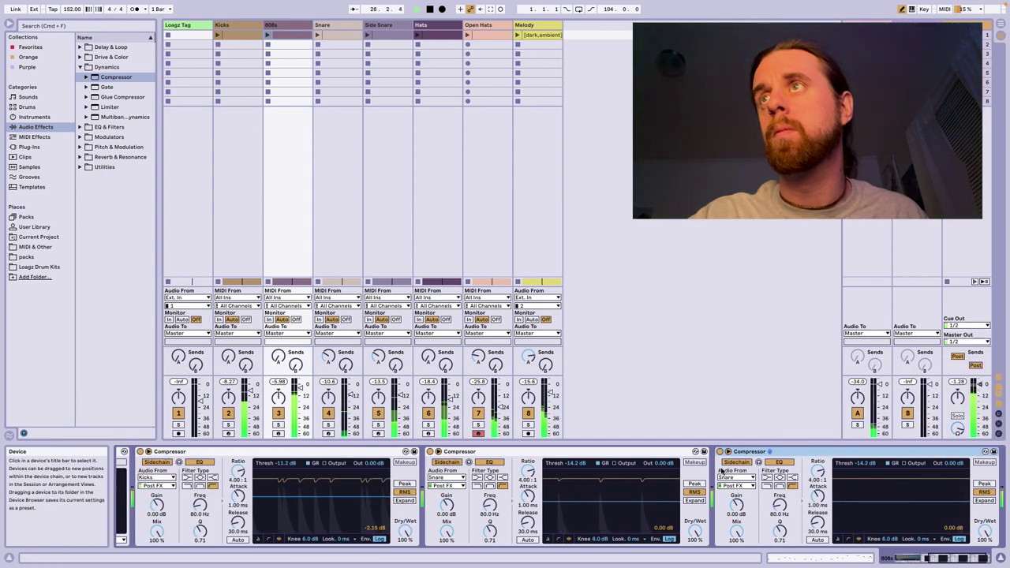
pyautogui.click(732, 478)
pyautogui.click(734, 435)
pyautogui.moveTo(880, 474); pyautogui.dragTo(880, 476)
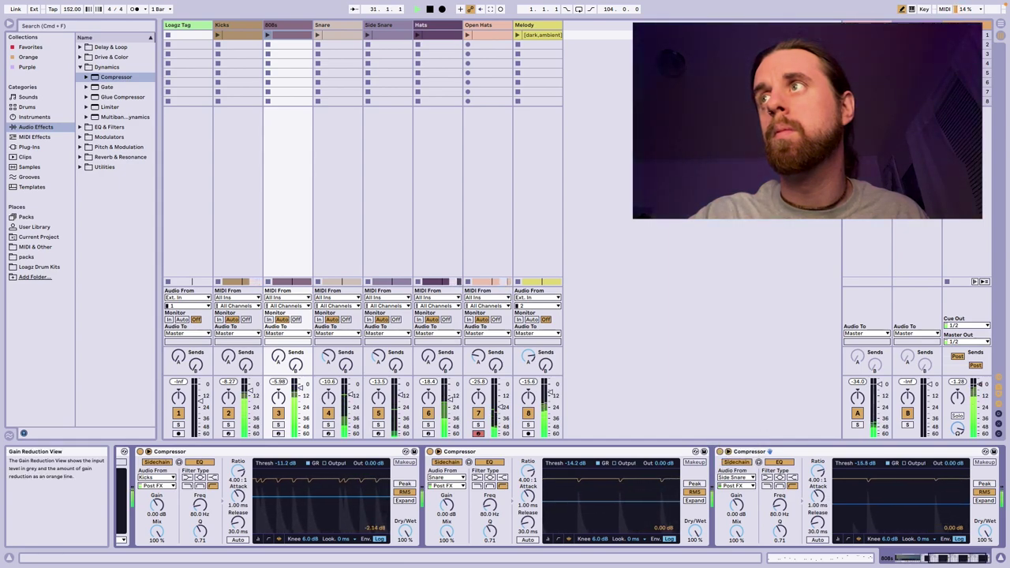
# Step: Copy the 808s' three sidechained Compressors and paste them onto the Hats and Melody tracks
pyautogui.moveTo(880, 476); pyautogui.dragTo(881, 503)
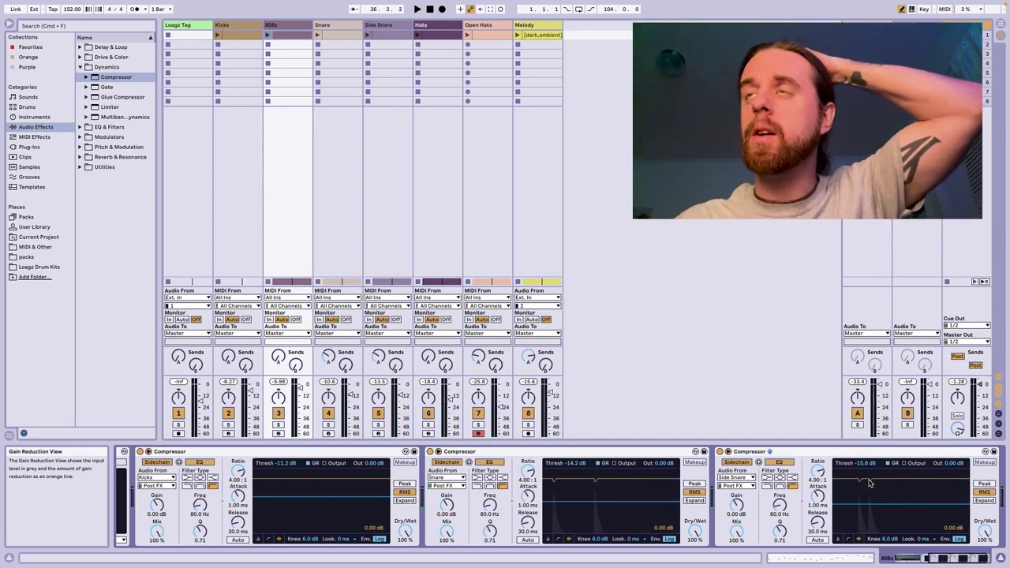
pyautogui.click(299, 451)
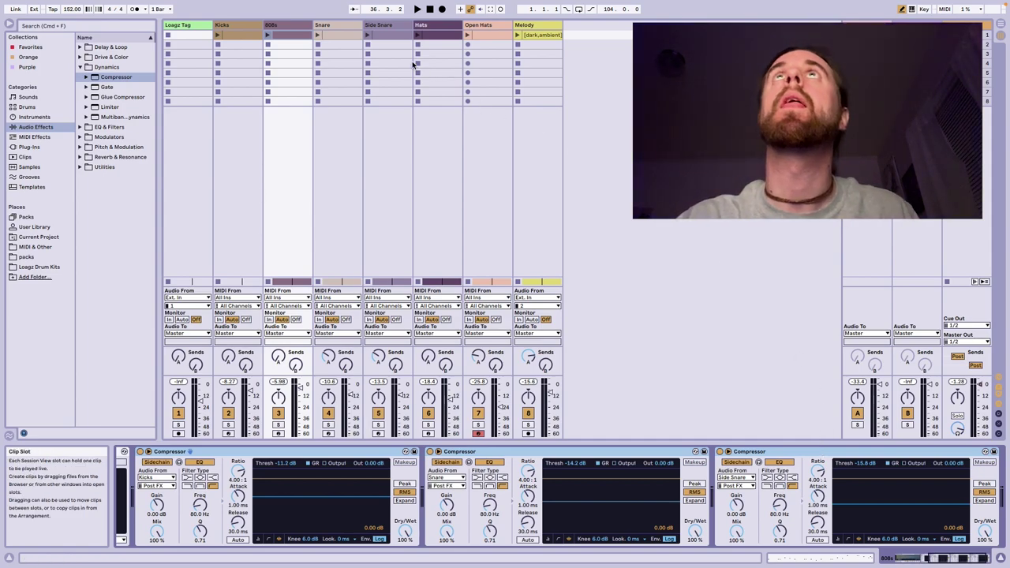
pyautogui.click(438, 30)
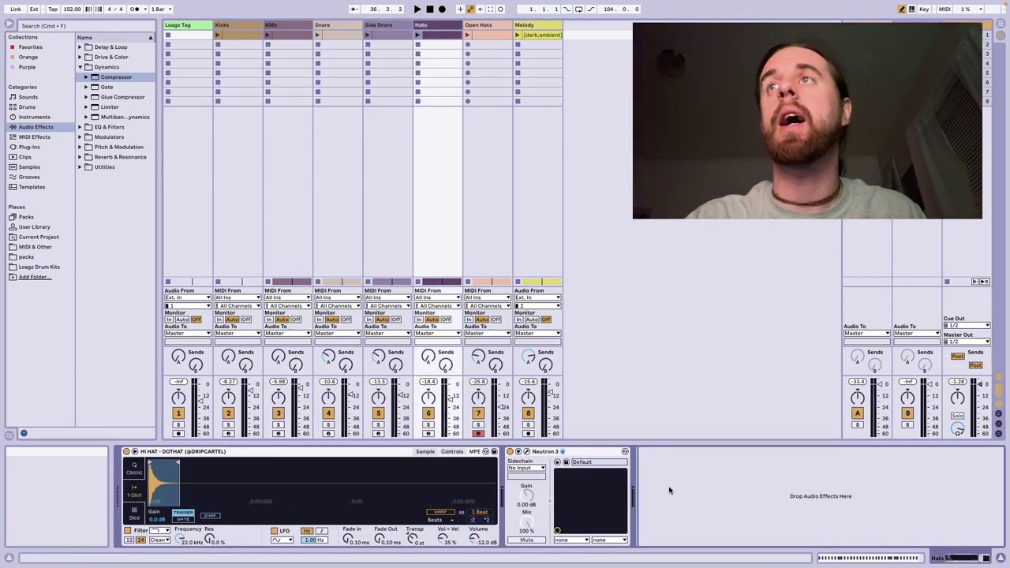
pyautogui.press('Left')
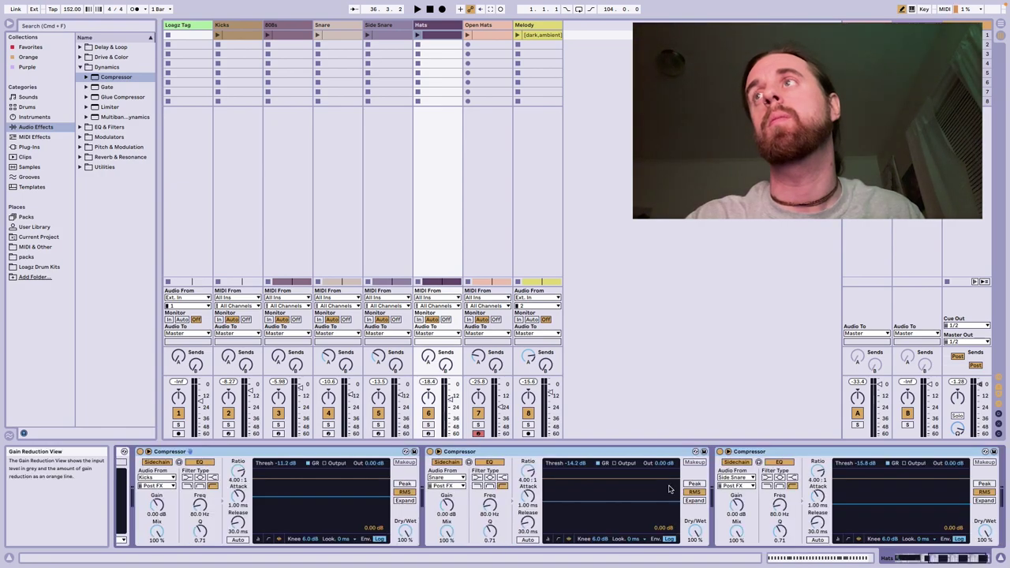
pyautogui.click(538, 24)
pyautogui.press('Left')
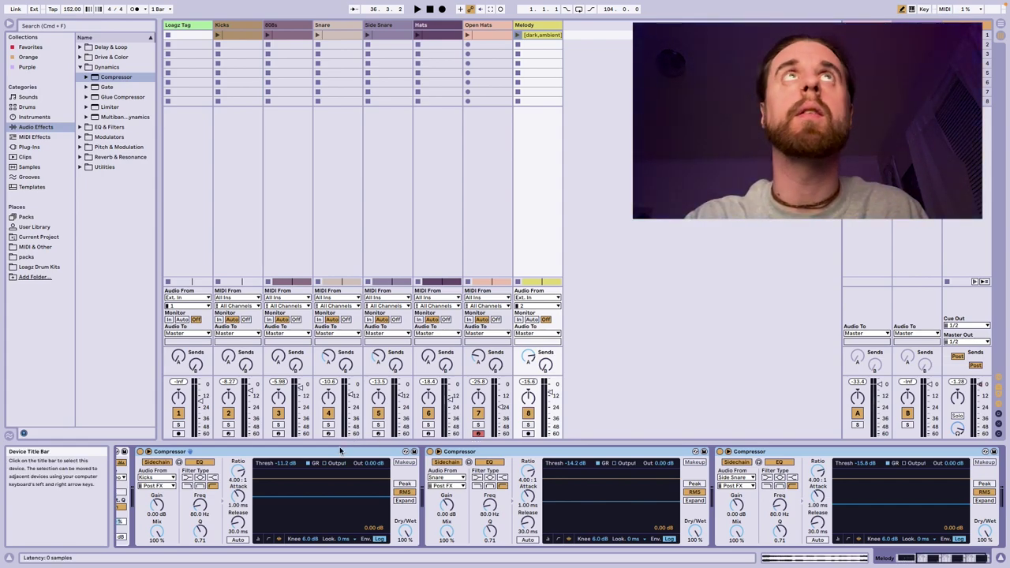
# Step: Insert another Compressor after the Melody's Kicks-sidechained one, with 808s as its sidechain source and a threshold of -19.7 dB
pyautogui.moveTo(94, 77); pyautogui.dragTo(424, 487)
pyautogui.click(440, 452)
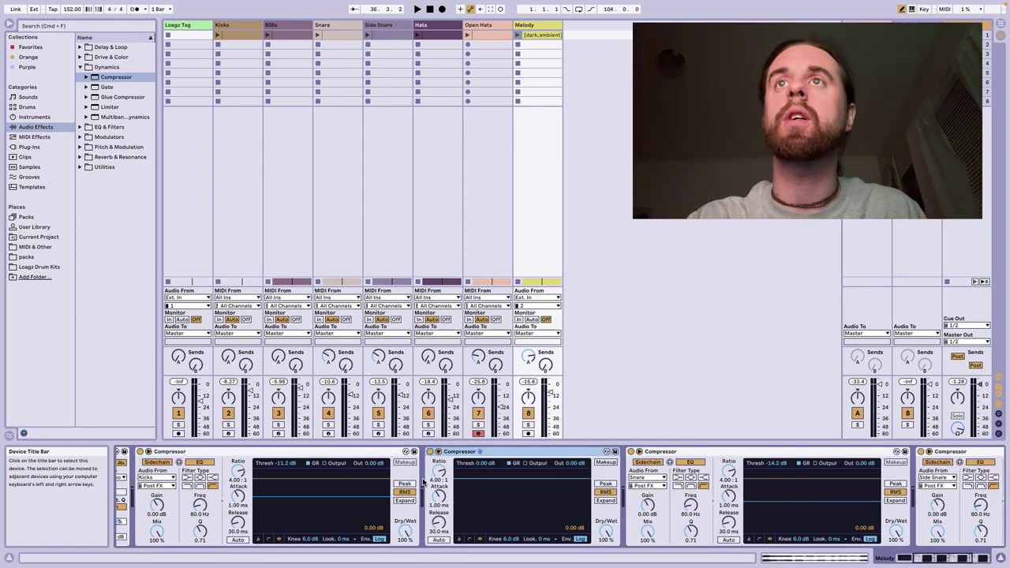
pyautogui.click(440, 452)
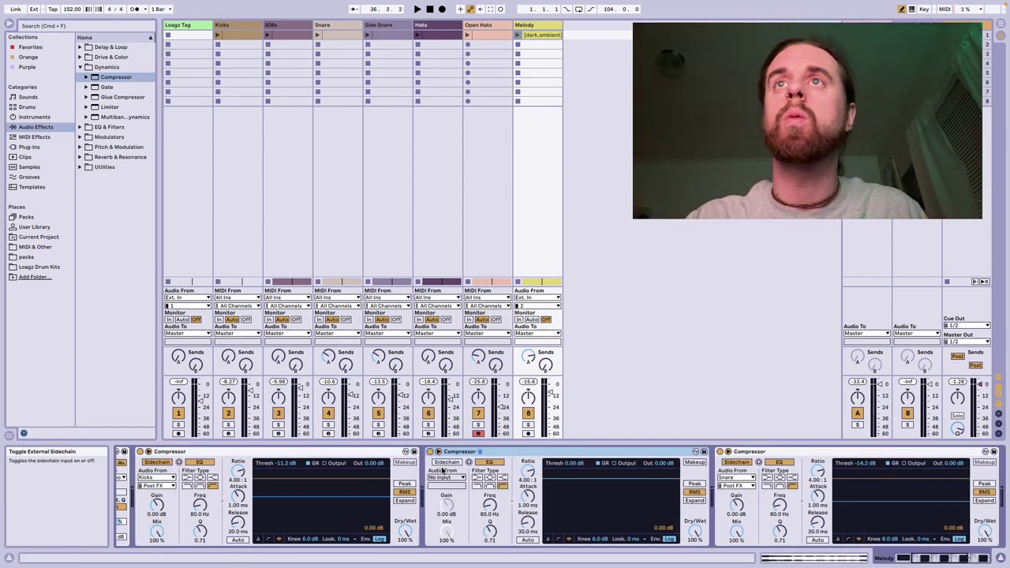
pyautogui.click(446, 478)
pyautogui.click(448, 397)
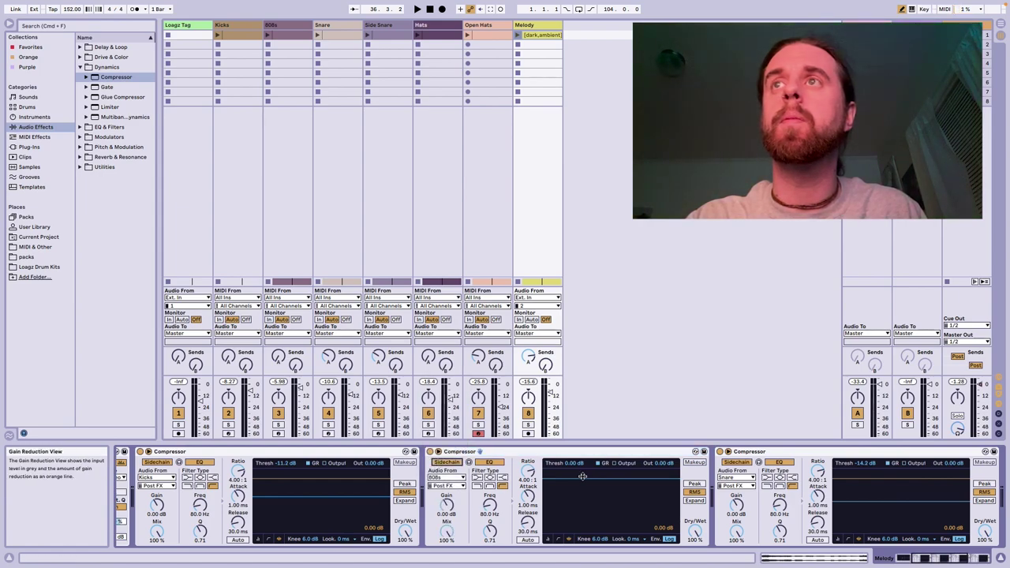
pyautogui.press('space')
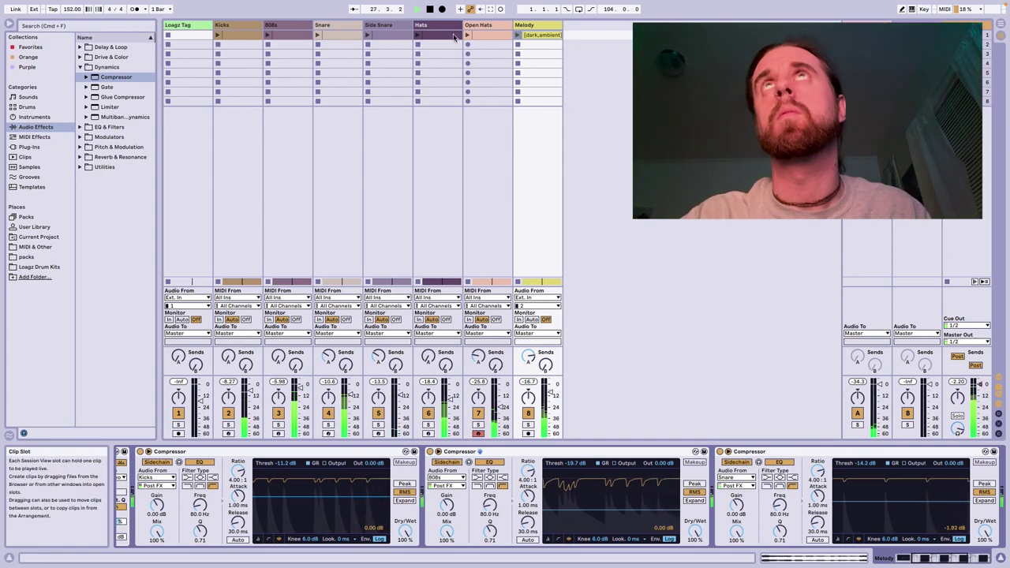
# Step: Duplicate the Hats' Side Snare-sidechained Compressor, set the copy's sidechain source to Open Hats and its threshold to -14.5 dB
pyautogui.click(438, 142)
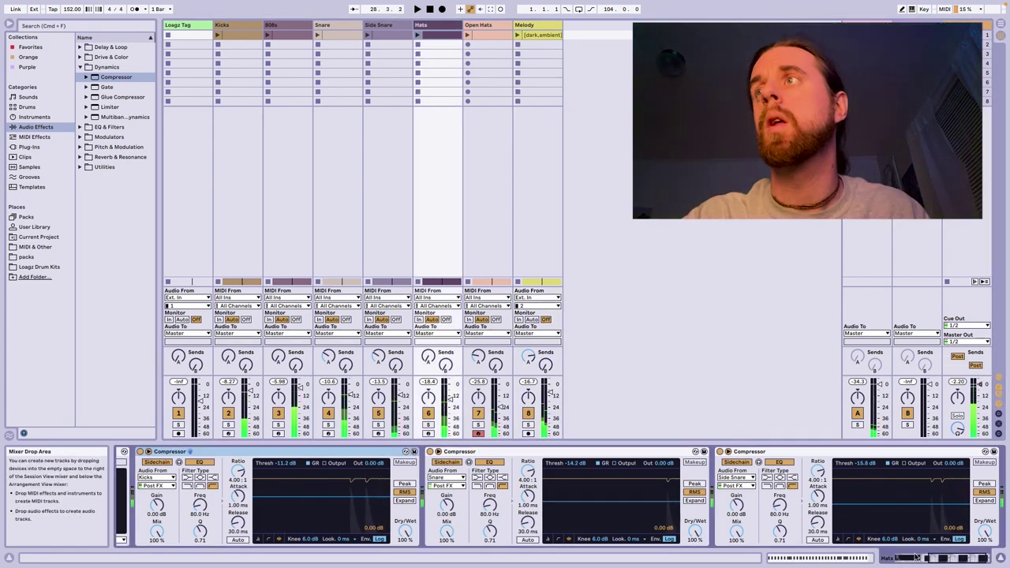
pyautogui.hscroll(3, 889, 458)
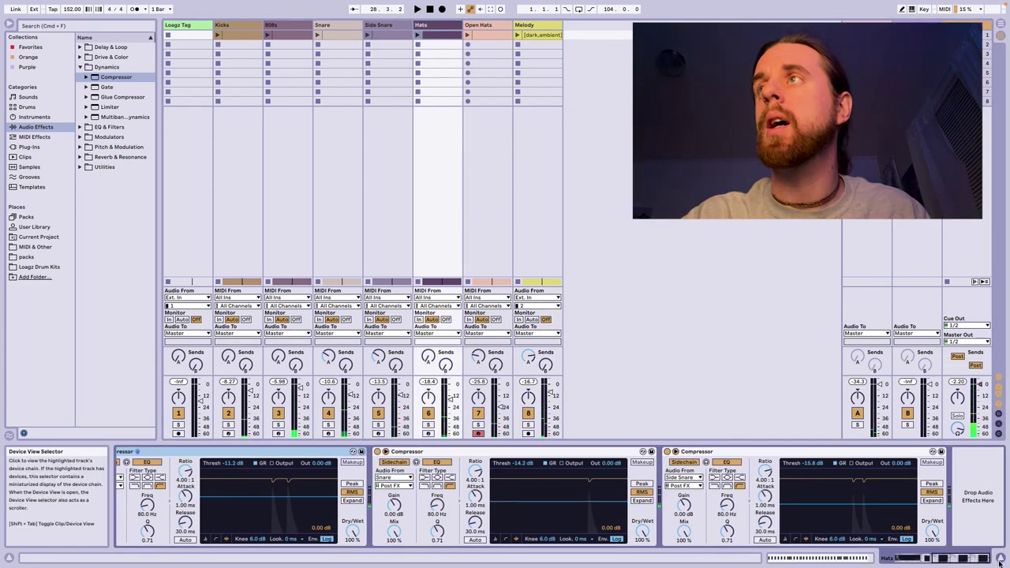
pyautogui.rightClick(871, 456)
pyautogui.click(888, 356)
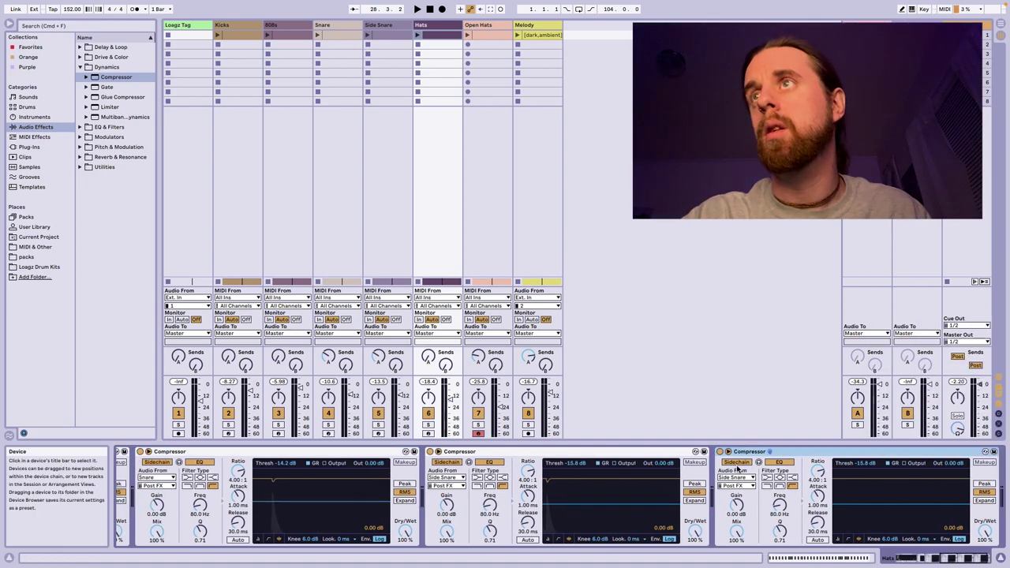
pyautogui.click(734, 477)
pyautogui.click(734, 431)
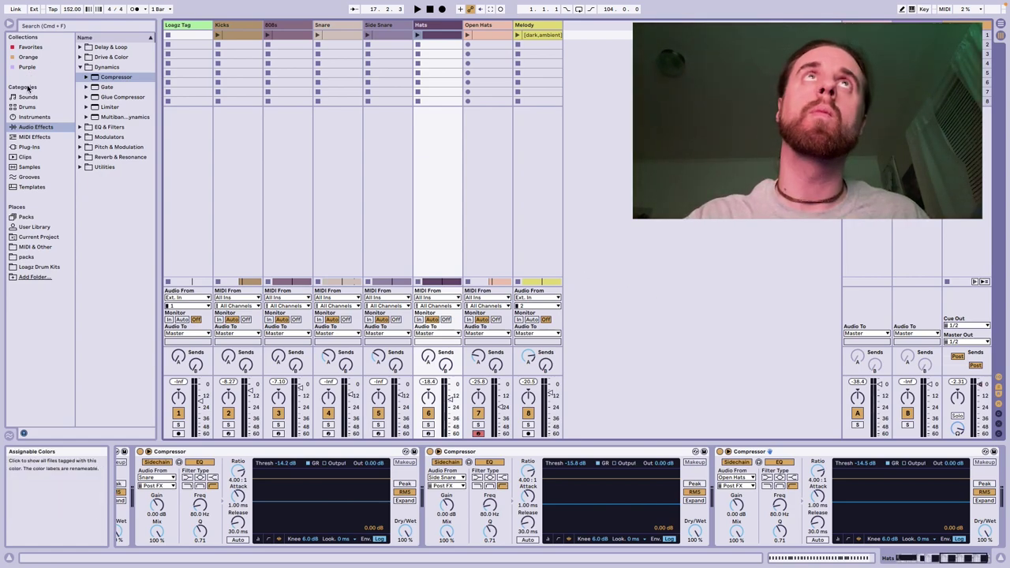
# Step: Play the beat to check the master level, then add the Ozone 8 plug-in to the Master track
pyautogui.click(29, 147)
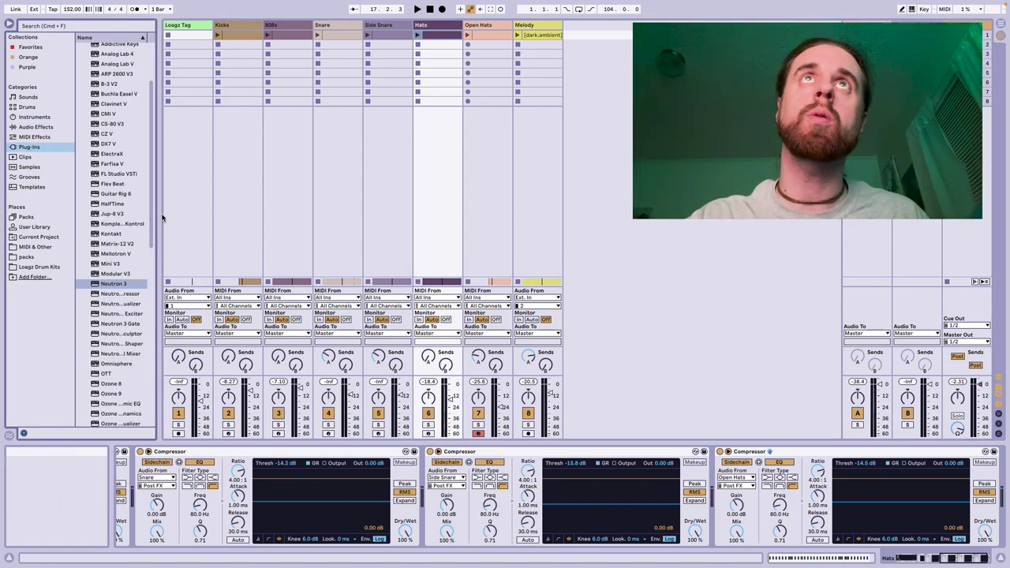
pyautogui.moveTo(160, 213); pyautogui.dragTo(191, 220)
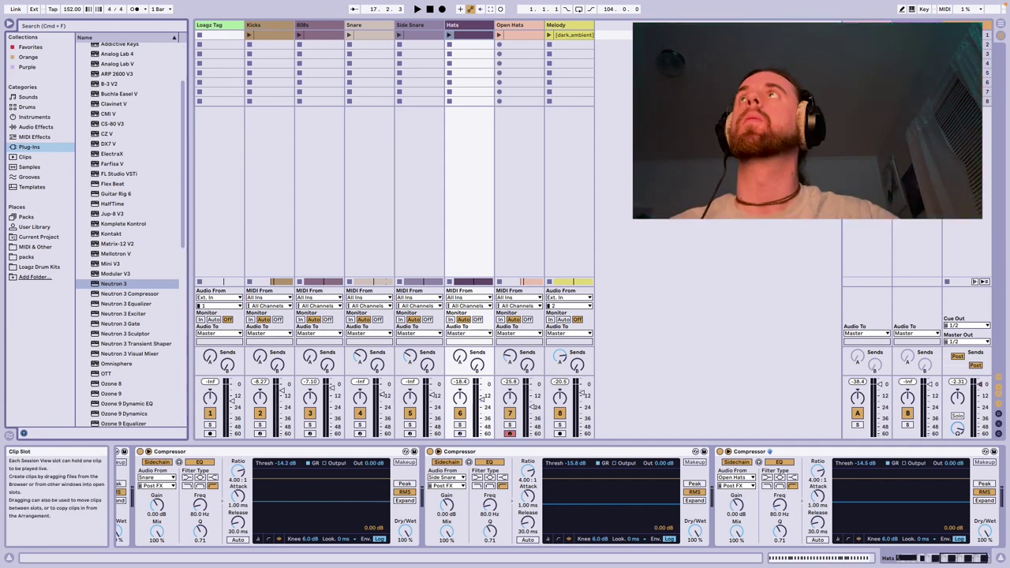
pyautogui.click(964, 25)
pyautogui.press('space')
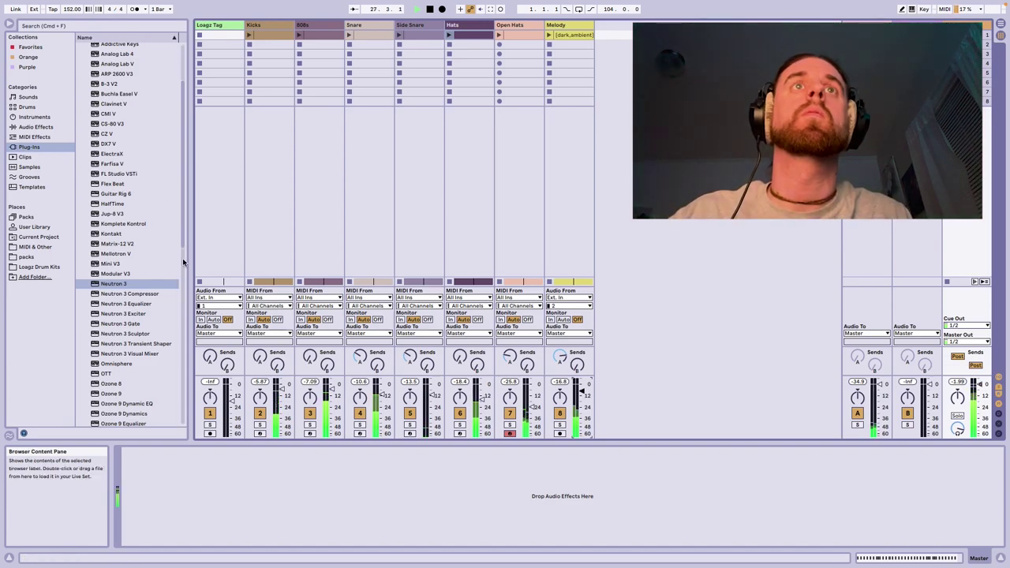
pyautogui.press('space')
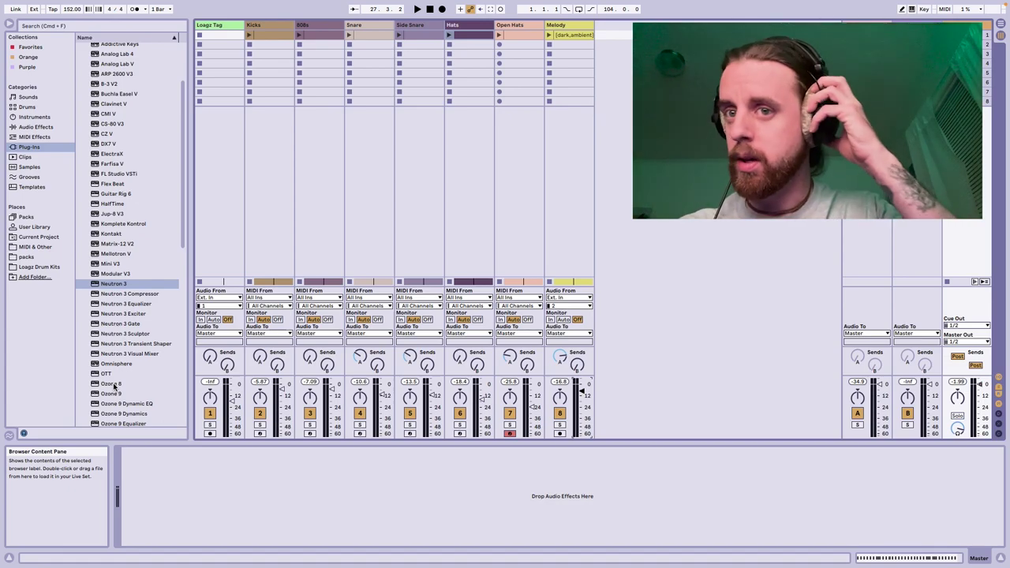
pyautogui.click(113, 383)
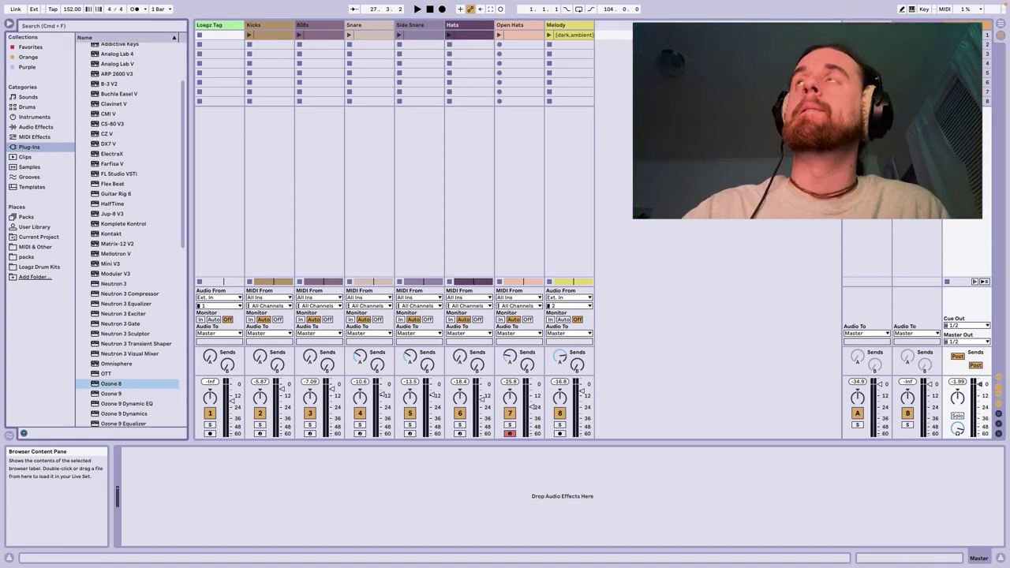
pyautogui.moveTo(110, 383); pyautogui.dragTo(967, 25)
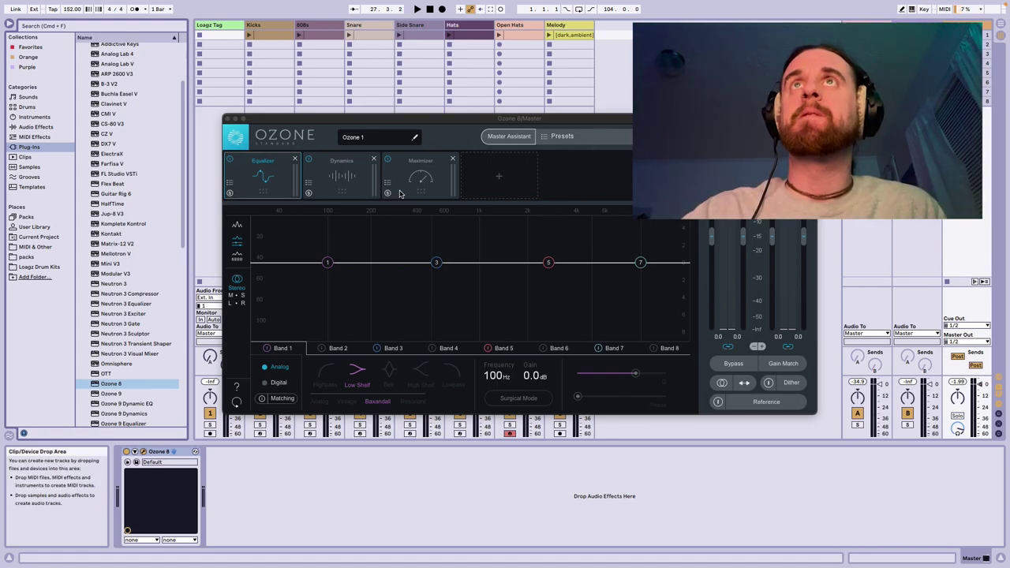
# Step: Have Ozone 8's Dynamics module learn its band crossover points while the beat plays
pyautogui.click(336, 176)
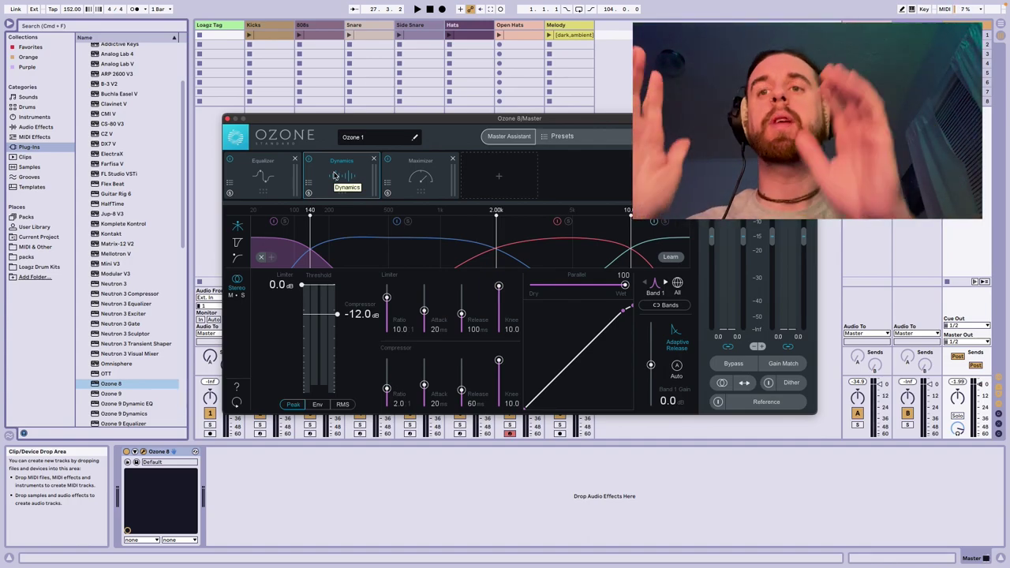
pyautogui.press('space')
pyautogui.click(672, 257)
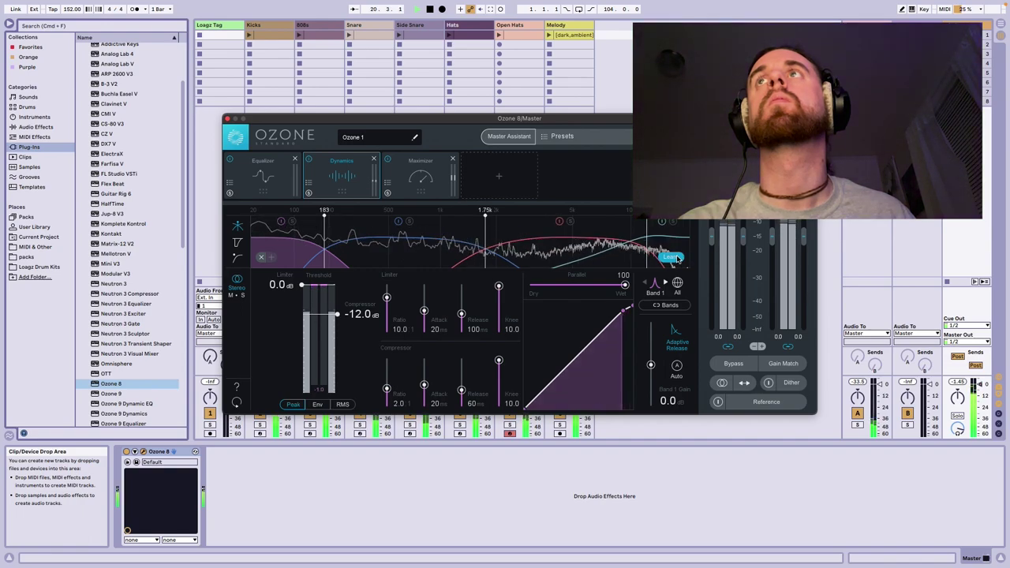
pyautogui.click(672, 257)
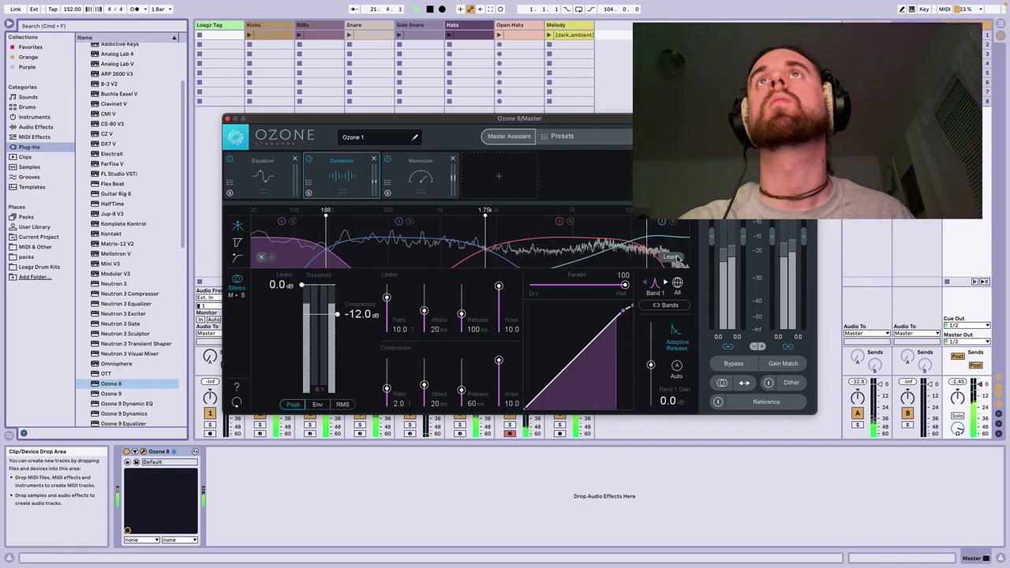
pyautogui.press('space')
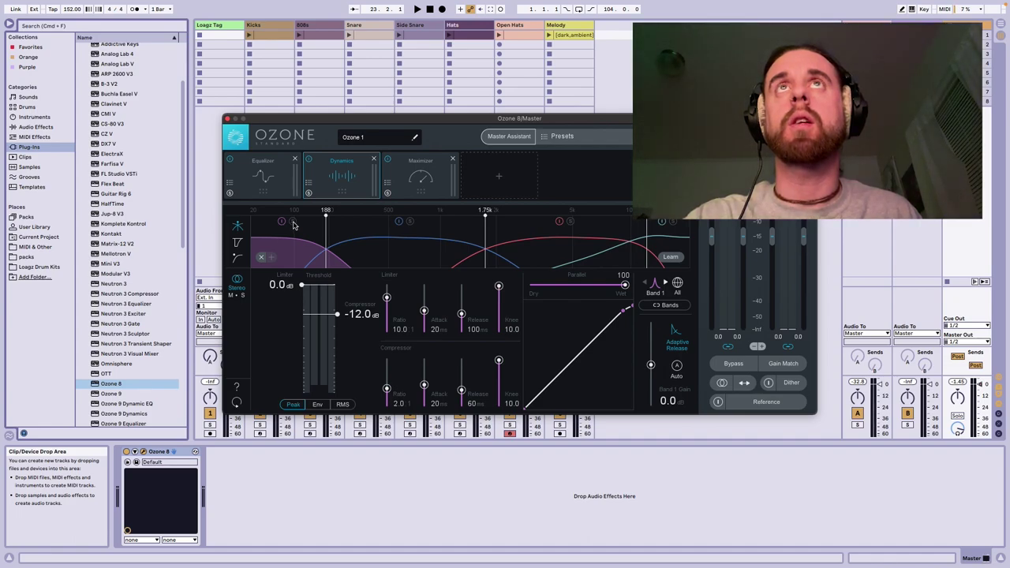
# Step: Listen to individual Dynamics bands soloed during playback and look through the settings of bands 2, 3 and 4
pyautogui.press('space')
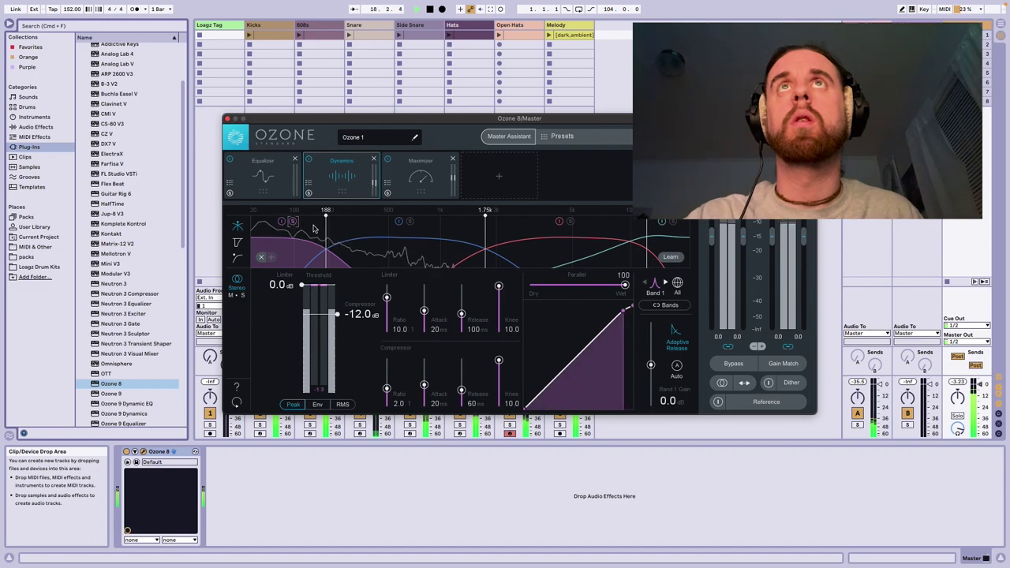
pyautogui.press('space')
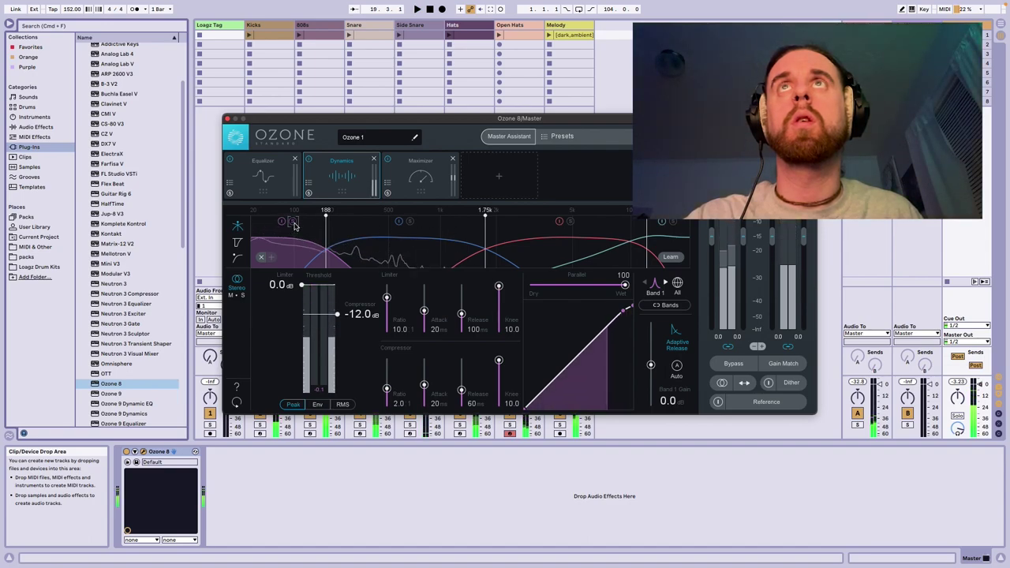
pyautogui.press('space')
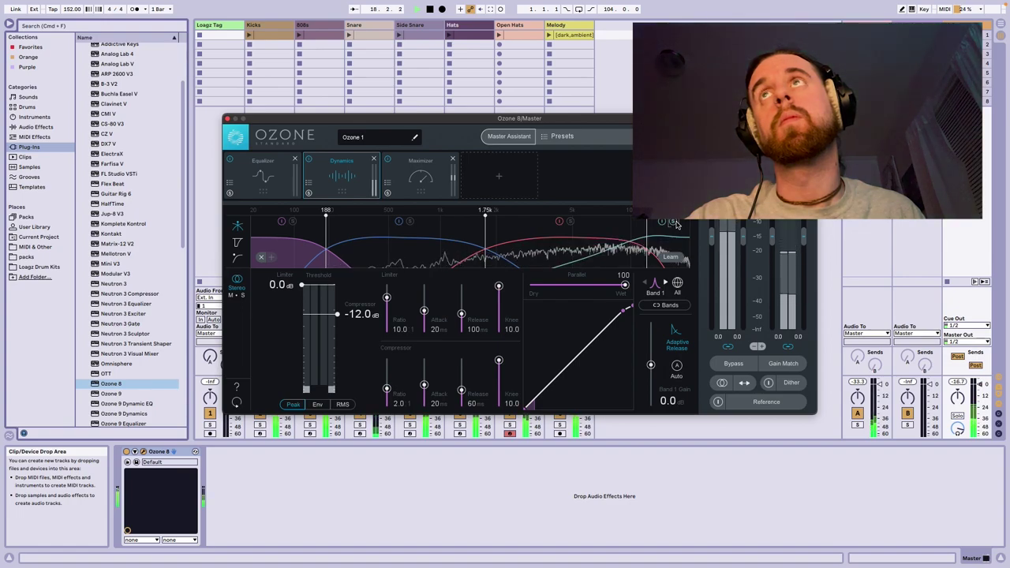
pyautogui.press('space')
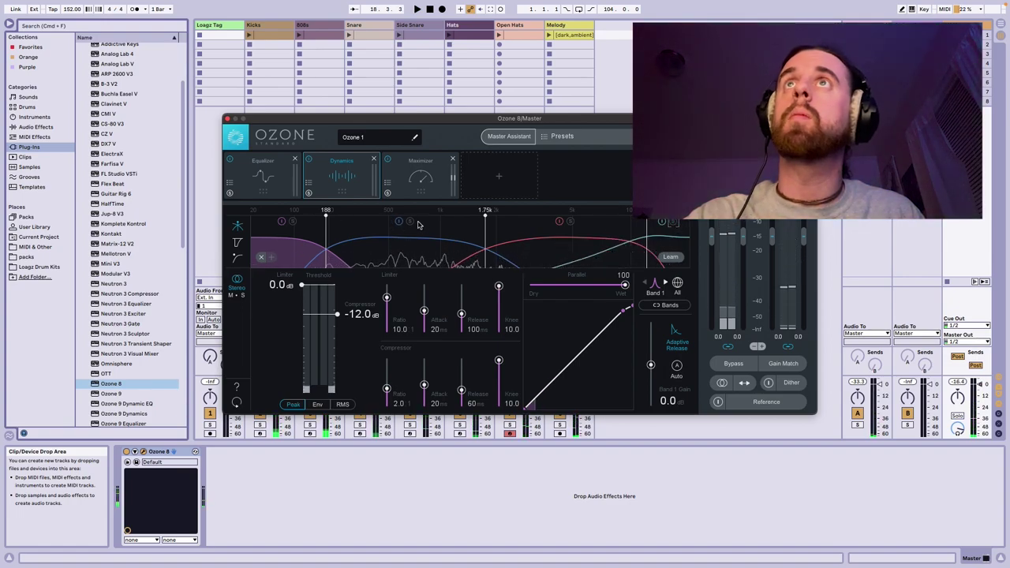
pyautogui.press('space')
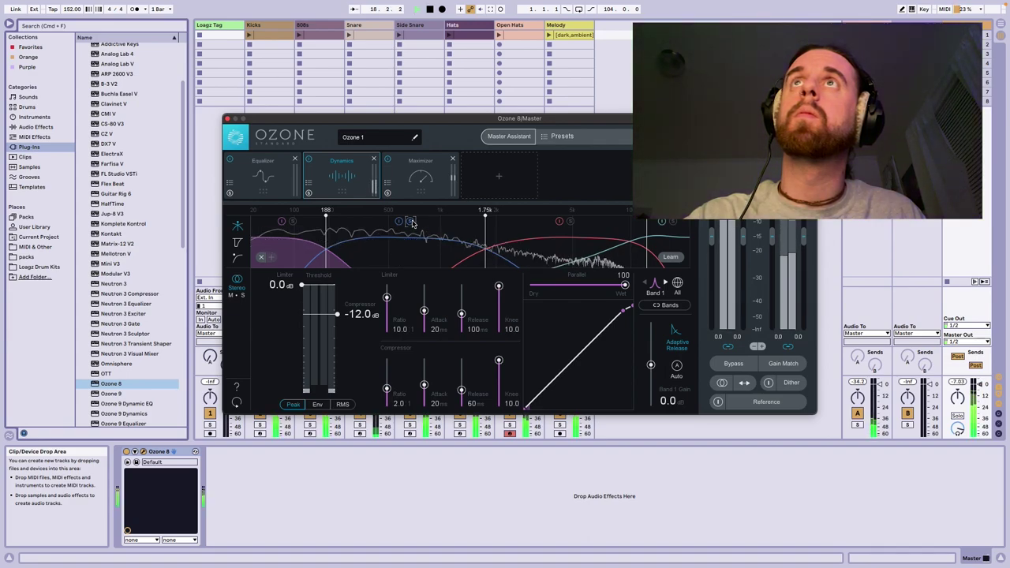
pyautogui.press('space')
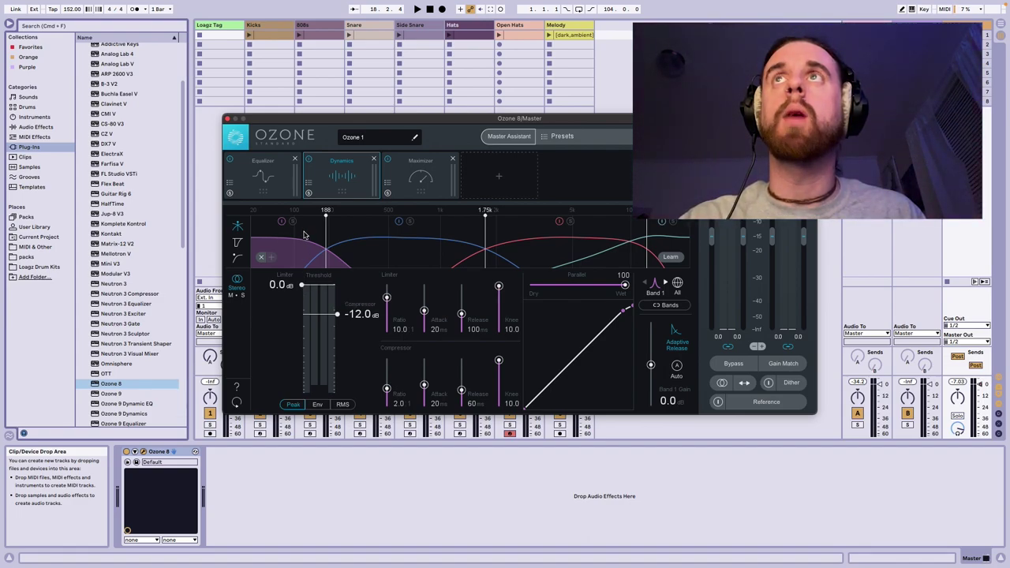
pyautogui.click(373, 232)
pyautogui.click(501, 229)
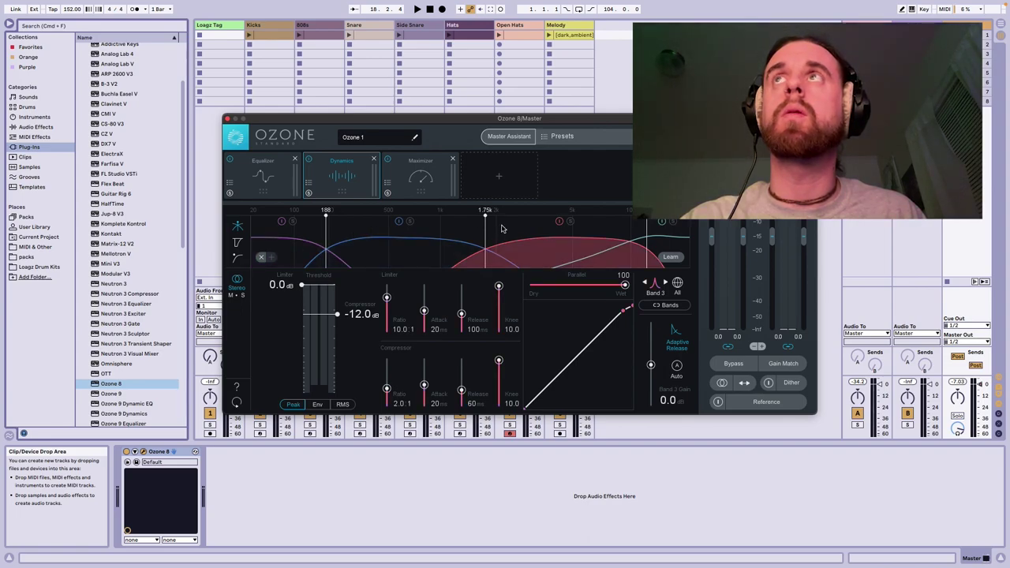
pyautogui.click(664, 235)
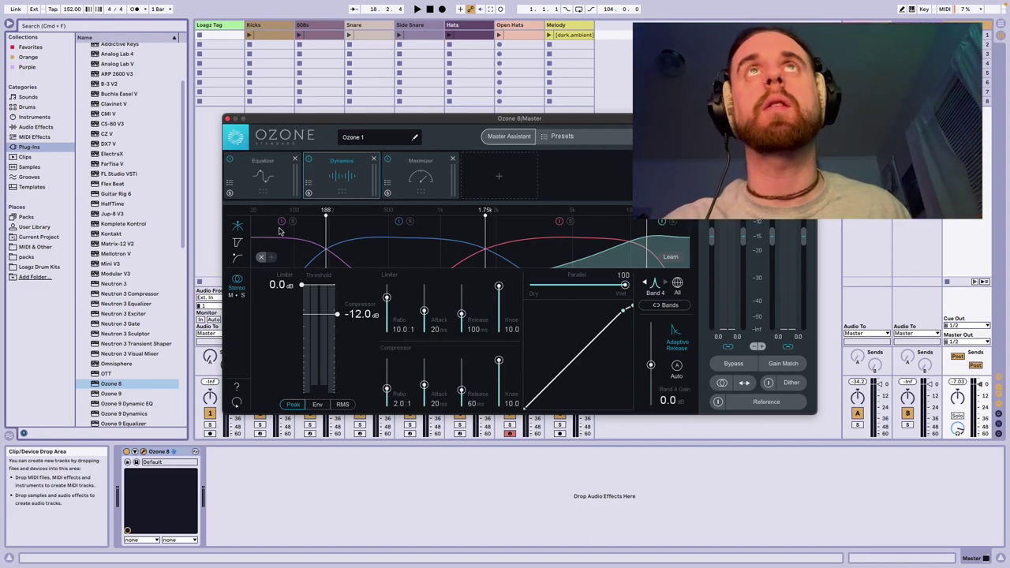
# Step: While playing the beat, set the Dynamics band 1 limiter threshold to -1.9 dB and its compressor threshold to -10.8 dB
pyautogui.click(311, 232)
pyautogui.press('space')
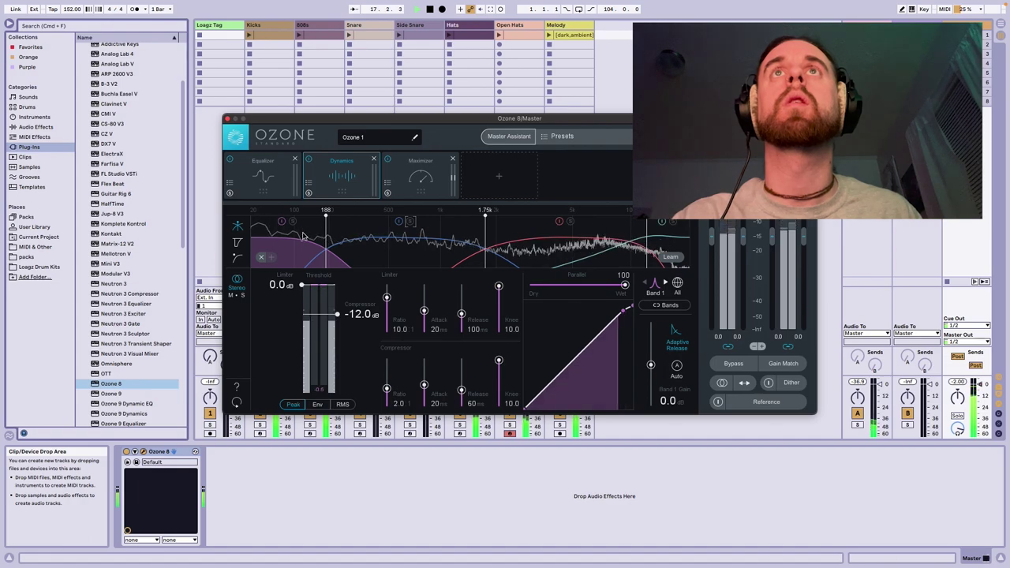
pyautogui.moveTo(300, 290); pyautogui.dragTo(338, 312)
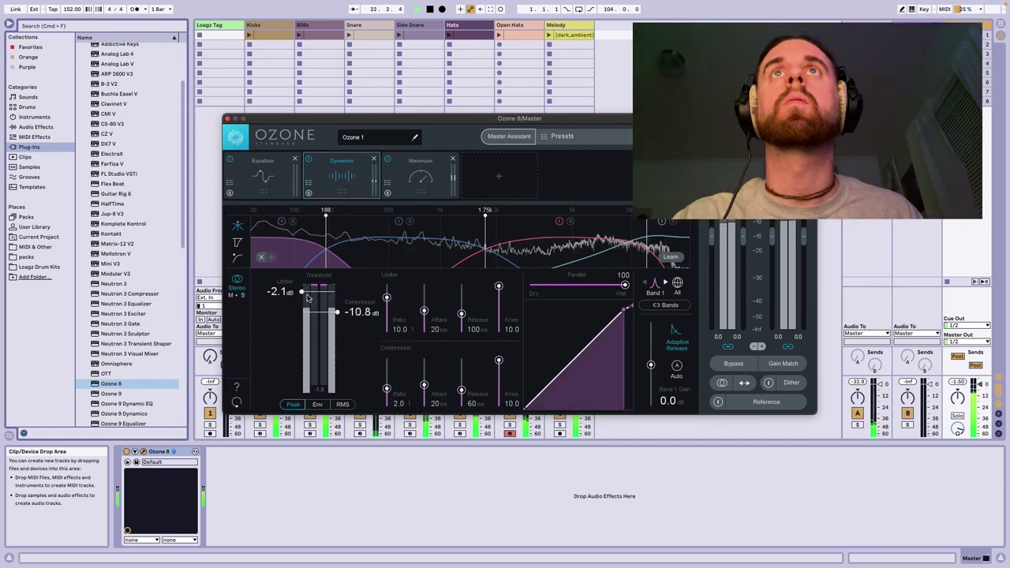
pyautogui.moveTo(304, 295); pyautogui.dragTo(304, 293)
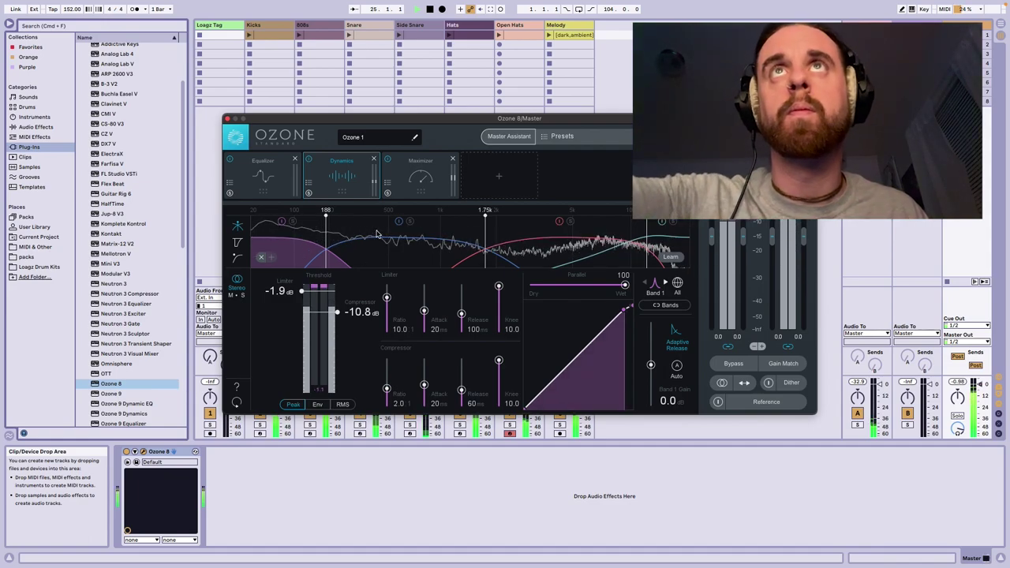
pyautogui.press('space')
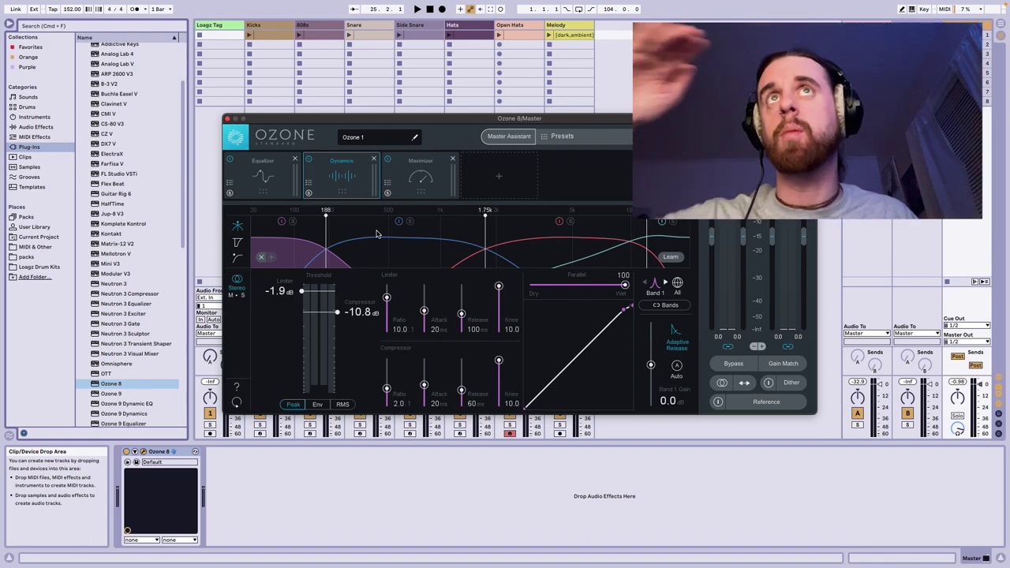
# Step: While the beat plays, set the Dynamics band 2 limiter threshold to -1.8 dB and its compressor threshold to -20.4 dB
pyautogui.press('space')
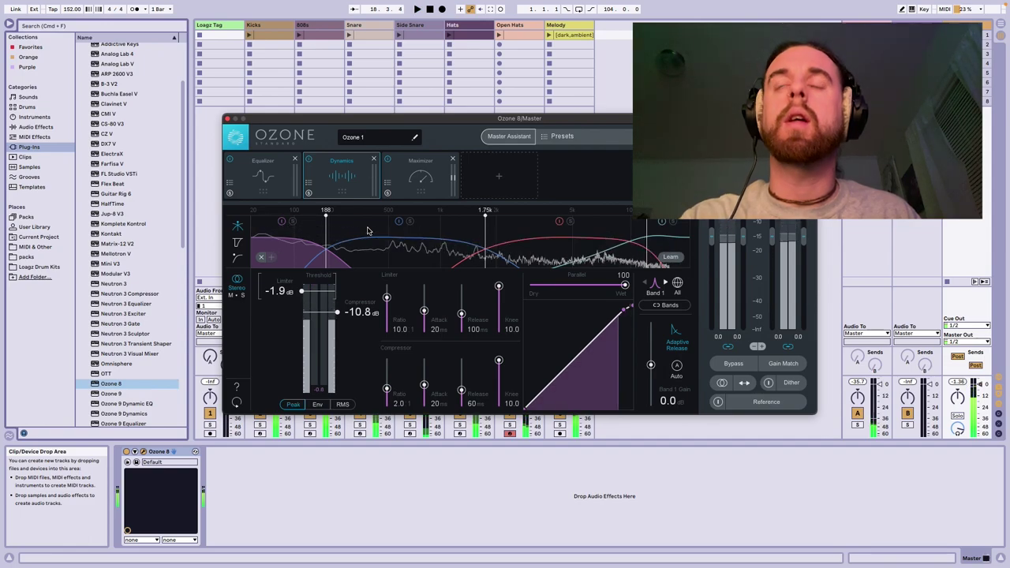
pyautogui.press('space')
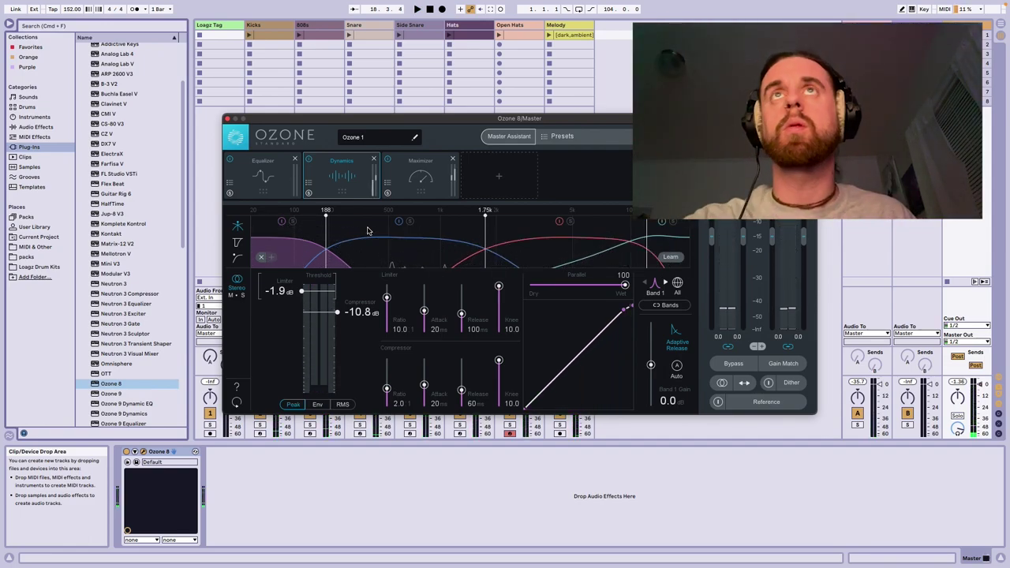
pyautogui.press('space')
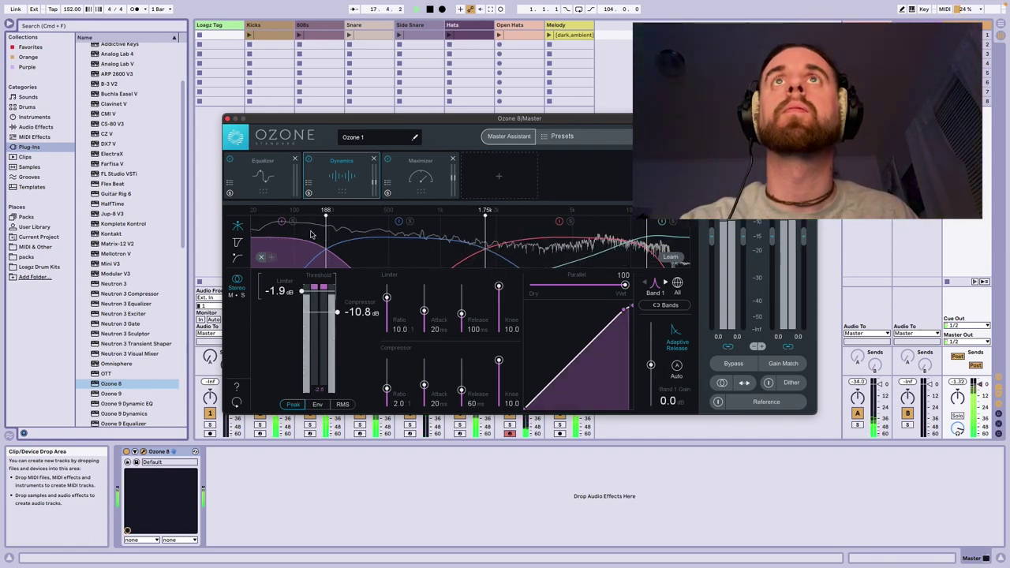
pyautogui.click(350, 233)
pyautogui.moveTo(301, 290); pyautogui.dragTo(339, 329)
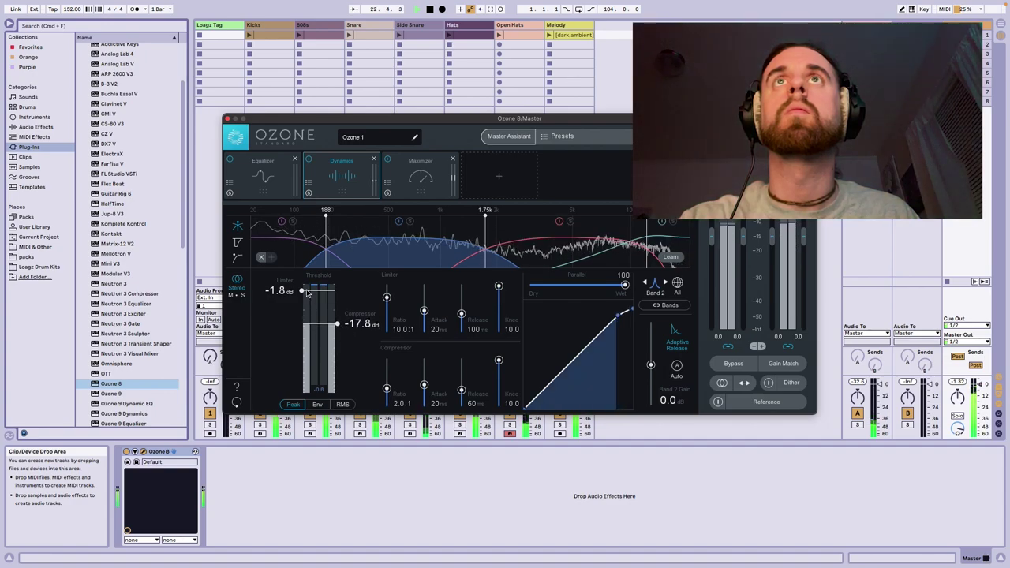
pyautogui.moveTo(339, 328); pyautogui.dragTo(339, 330)
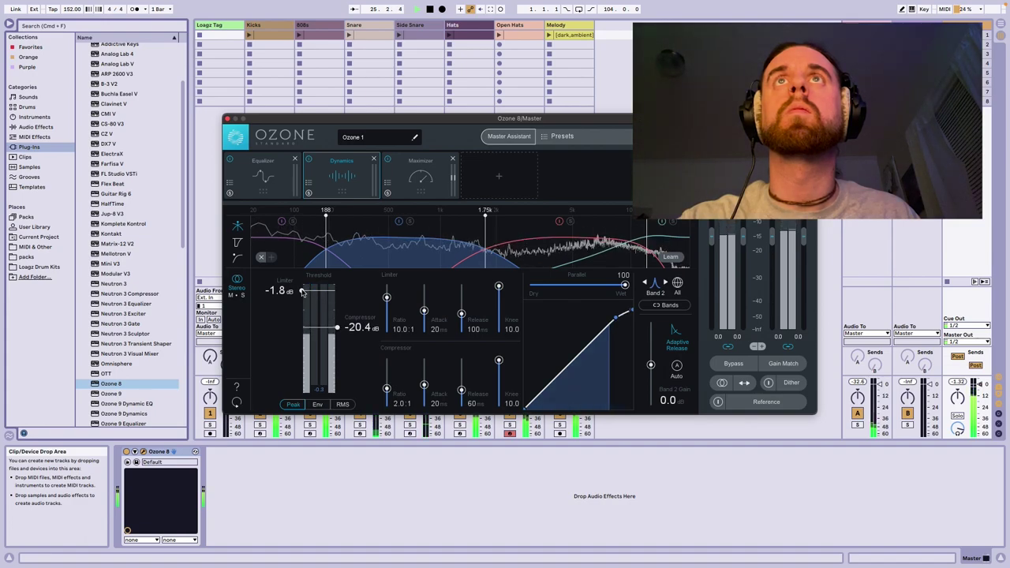
# Step: Set the Dynamics band 3 limiter threshold to -1.9 dB and its compressor threshold to -24.5 dB
pyautogui.click(562, 245)
pyautogui.moveTo(302, 292); pyautogui.dragTo(338, 334)
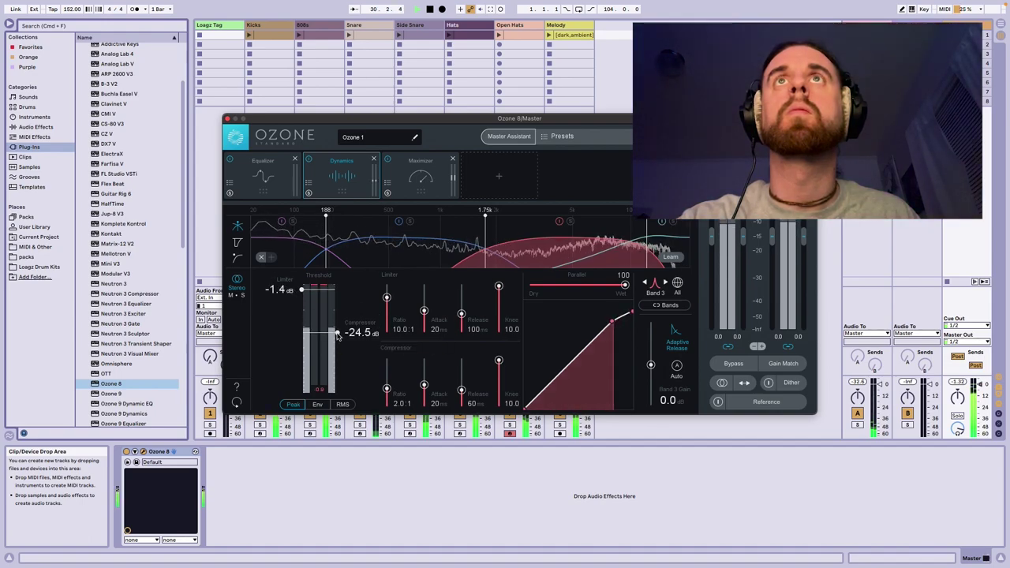
pyautogui.moveTo(300, 290); pyautogui.dragTo(301, 294)
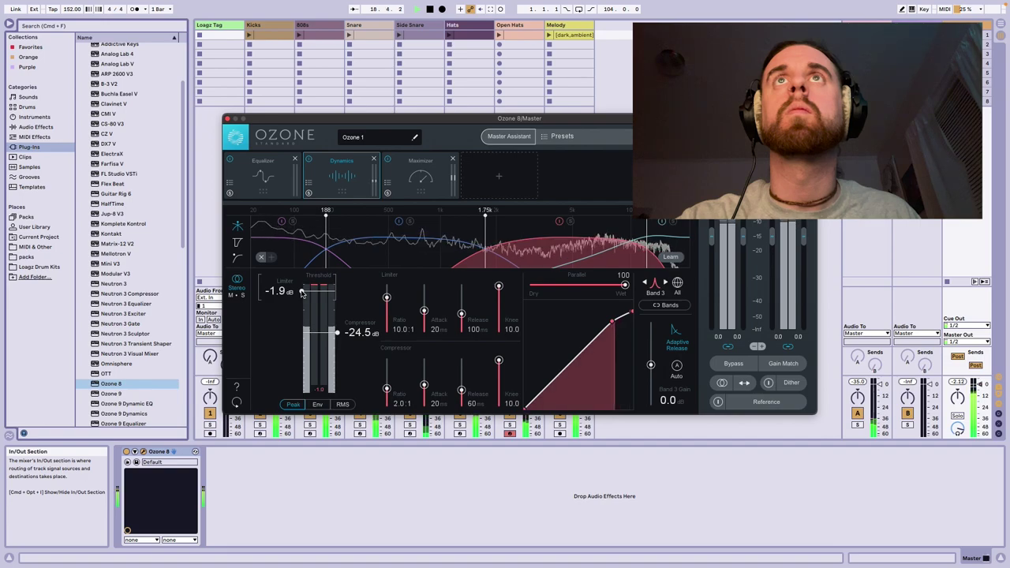
# Step: Set the Dynamics band 4 compressor threshold to -27.7 dB and its limiter threshold to -2.3 dB, then close the Ozone 8 window
pyautogui.click(656, 233)
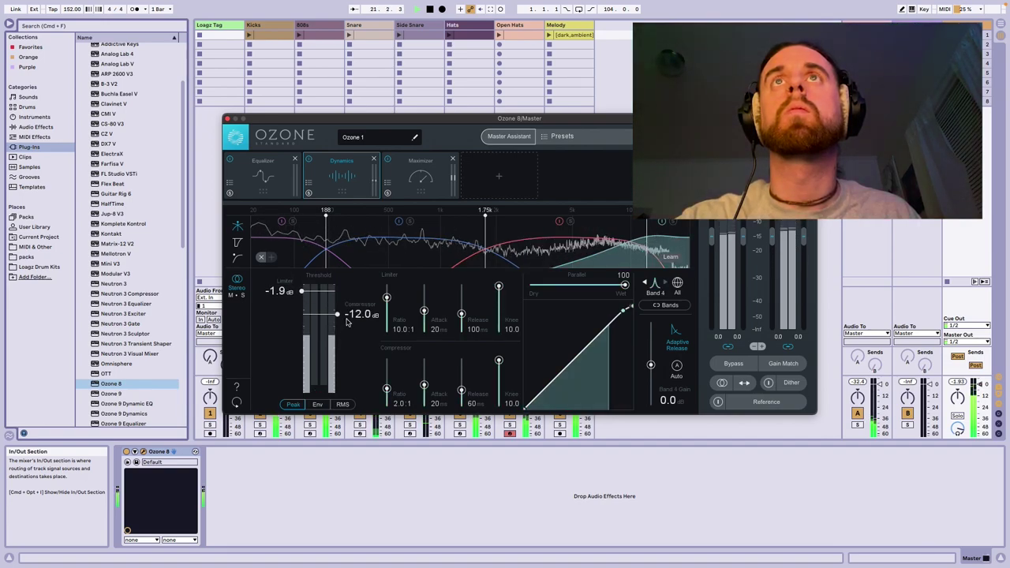
pyautogui.moveTo(340, 317); pyautogui.dragTo(337, 336)
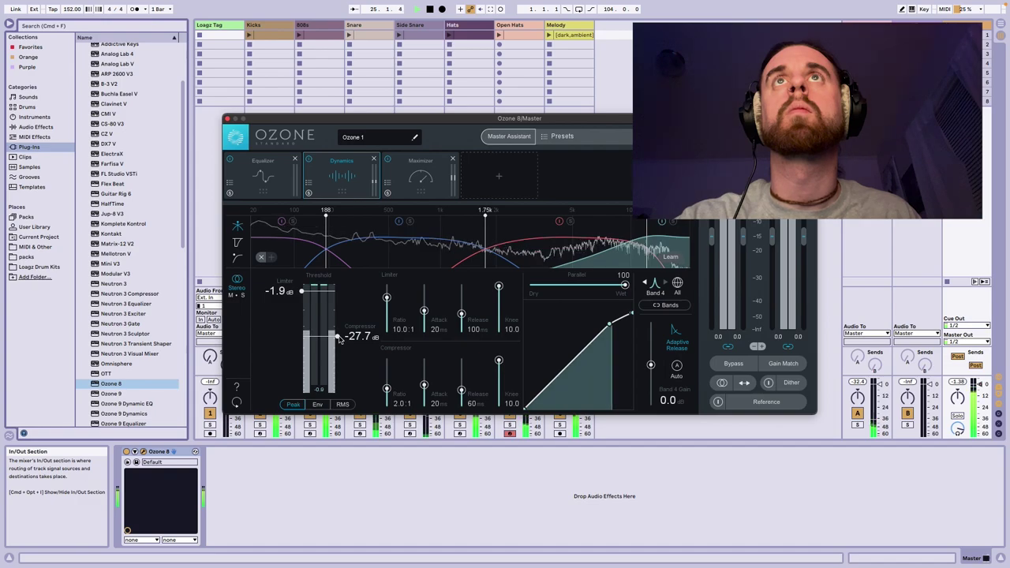
pyautogui.click(227, 119)
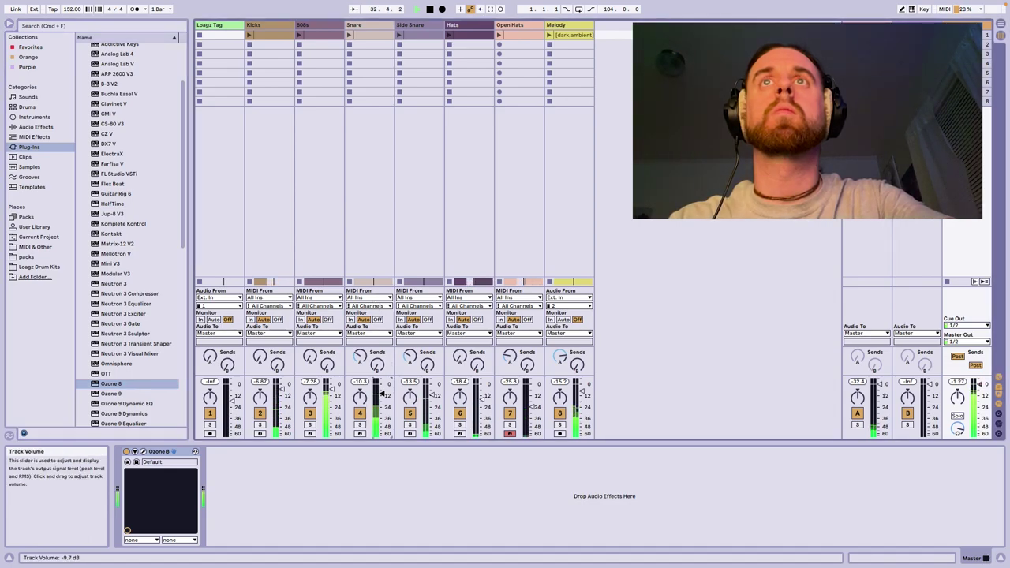
# Step: On the Snare track's sampler, set the filter circuit to OSR and raise its Drive to 2.44 dB
pyautogui.click(383, 396)
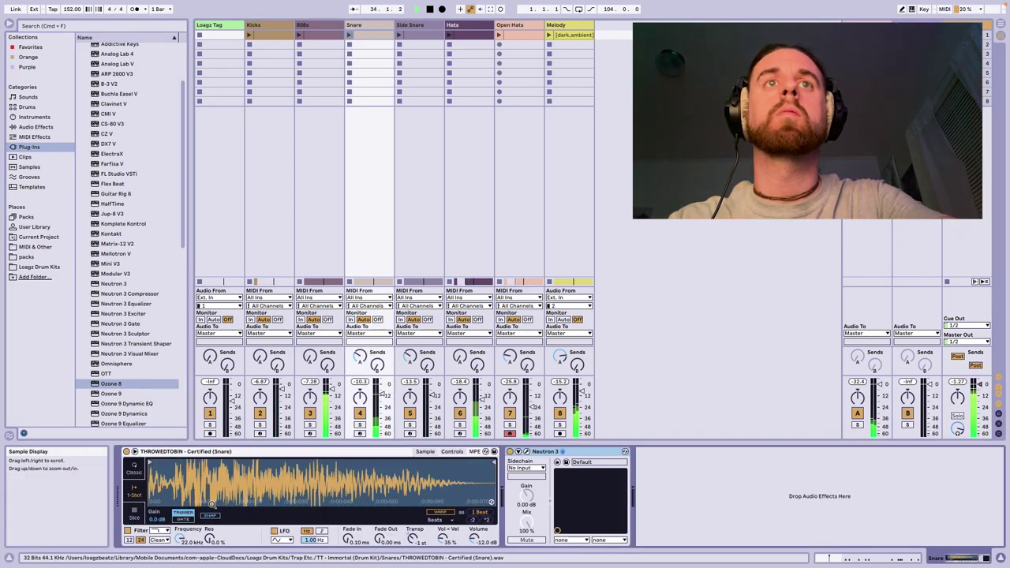
pyautogui.click(158, 541)
pyautogui.click(160, 511)
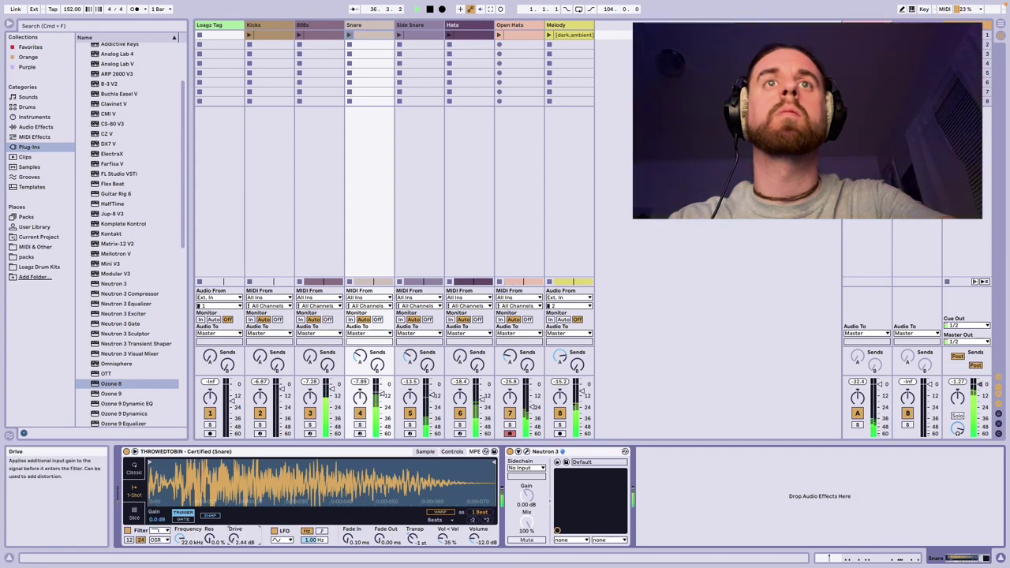
# Step: Set the Side Snare sampler's filter circuit to OSR with 2.25 dB Drive, and raise the Kicks sampler's filter Drive to 2.06 dB
pyautogui.press('Right')
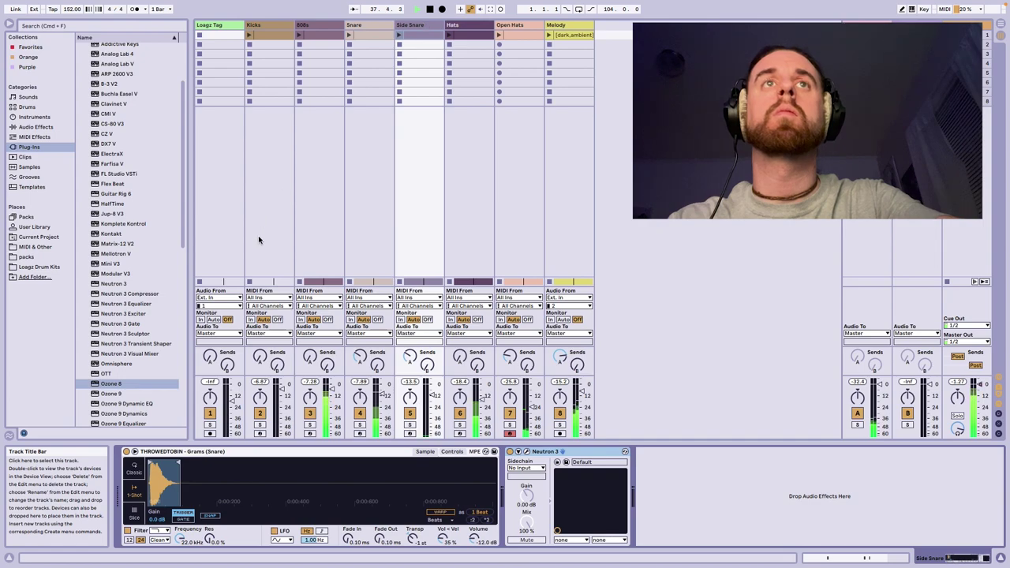
pyautogui.click(158, 541)
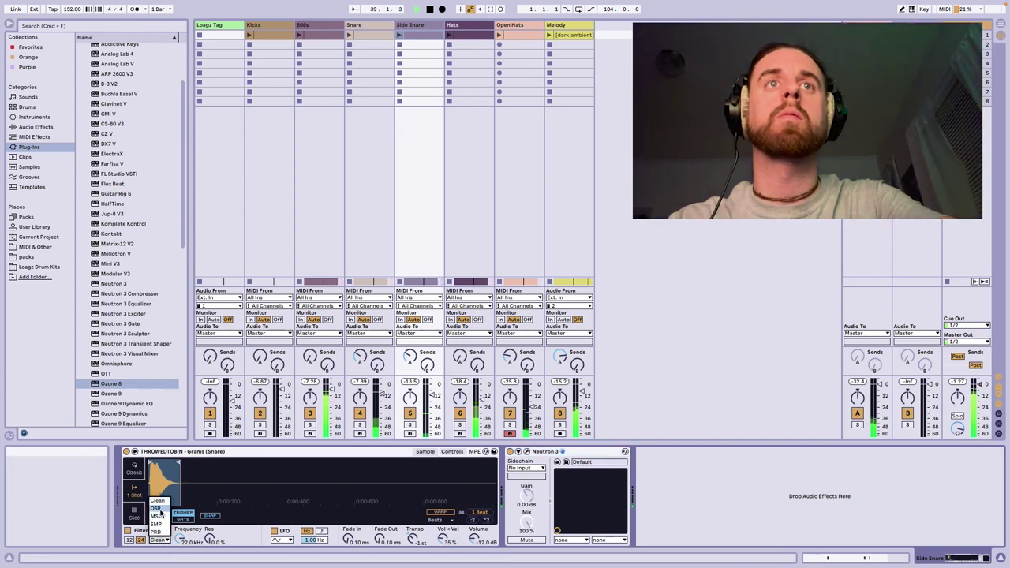
pyautogui.click(159, 511)
pyautogui.moveTo(233, 540); pyautogui.dragTo(233, 535)
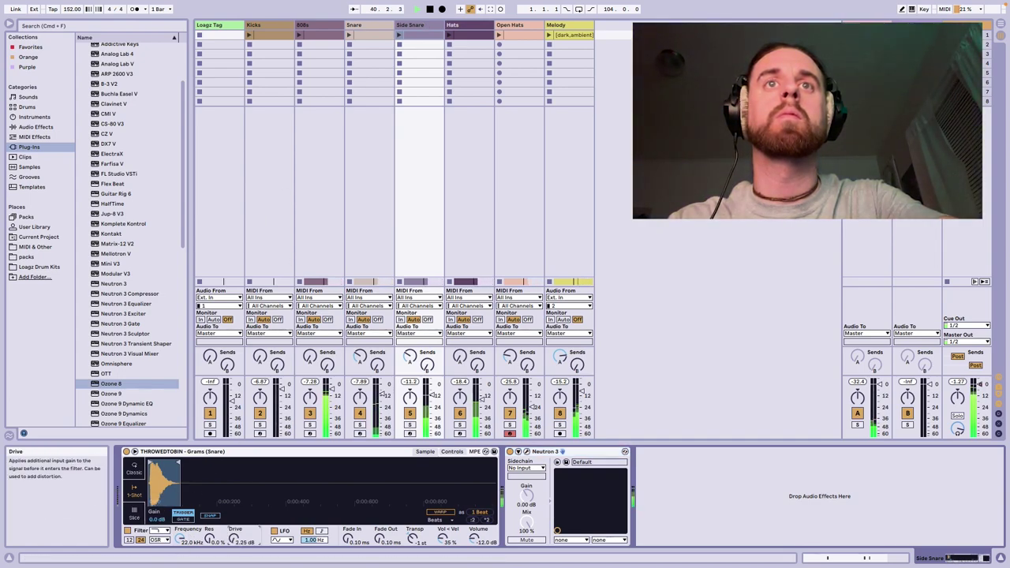
pyautogui.click(260, 26)
pyautogui.moveTo(235, 539); pyautogui.dragTo(234, 535)
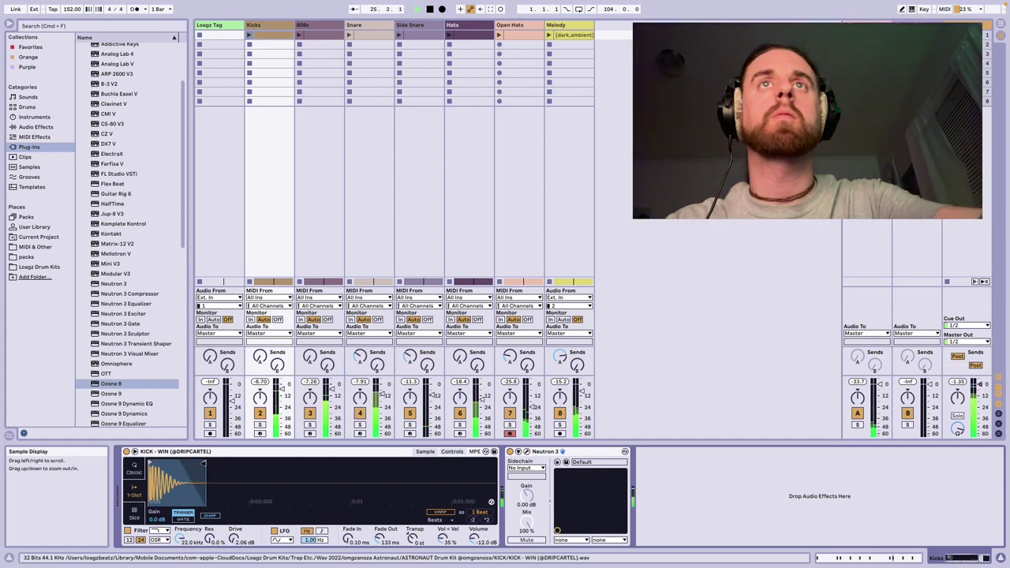
# Step: Reopen Ozone 8 on the Master track and set its Maximizer mode to IRC III
pyautogui.click(967, 253)
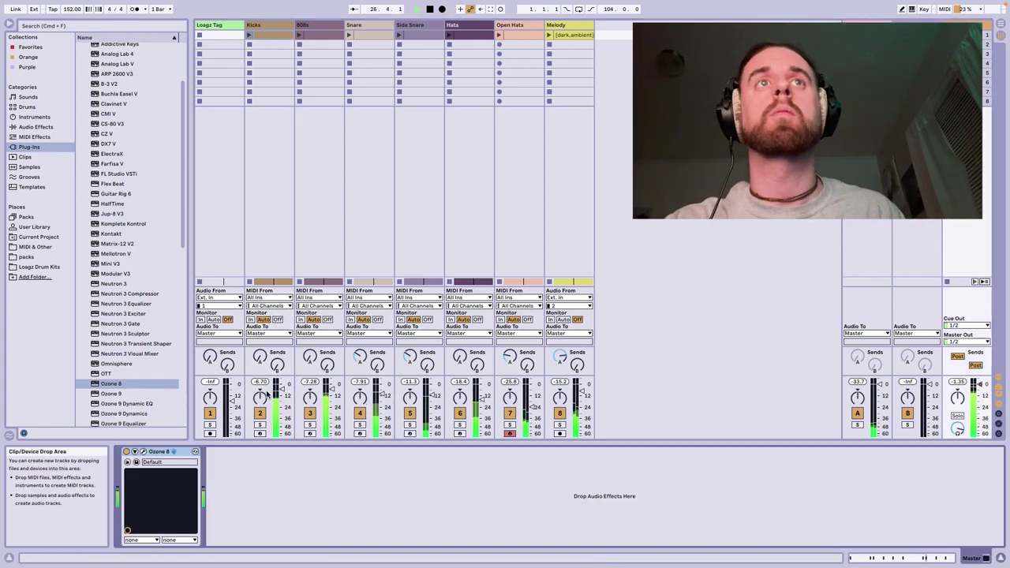
pyautogui.click(144, 452)
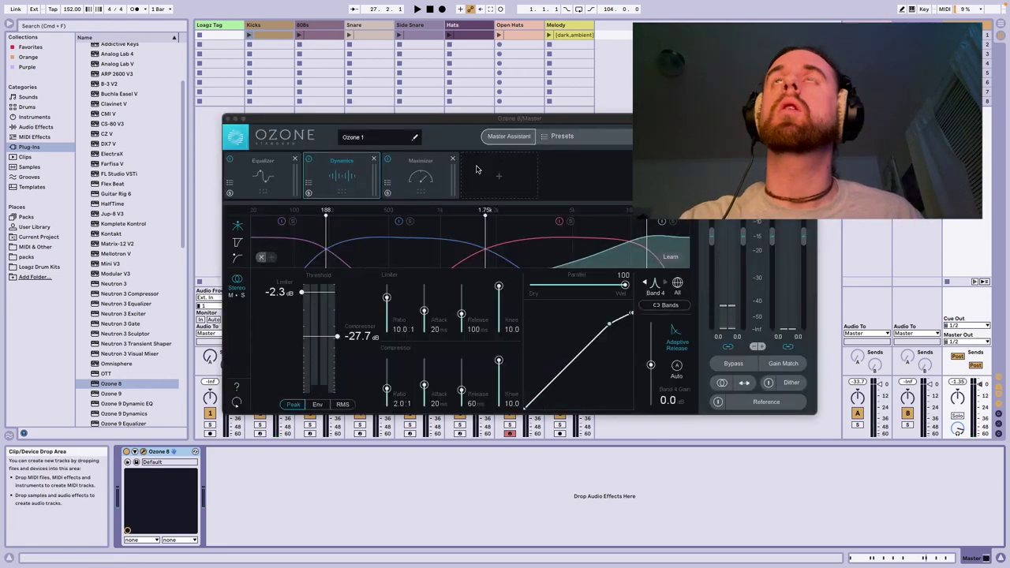
pyautogui.click(413, 172)
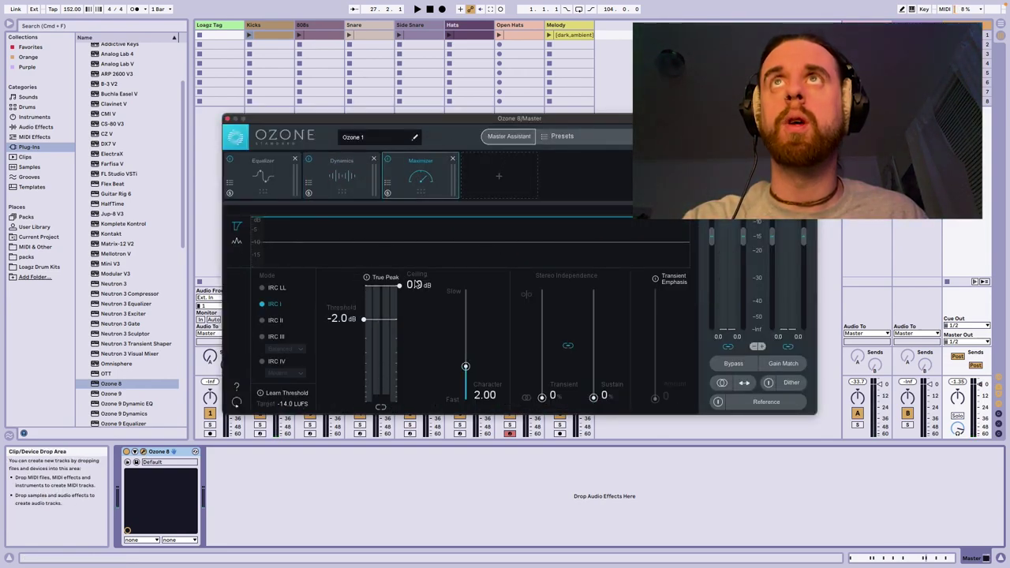
pyautogui.click(261, 337)
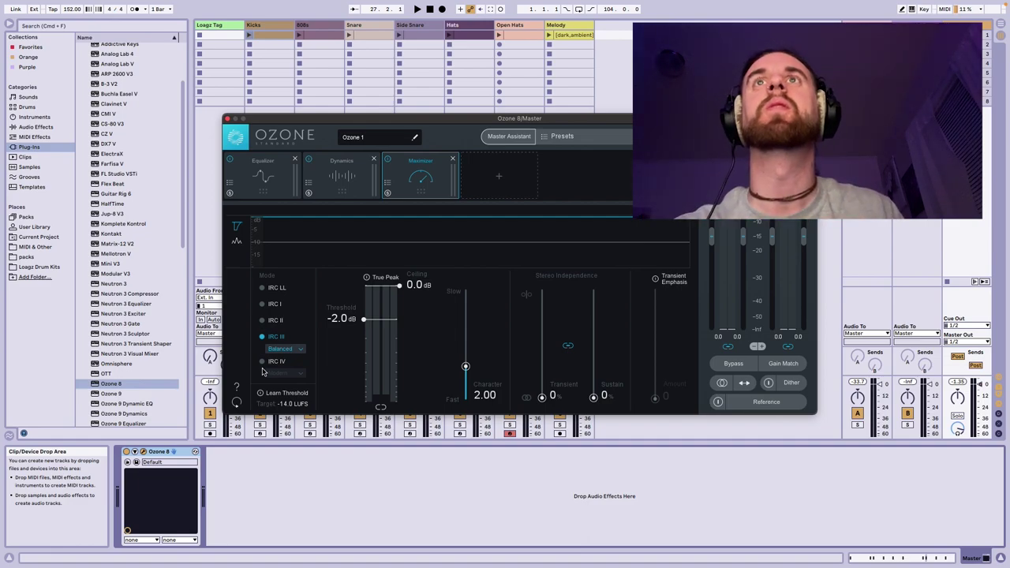
# Step: While the beat plays, enable True Peak in the Maximizer and set the ceiling to -0.1 dB and the threshold to -7.9 dB
pyautogui.press('space')
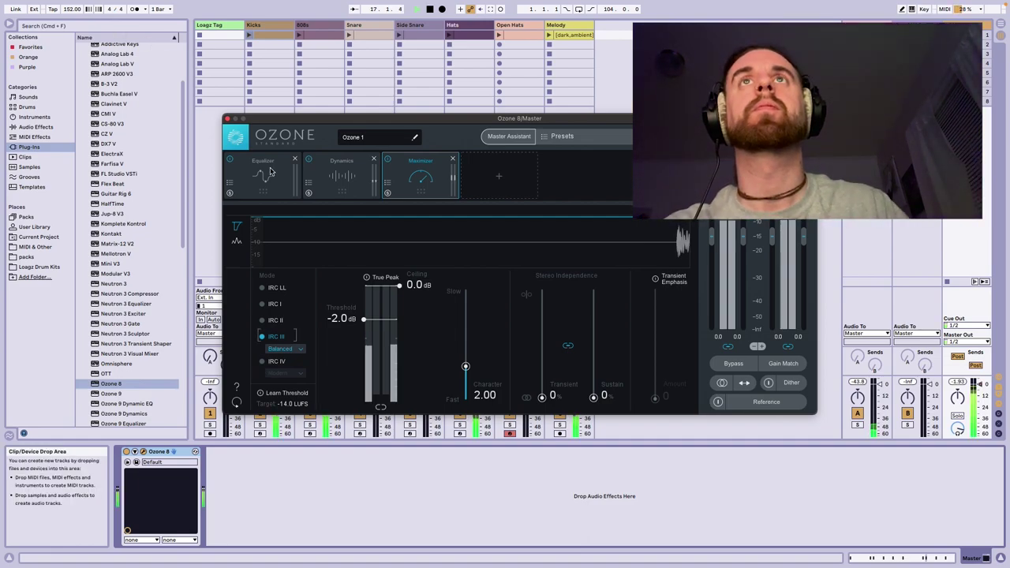
pyautogui.click(382, 280)
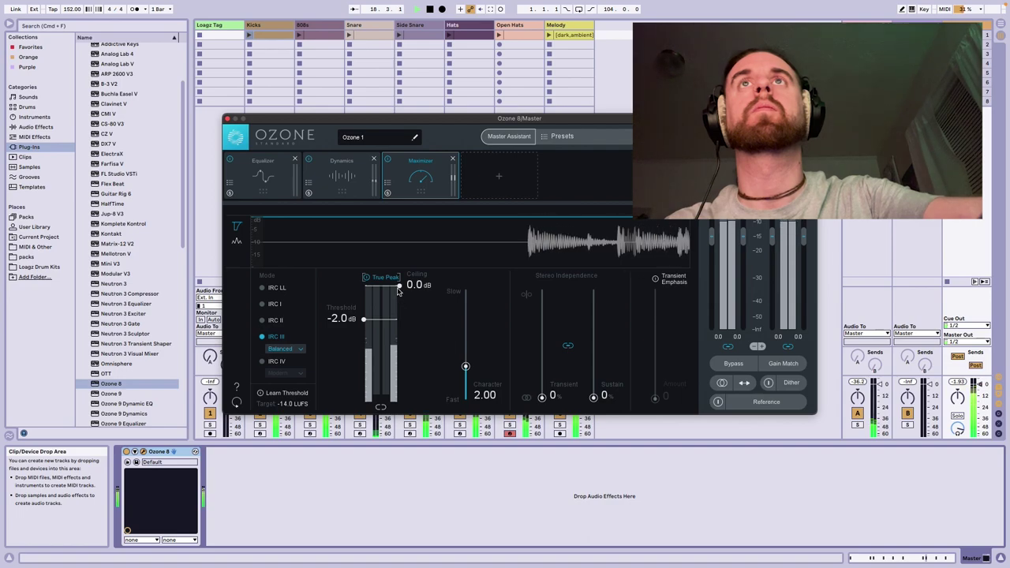
pyautogui.moveTo(399, 290); pyautogui.dragTo(399, 291)
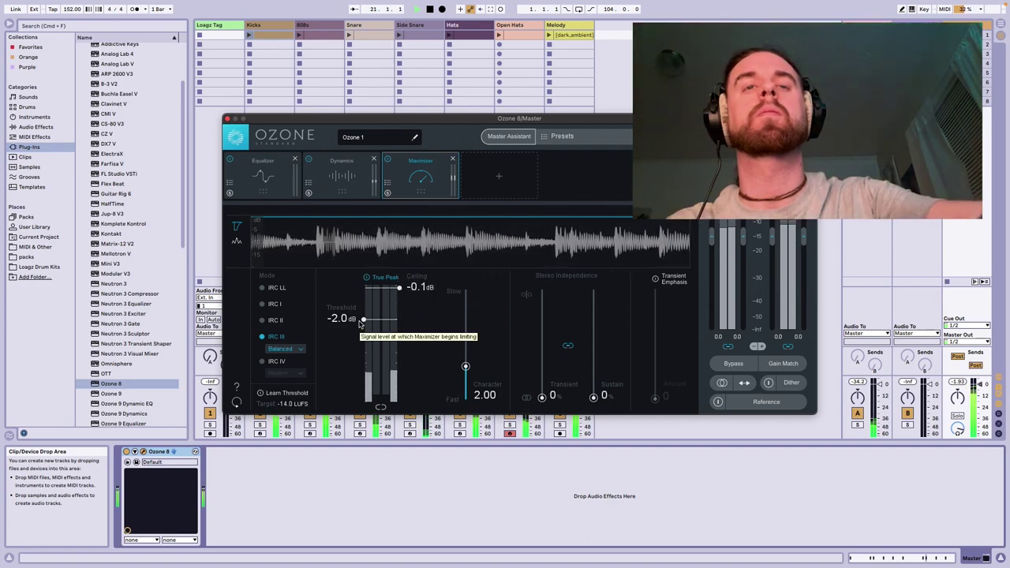
pyautogui.moveTo(360, 325); pyautogui.dragTo(372, 369)
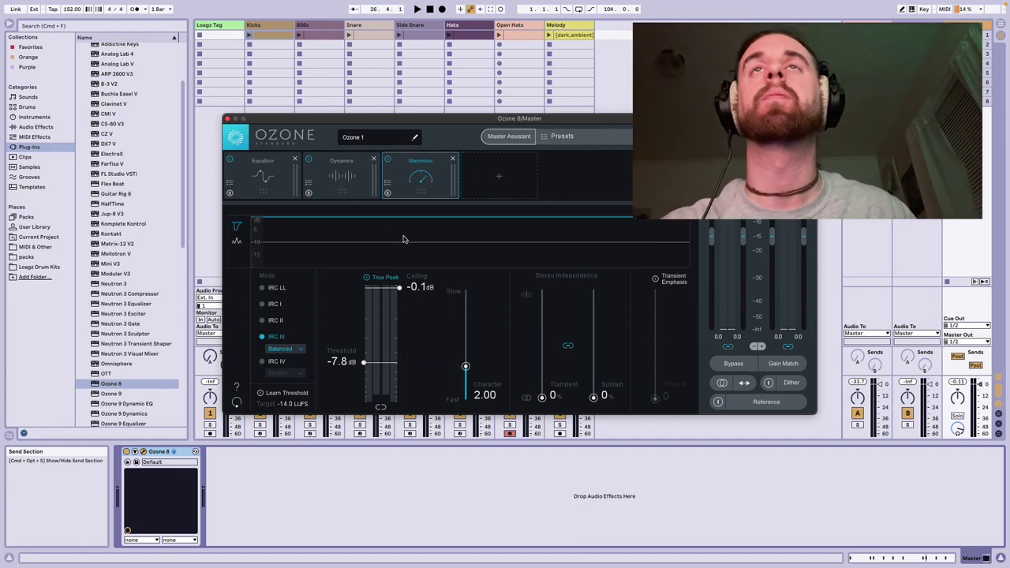
pyautogui.press('space')
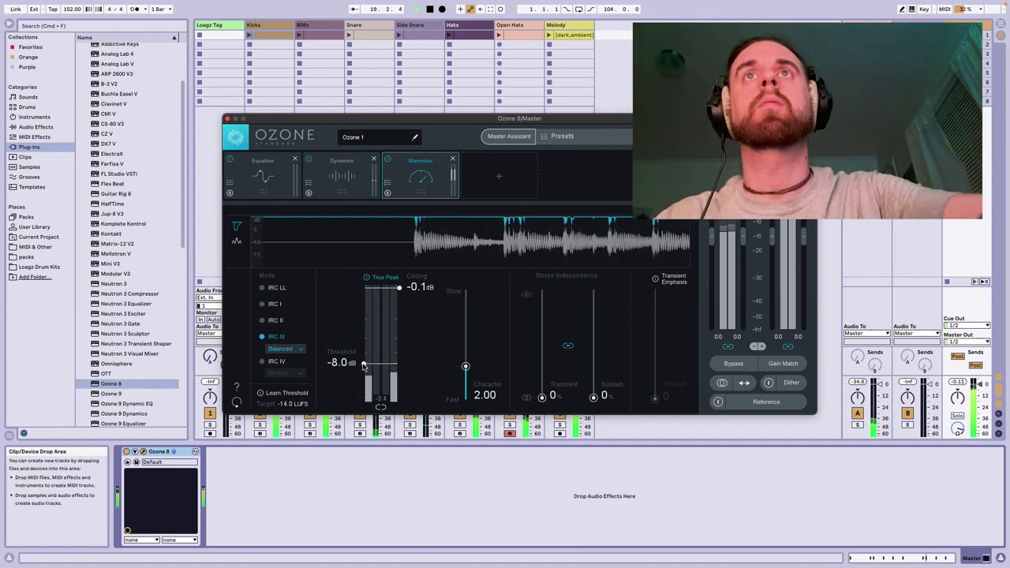
pyautogui.moveTo(363, 364); pyautogui.dragTo(363, 364)
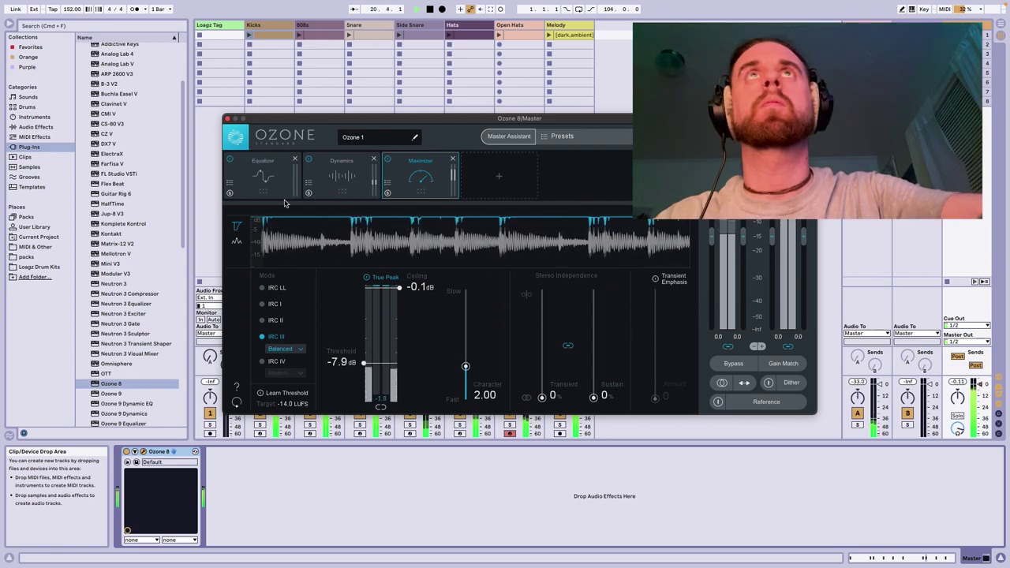
# Step: Lower the Dynamics band 1 compressor threshold to -14.1 dB and close the Ozone 8 window
pyautogui.click(262, 175)
pyautogui.click(341, 175)
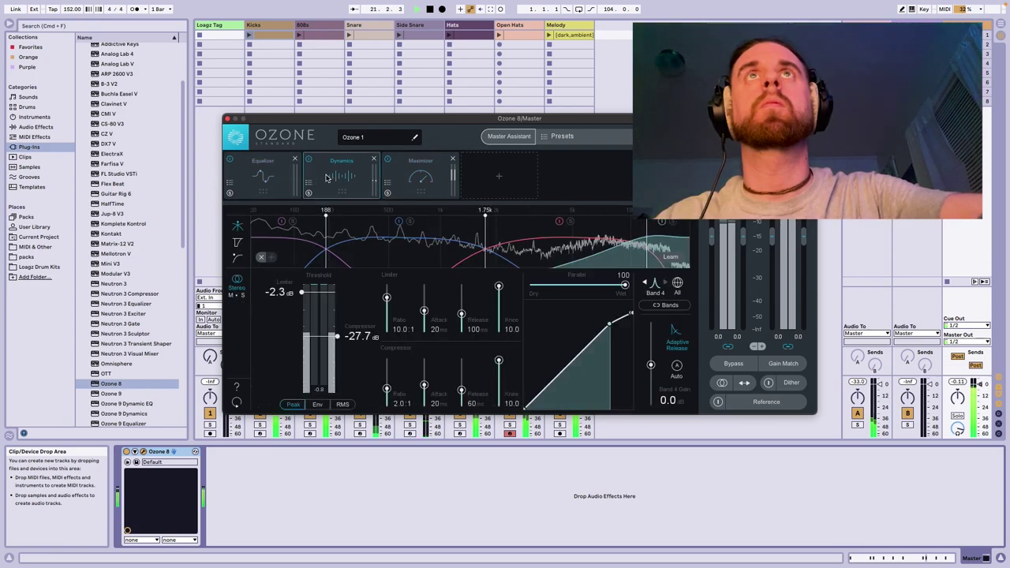
pyautogui.click(286, 224)
pyautogui.moveTo(335, 315); pyautogui.dragTo(338, 319)
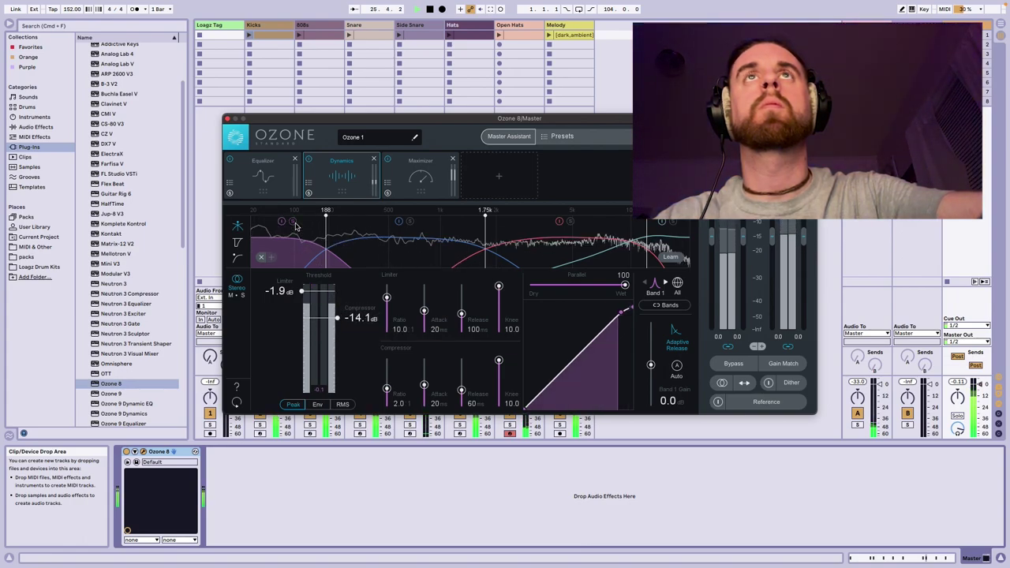
pyautogui.click(227, 119)
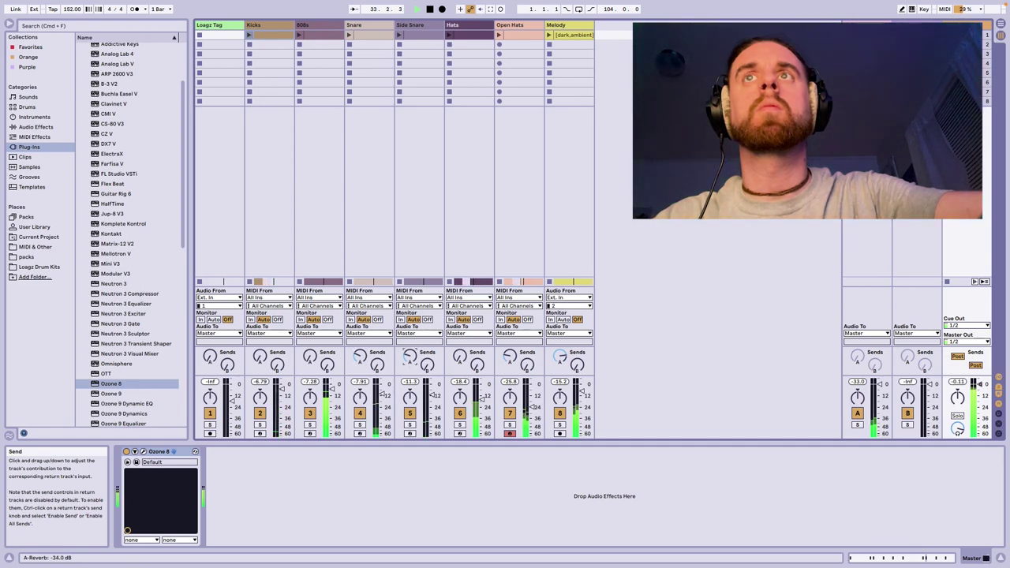
# Step: Raise the A-Reverb sends of the Hats and Melody tracks, then replay the beat from bar 17 of the arrangement
pyautogui.moveTo(459, 360); pyautogui.dragTo(459, 352)
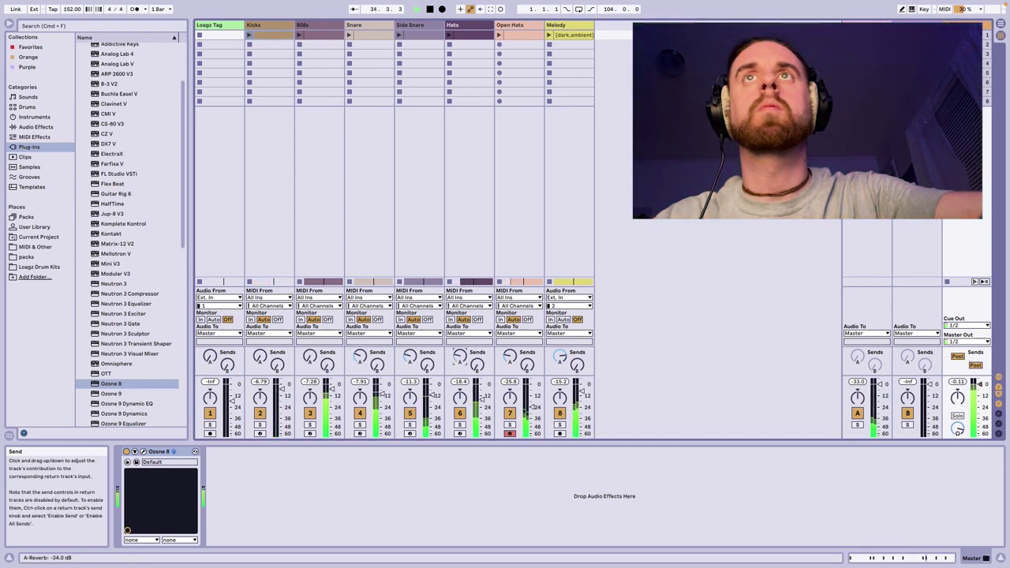
pyautogui.moveTo(557, 359); pyautogui.dragTo(557, 339)
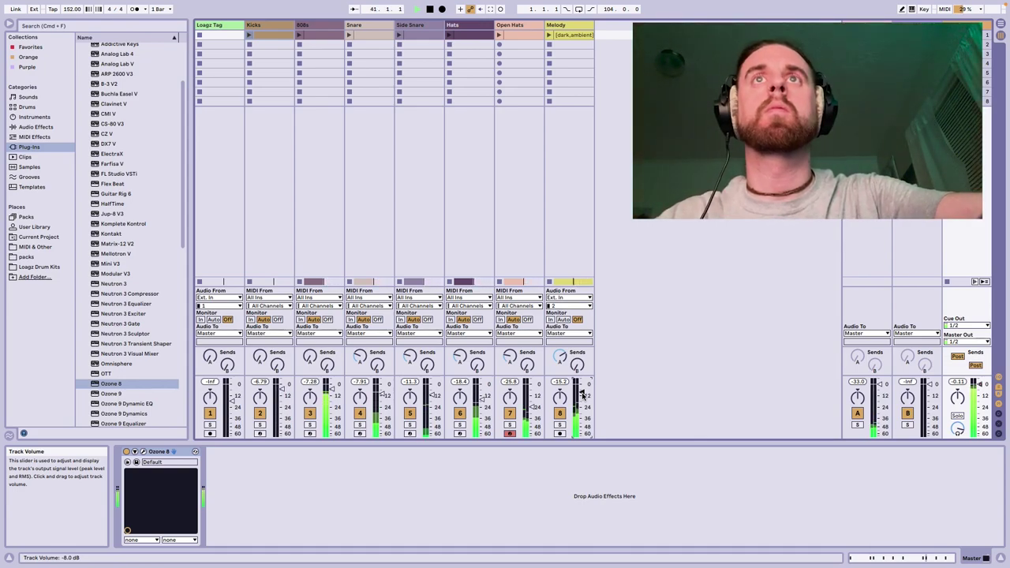
pyautogui.press('Tab')
pyautogui.click(237, 41)
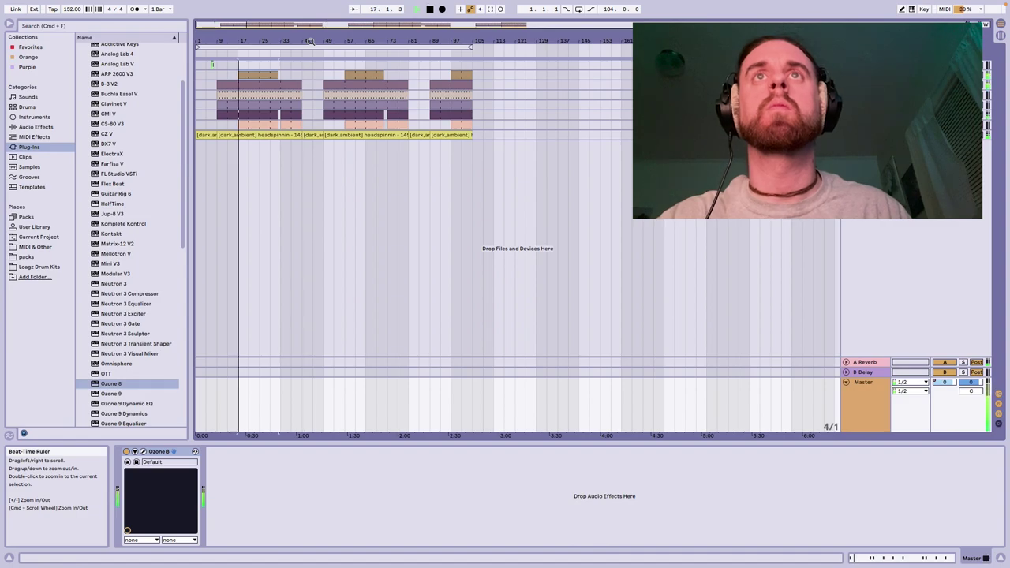
pyautogui.press('Tab')
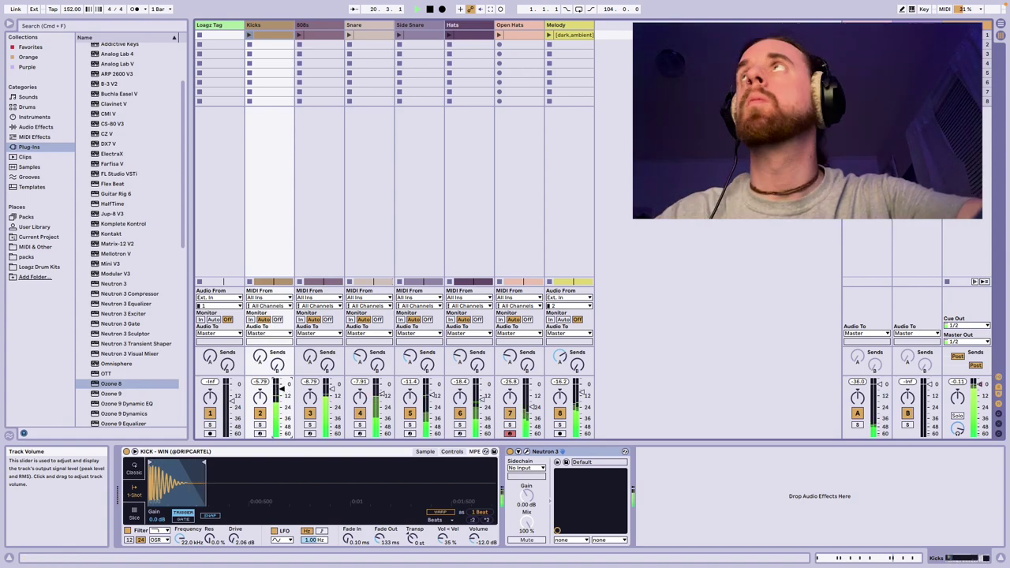
# Step: Reopen Ozone 8 on the Master track and lower the Maximizer threshold to -8.8 dB
pyautogui.click(970, 312)
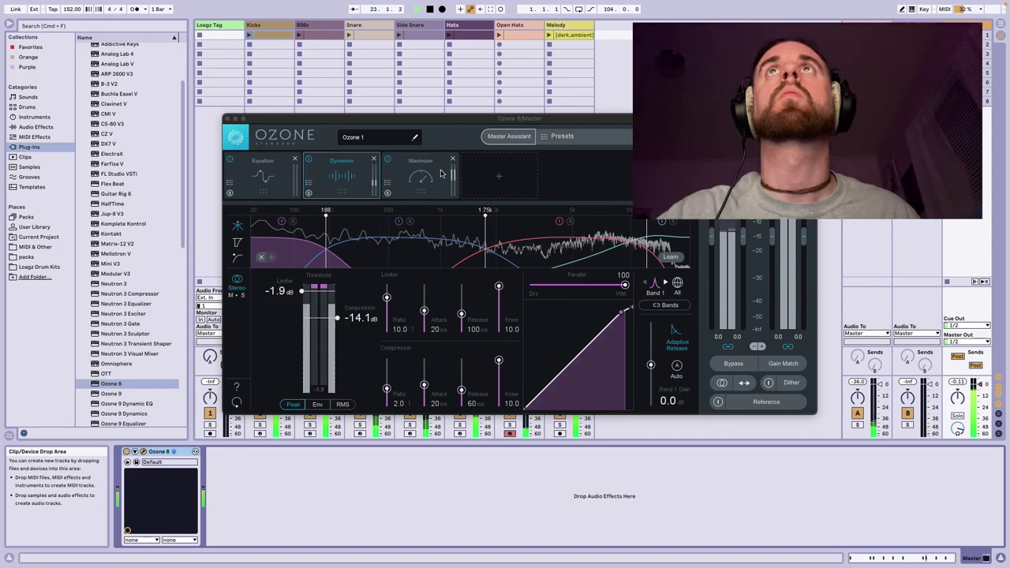
pyautogui.moveTo(364, 366); pyautogui.dragTo(365, 376)
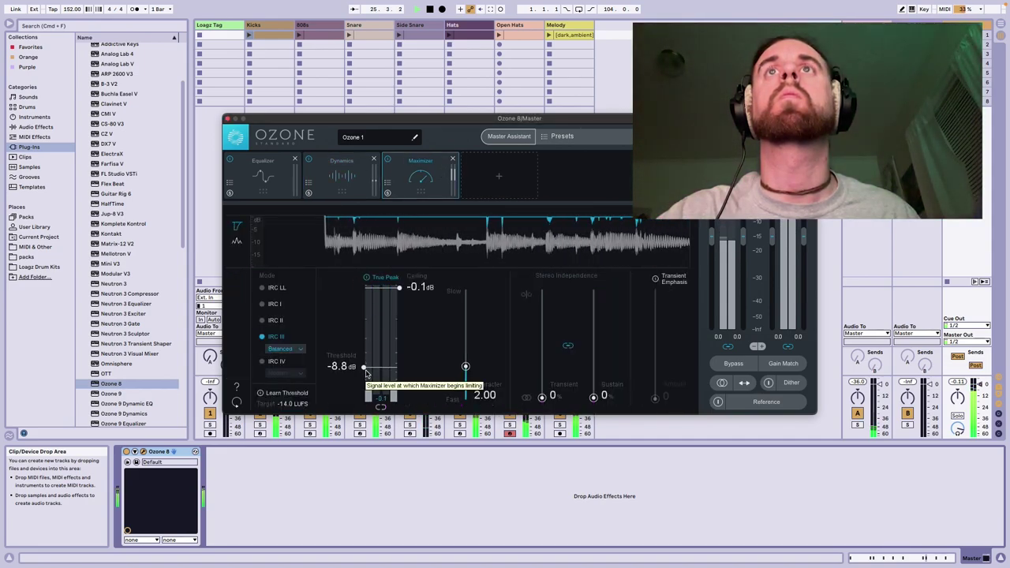
# Step: Set the Maximizer threshold to -8.6 dB and the Dynamics band 2 compressor threshold to -18.9 dB while the beat plays
pyautogui.moveTo(366, 373); pyautogui.dragTo(365, 370)
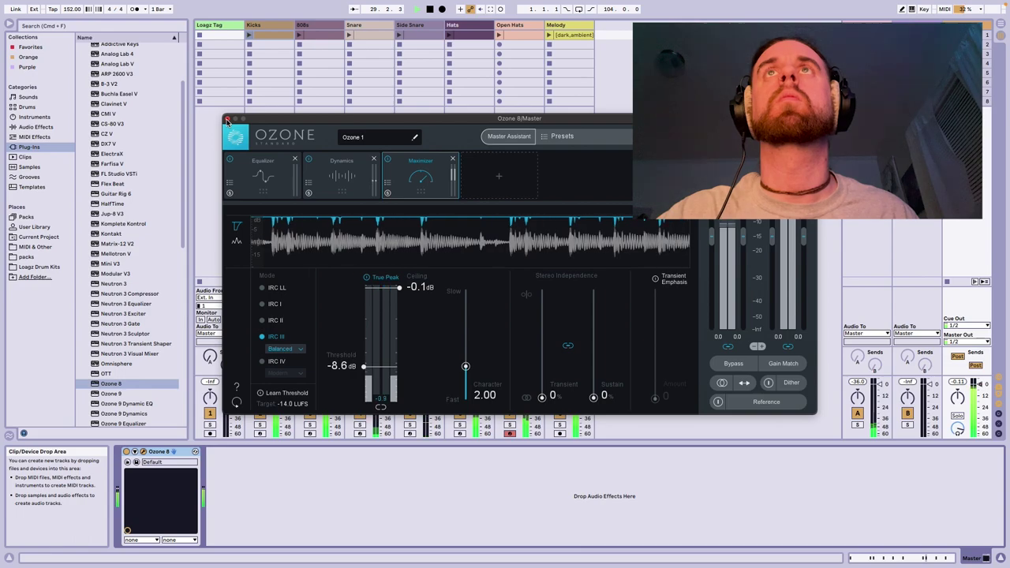
pyautogui.click(287, 180)
pyautogui.click(342, 175)
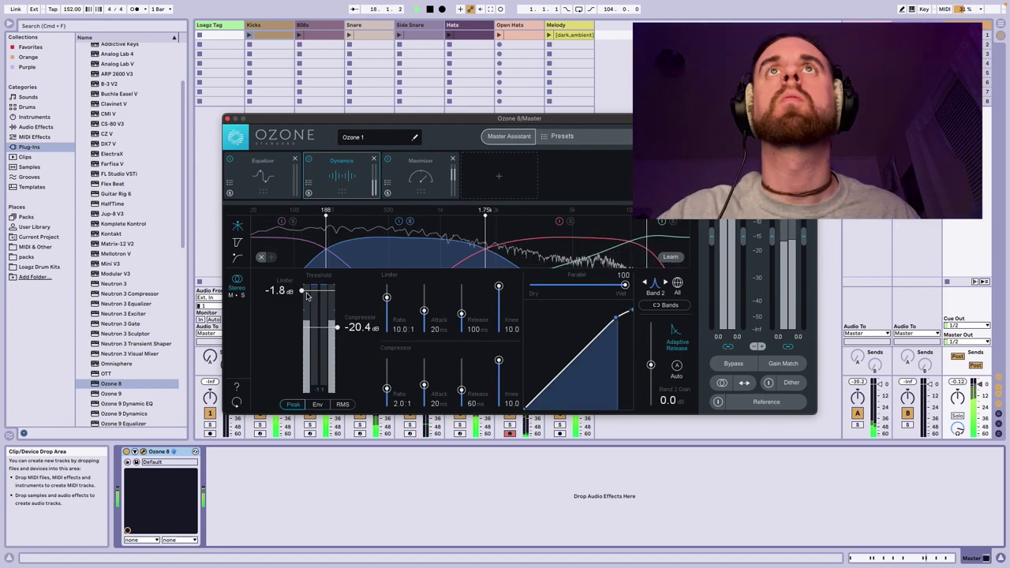
pyautogui.moveTo(337, 327); pyautogui.dragTo(337, 329)
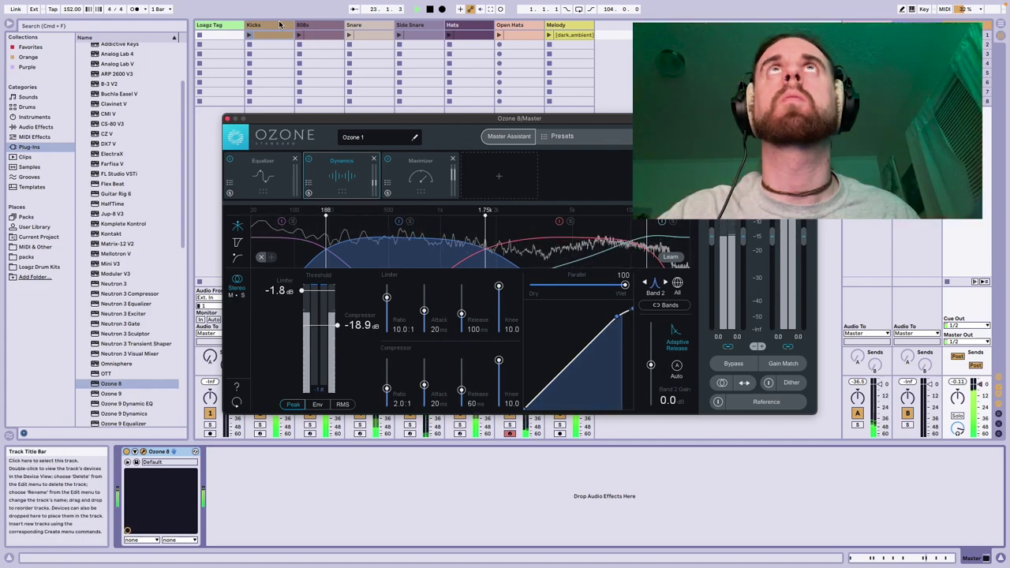
pyautogui.click(278, 24)
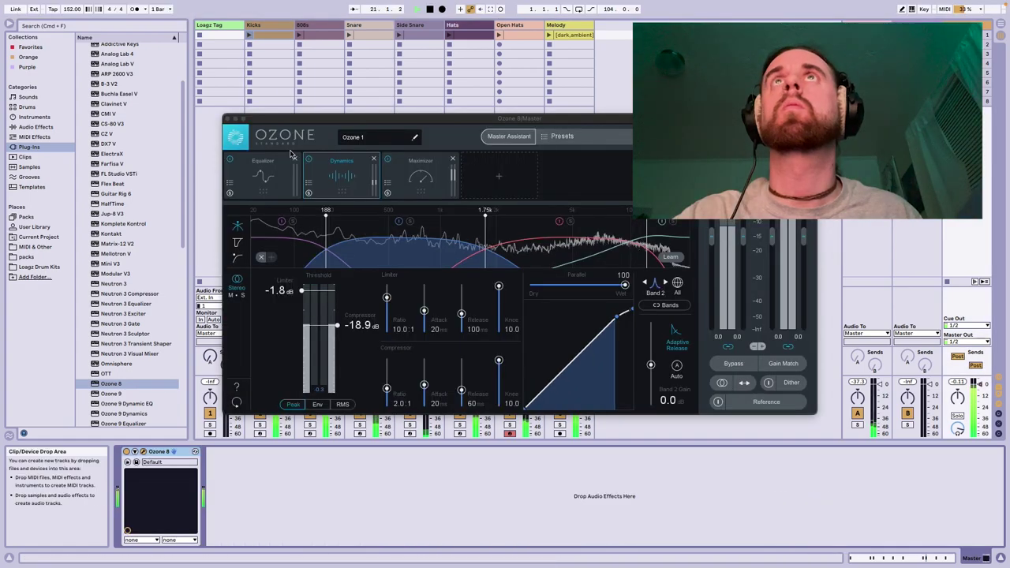
pyautogui.click(292, 158)
pyautogui.click(347, 178)
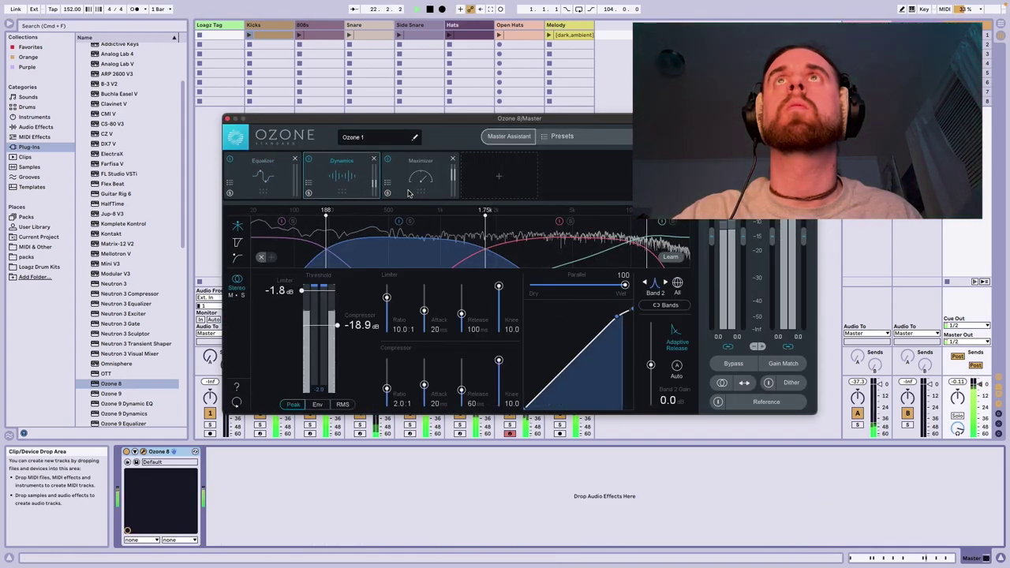
pyautogui.click(421, 177)
pyautogui.click(264, 177)
pyautogui.click(341, 177)
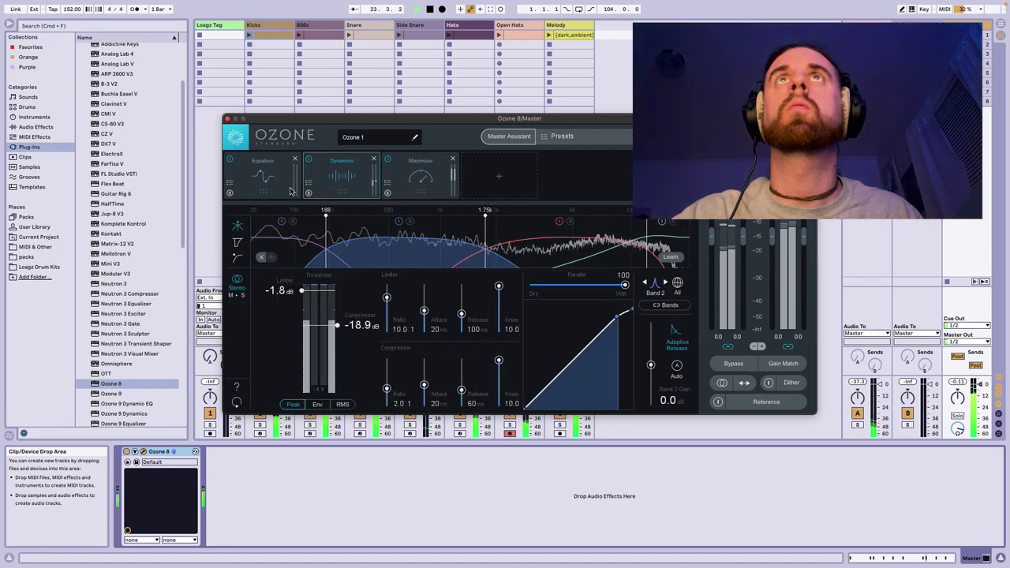
# Step: Set the Dynamics band 1 compressor threshold to -18.9 dB and limiter threshold to -4.2 dB, and close the Ozone 8 window
pyautogui.click(304, 237)
pyautogui.moveTo(339, 318); pyautogui.dragTo(337, 325)
pyautogui.moveTo(302, 291); pyautogui.dragTo(301, 300)
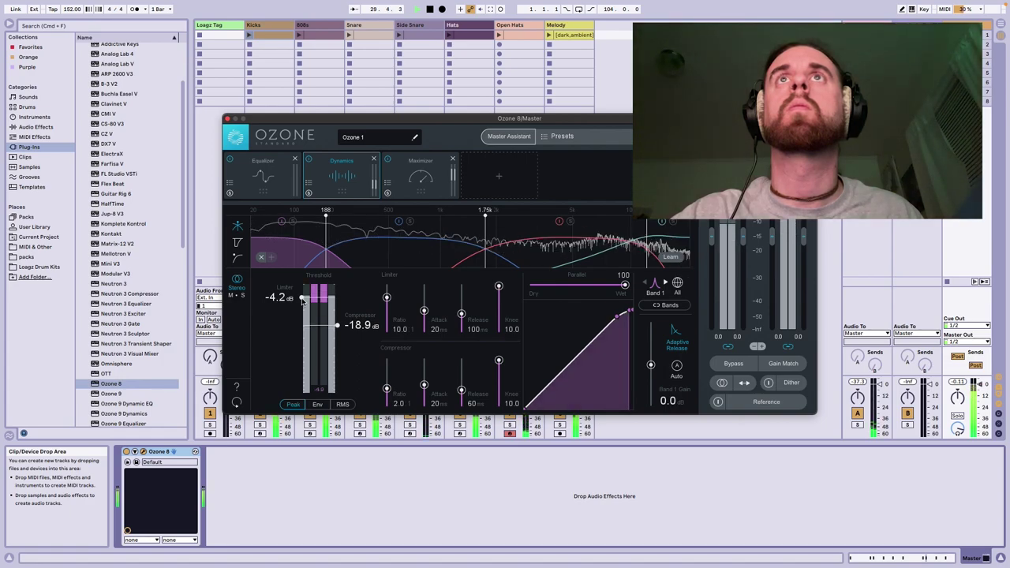
pyautogui.click(227, 118)
# Step: Lower the threshold of the Melody track's 808s-sidechained Compressor to -21.7 dB and stop playback
pyautogui.click(558, 25)
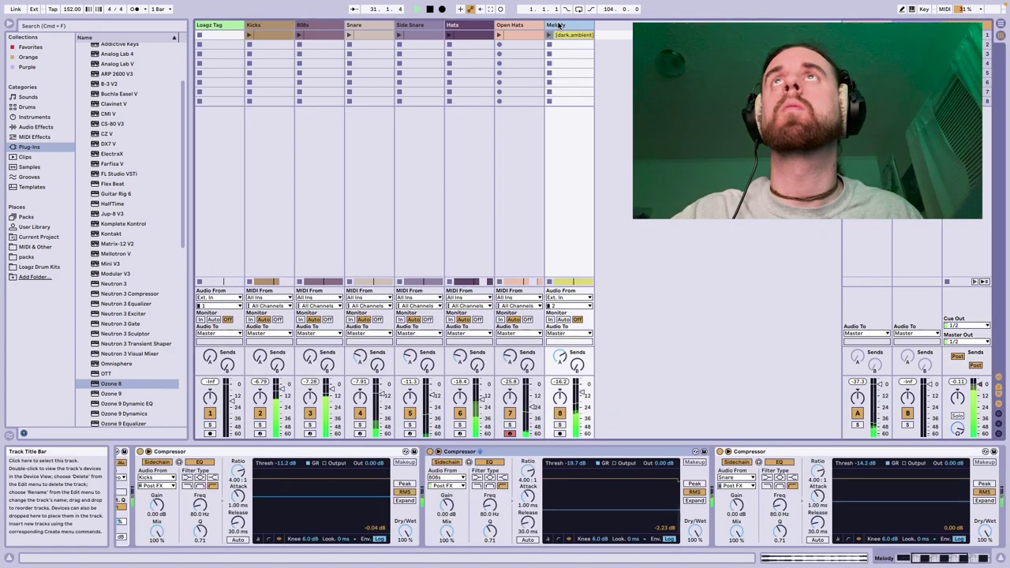
pyautogui.moveTo(561, 463); pyautogui.dragTo(562, 471)
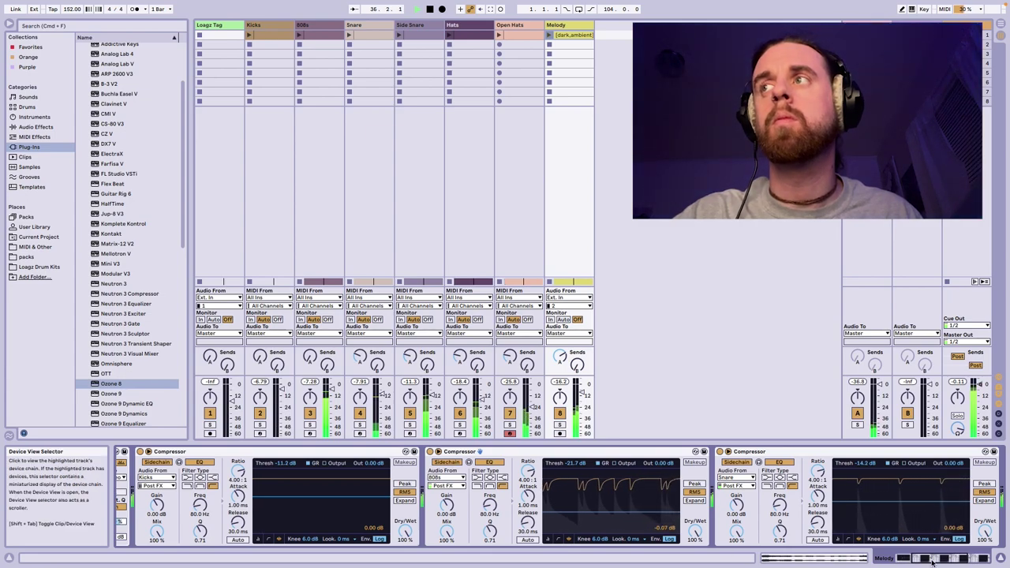
pyautogui.press('space')
# Step: Bring the start of the Melody track's device chain into view and replay the beat to check its EQ Eight and Compressors
pyautogui.moveTo(931, 560); pyautogui.dragTo(907, 560)
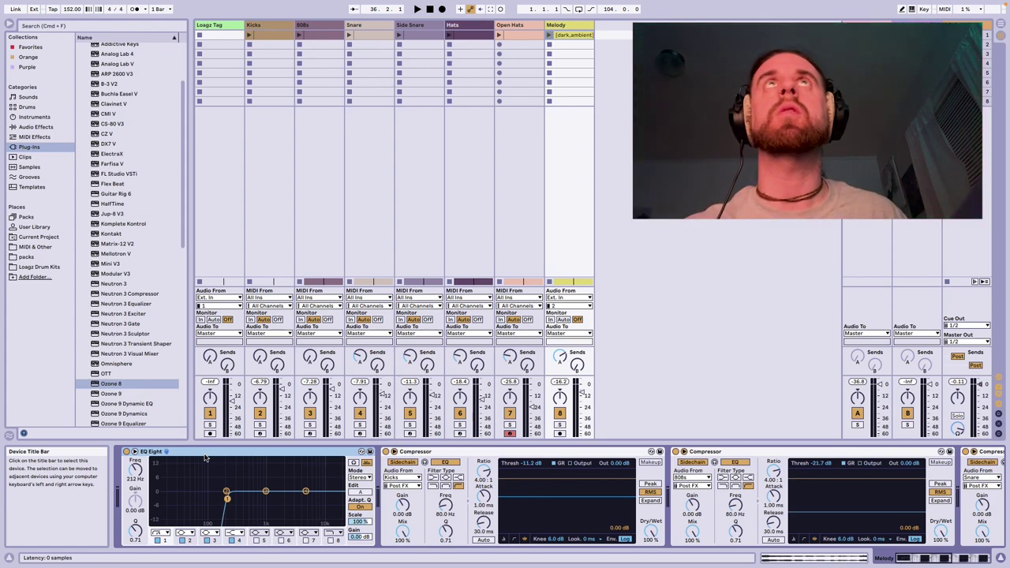
pyautogui.press('space')
pyautogui.moveTo(314, 4)
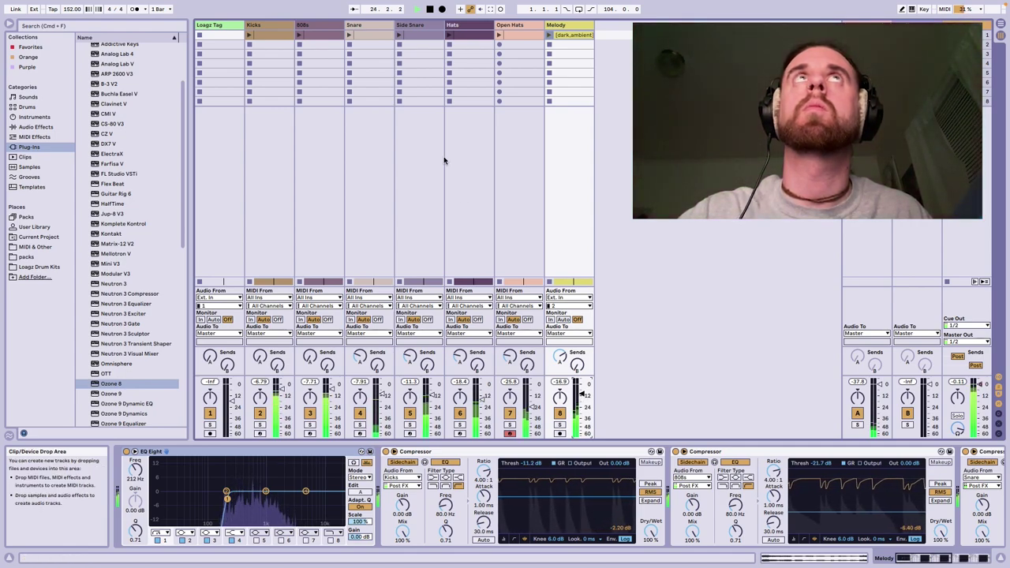
pyautogui.moveTo(28, 4)
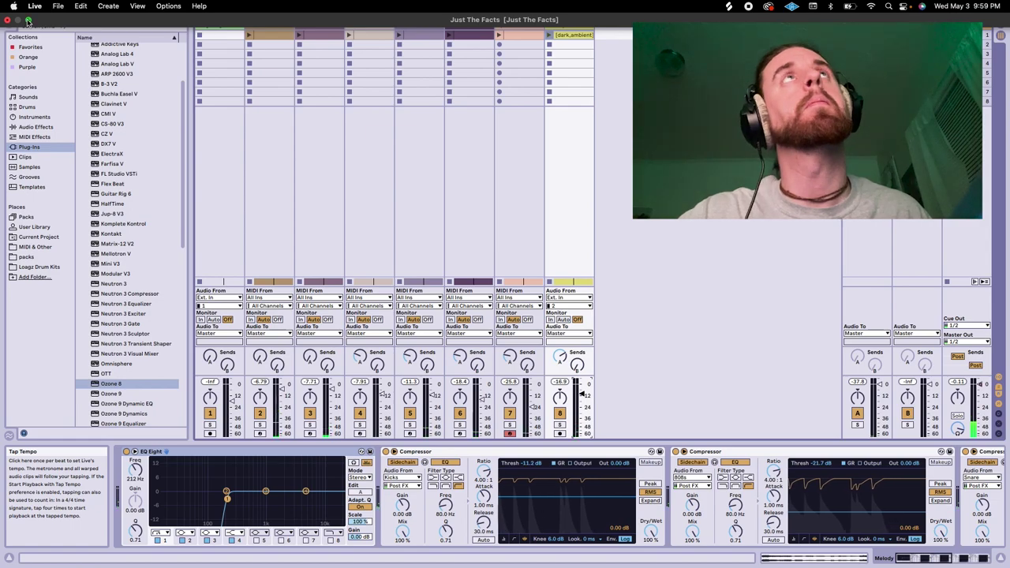